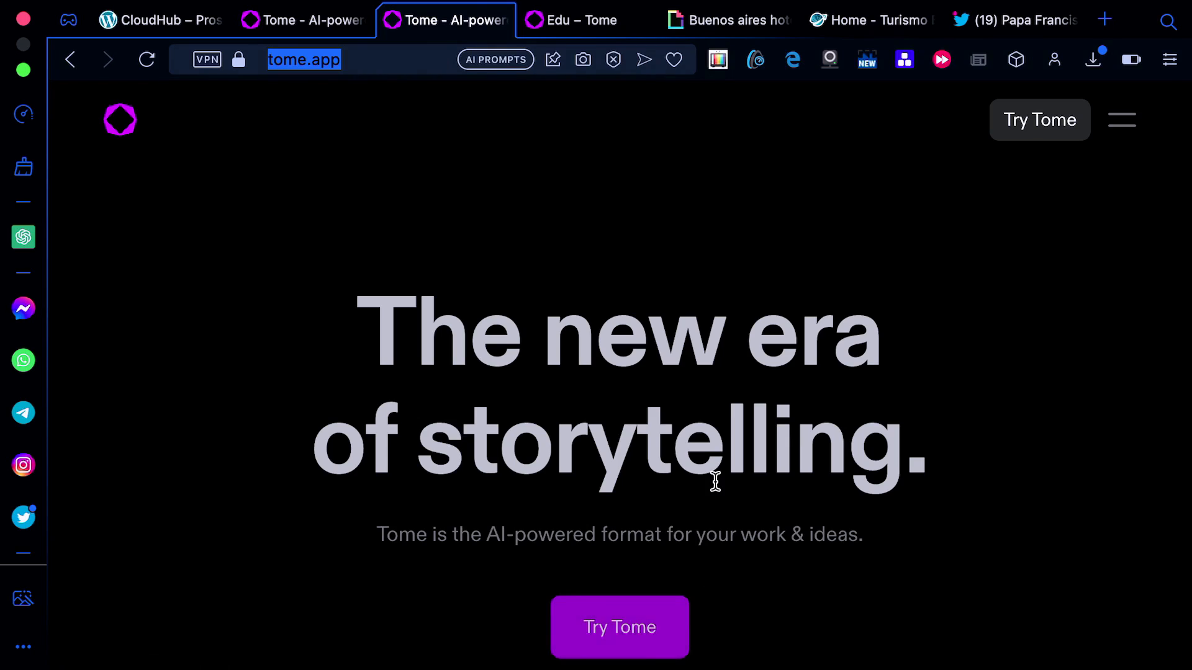
# - Look through the Tome home page's overview of its AI storytelling features
pyautogui.scroll(-10, 714, 481)
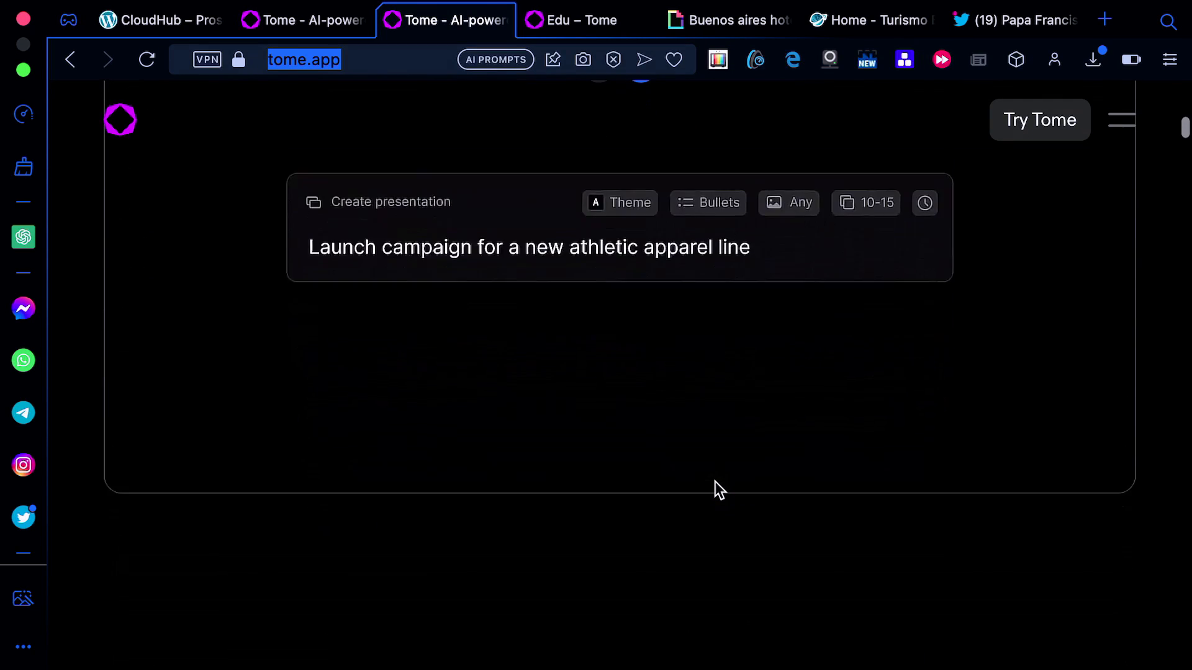
pyautogui.scroll(-10, 714, 482)
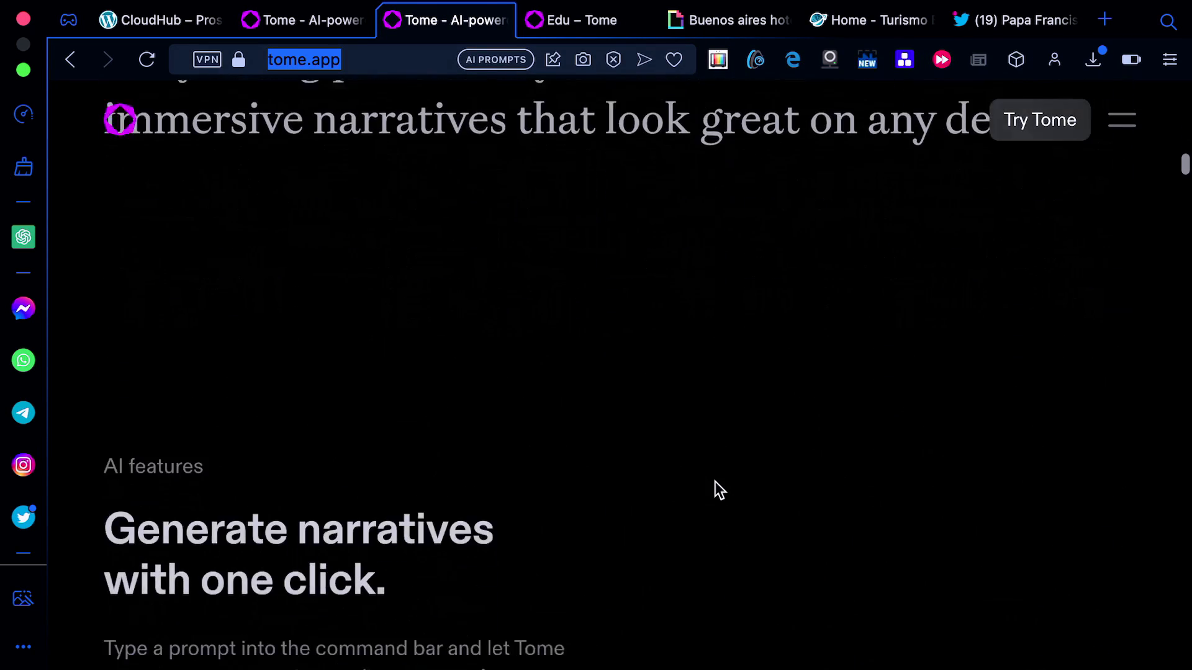
pyautogui.scroll(-10, 714, 482)
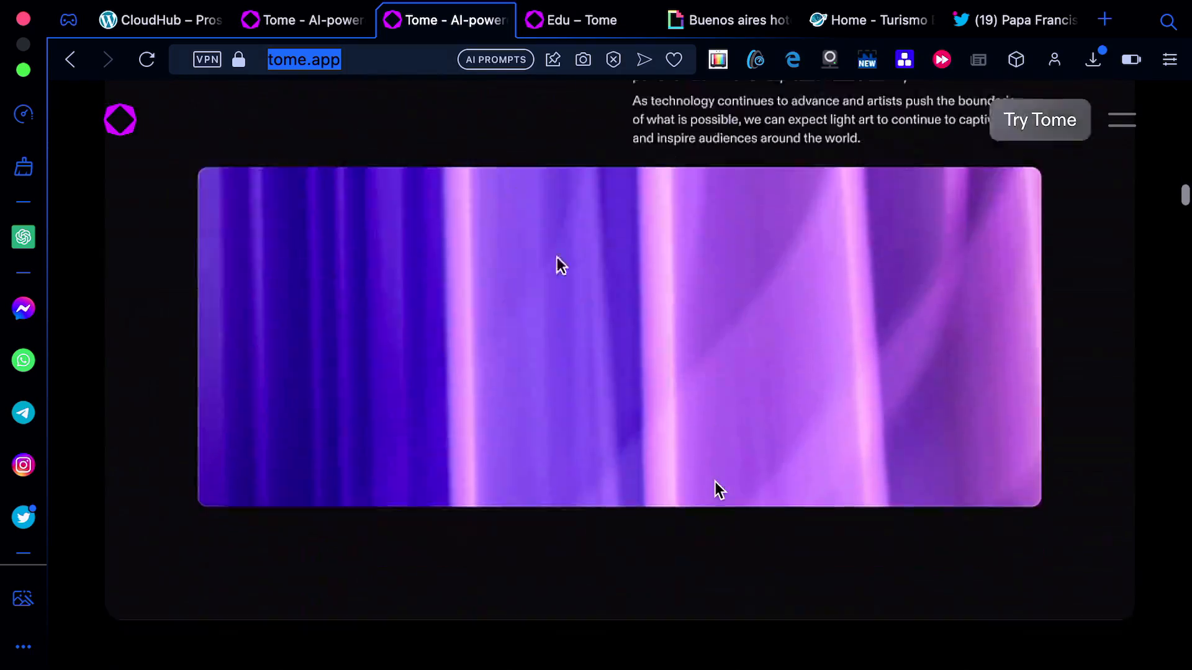
pyautogui.scroll(-10, 714, 482)
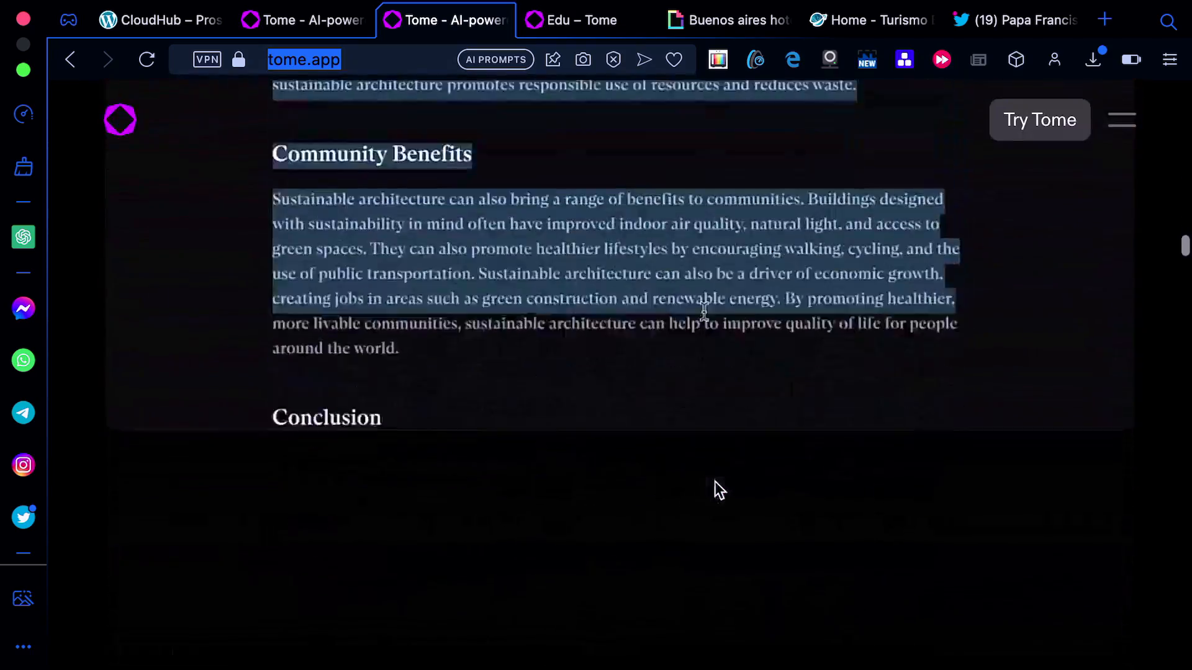
pyautogui.scroll(15, 714, 481)
pyautogui.scroll(10, 713, 482)
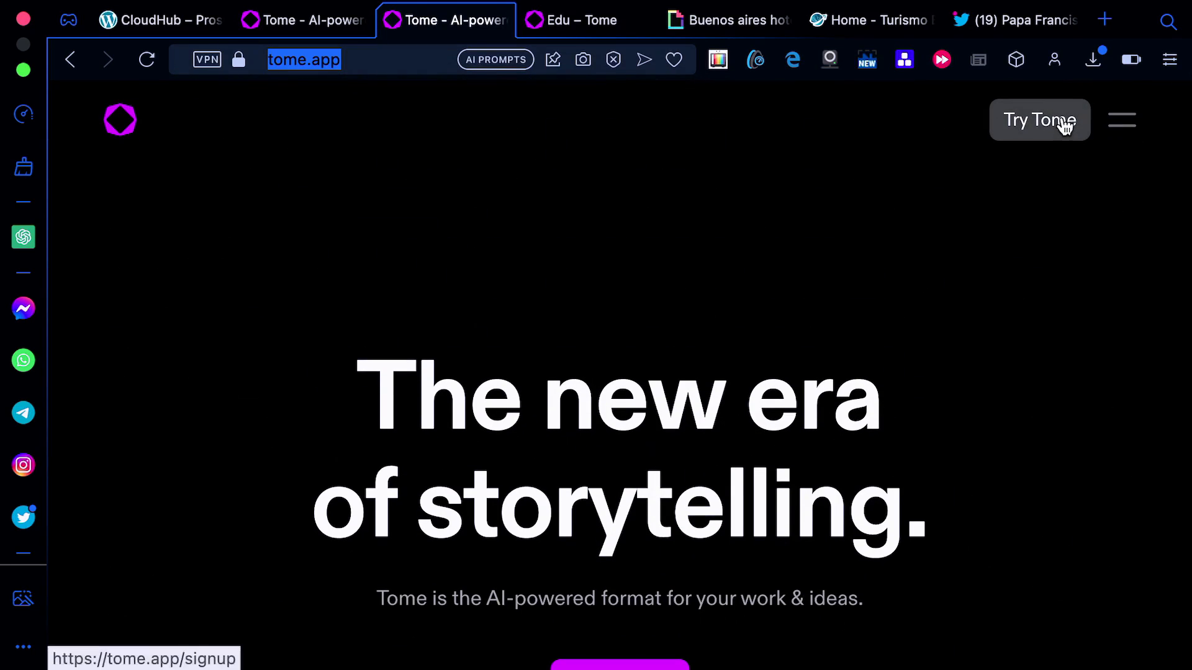
# - Open Tome's sign-up form and register a new account with the contact e-mail address and an account password
pyautogui.click(1019, 126)
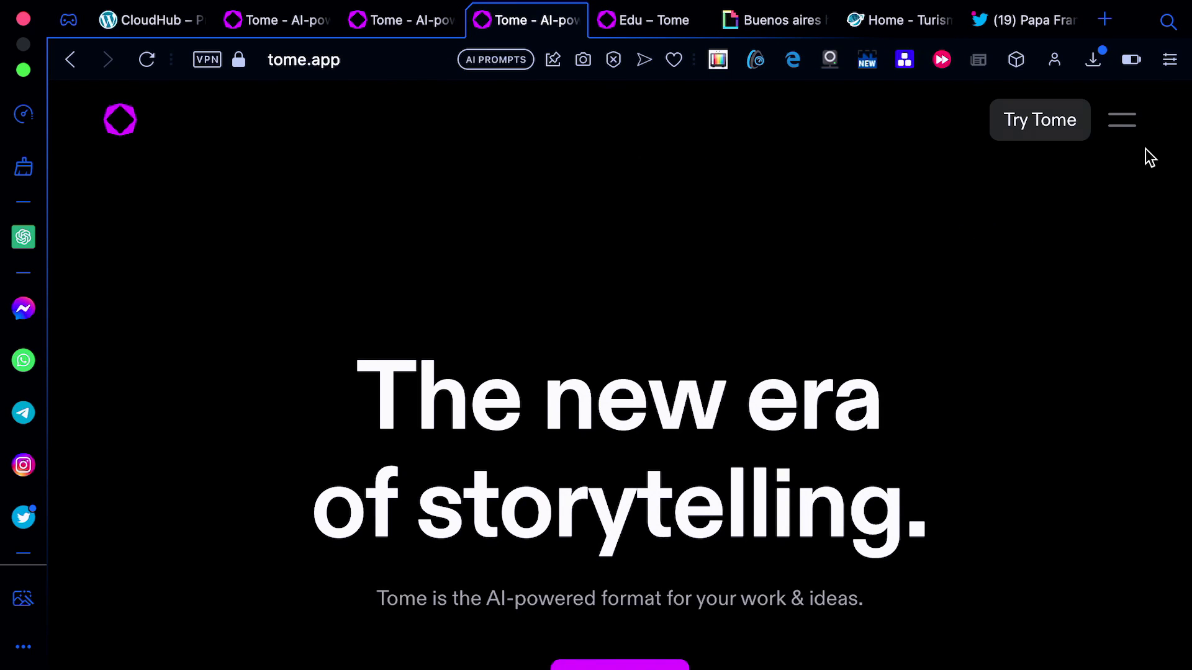
pyautogui.click(1026, 121)
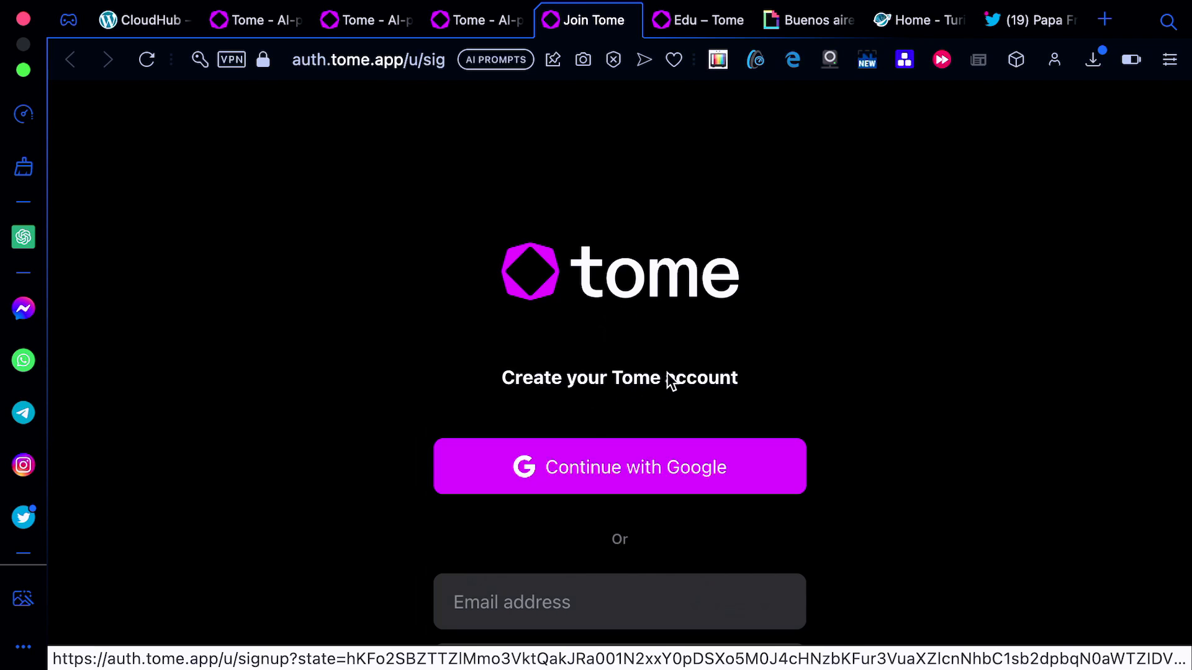
pyautogui.scroll(-3, 668, 380)
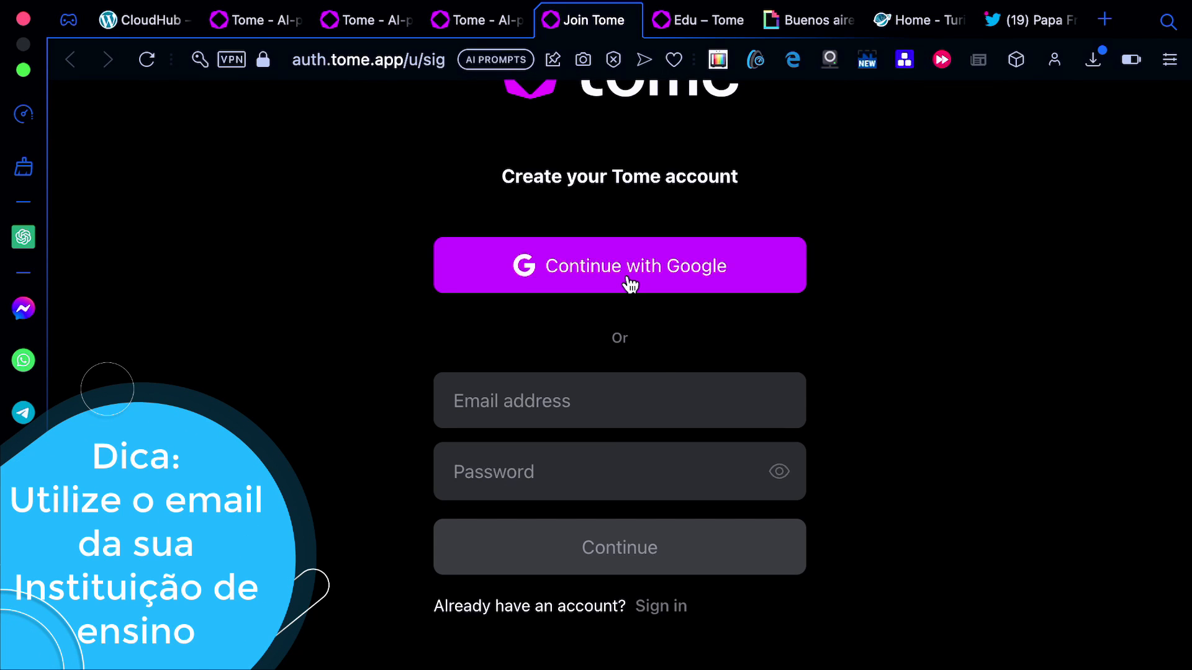
pyautogui.click(590, 404)
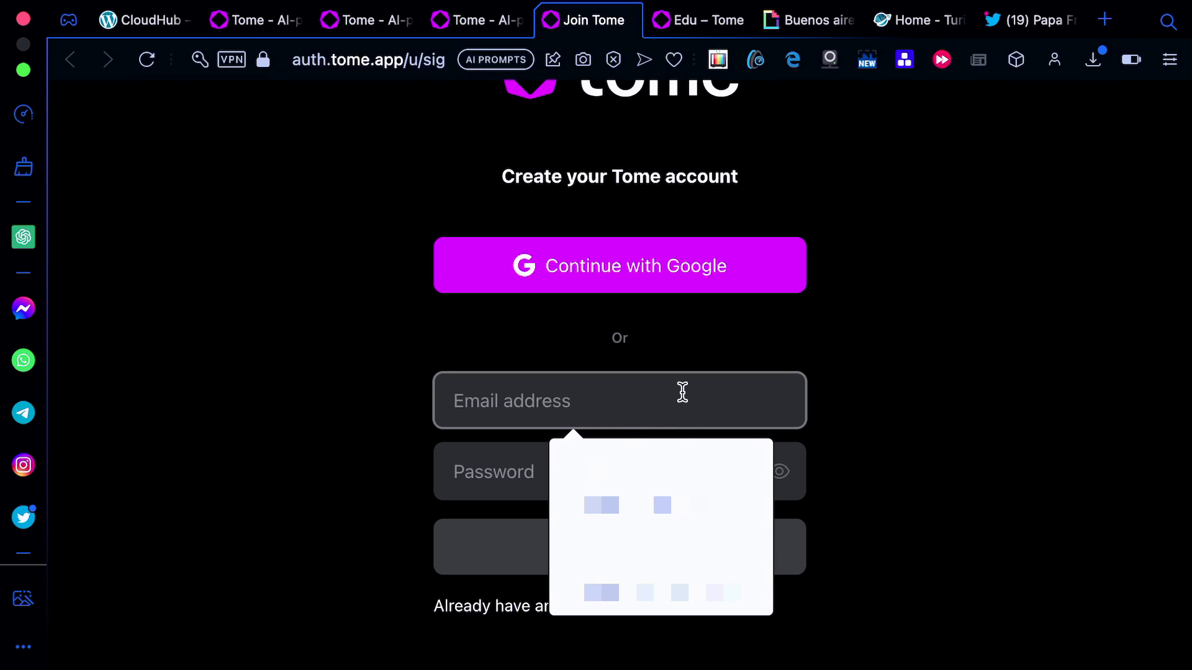
pyautogui.press('super+v')
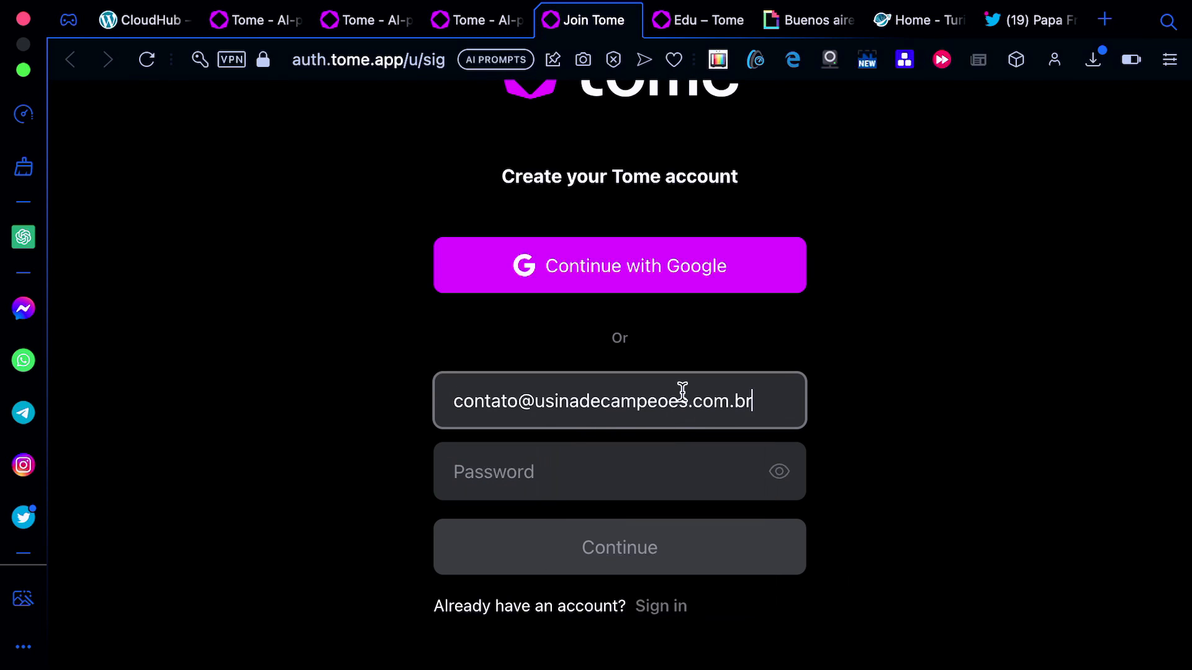
pyautogui.click(560, 472)
pyautogui.press('super+v')
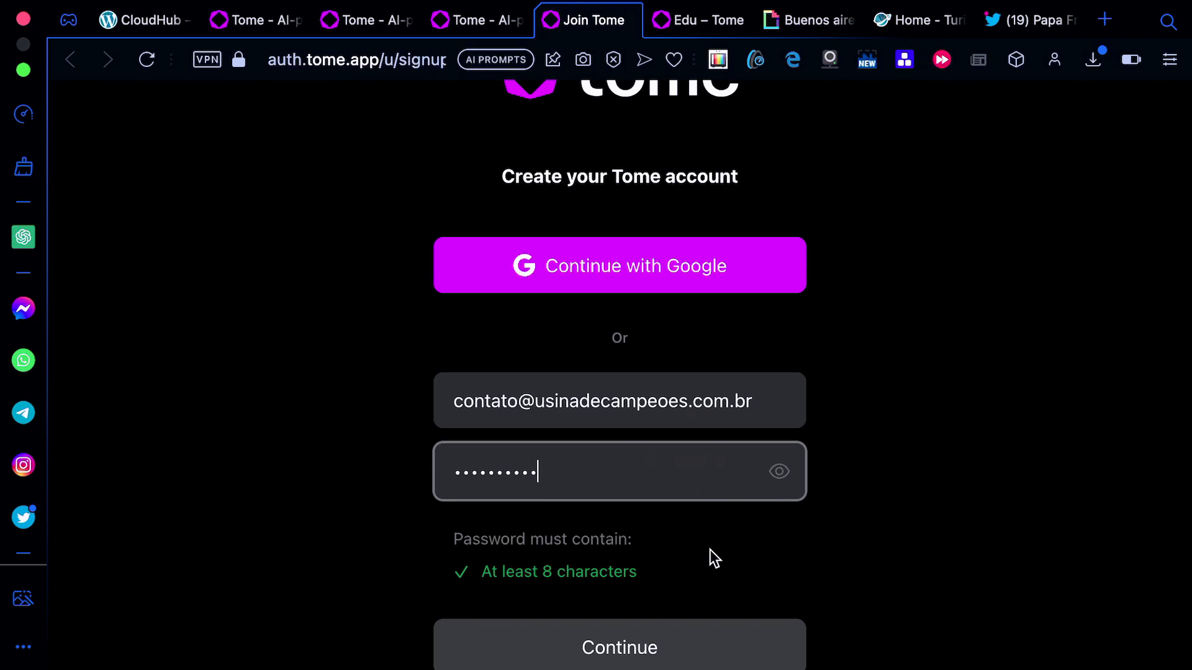
pyautogui.click(620, 649)
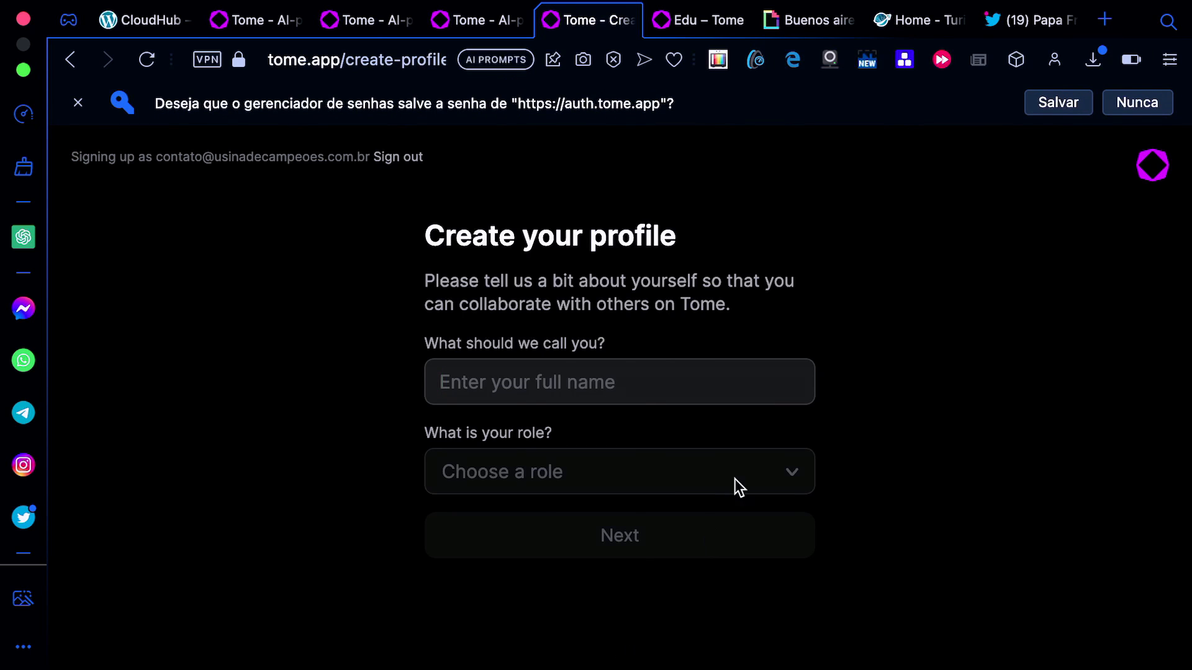
# - Complete the new profile with the account holder's name and the role Educator, and submit it
pyautogui.click(627, 383)
pyautogui.click(607, 442)
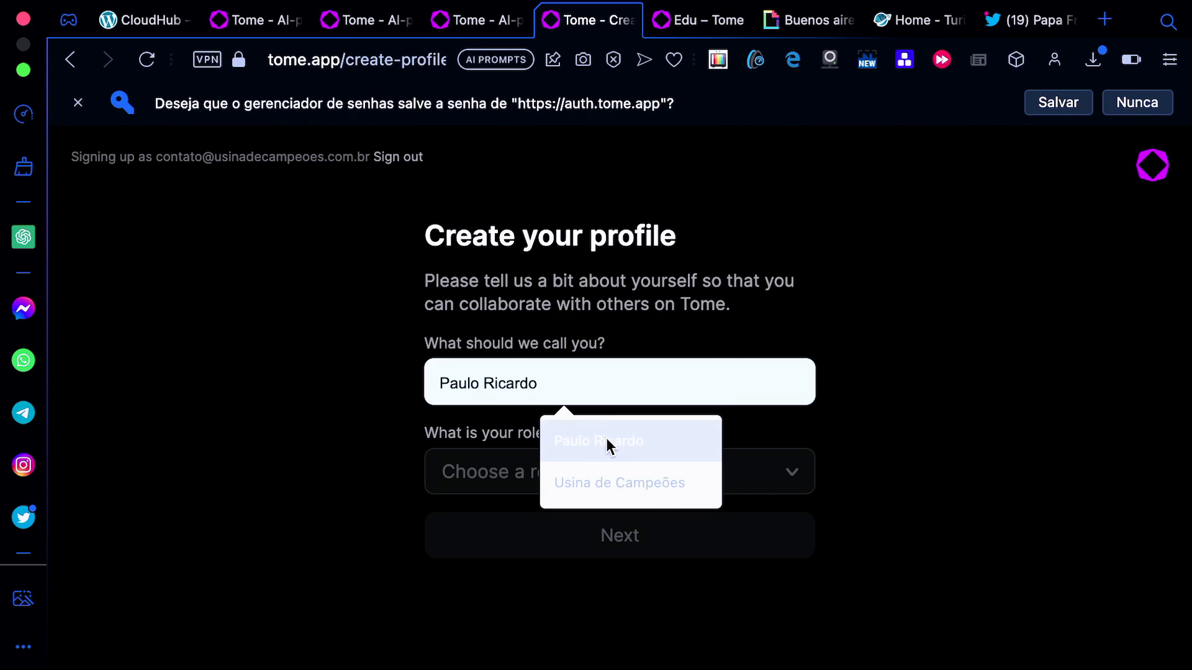
pyautogui.click(582, 471)
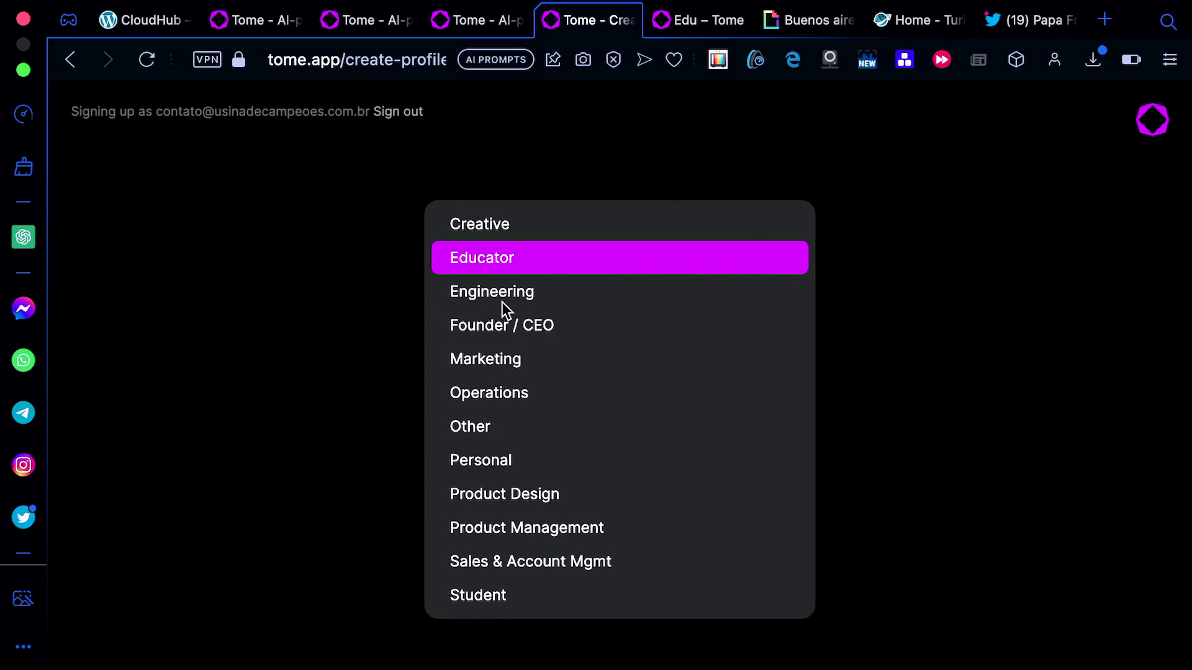
pyautogui.click(498, 259)
pyautogui.click(617, 519)
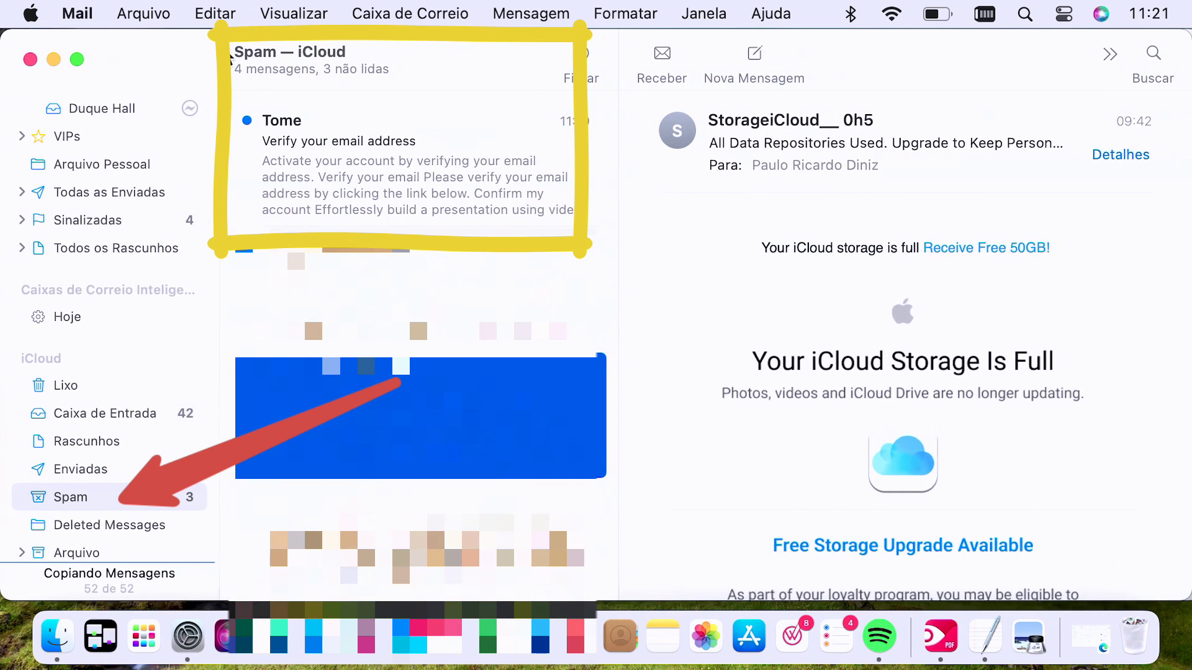
# - In Mail, open Tome's verification message in the Spam mailbox and confirm the account through its link
pyautogui.click(322, 169)
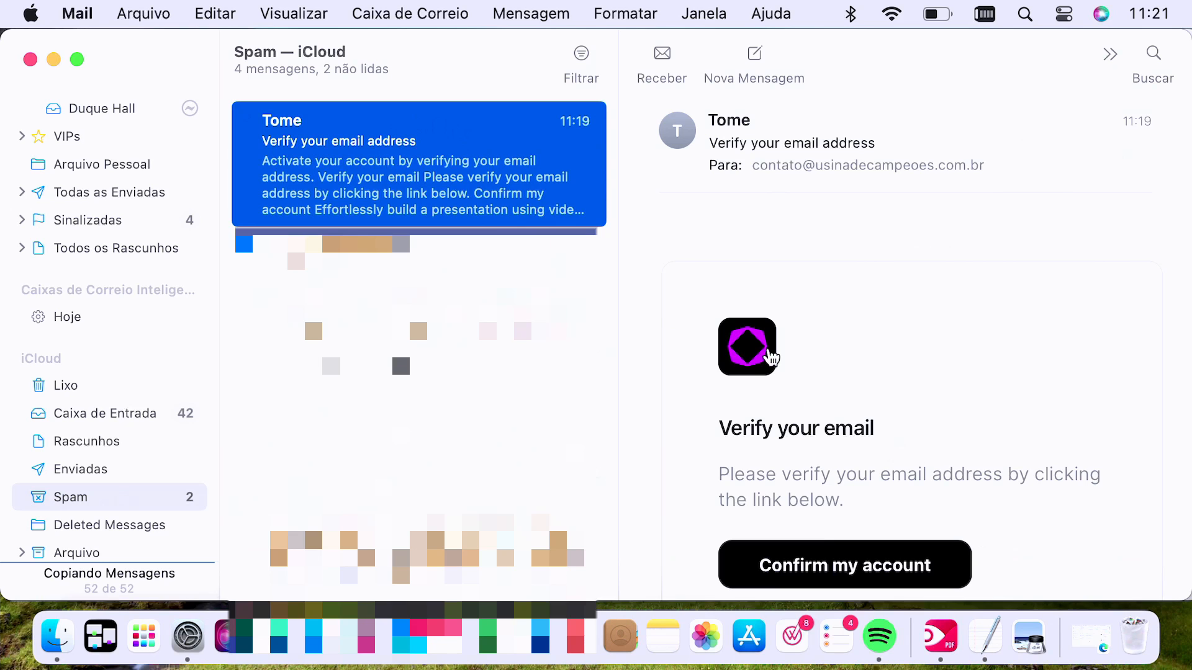
pyautogui.scroll(-3, 851, 356)
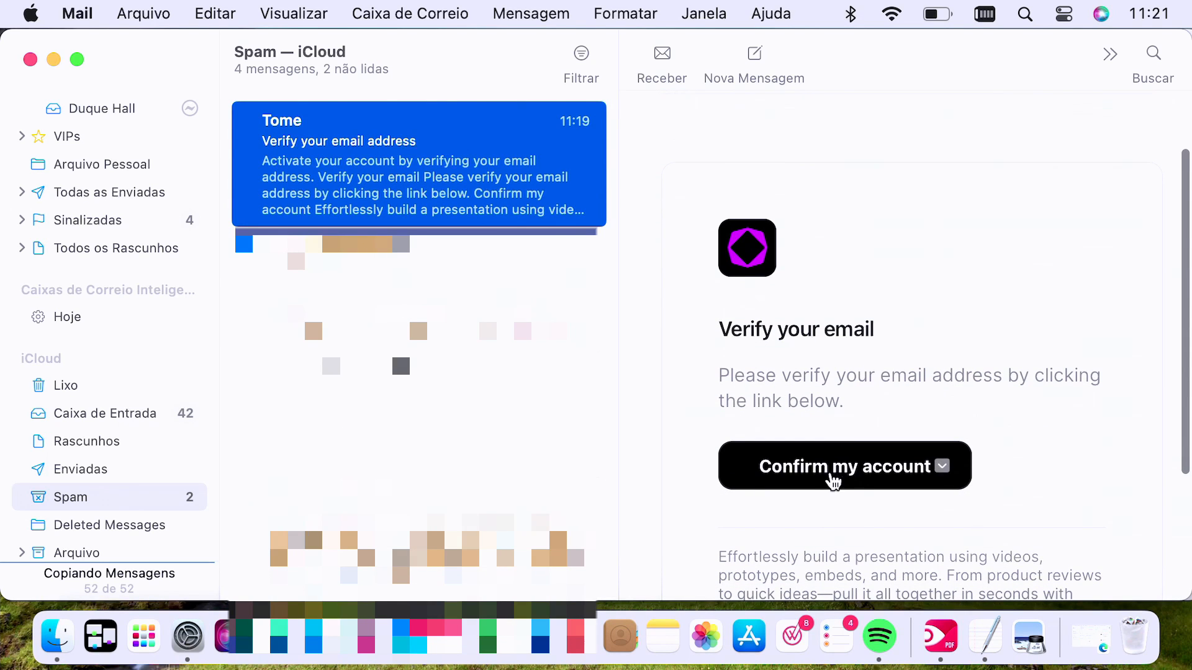
pyautogui.moveTo(807, 469)
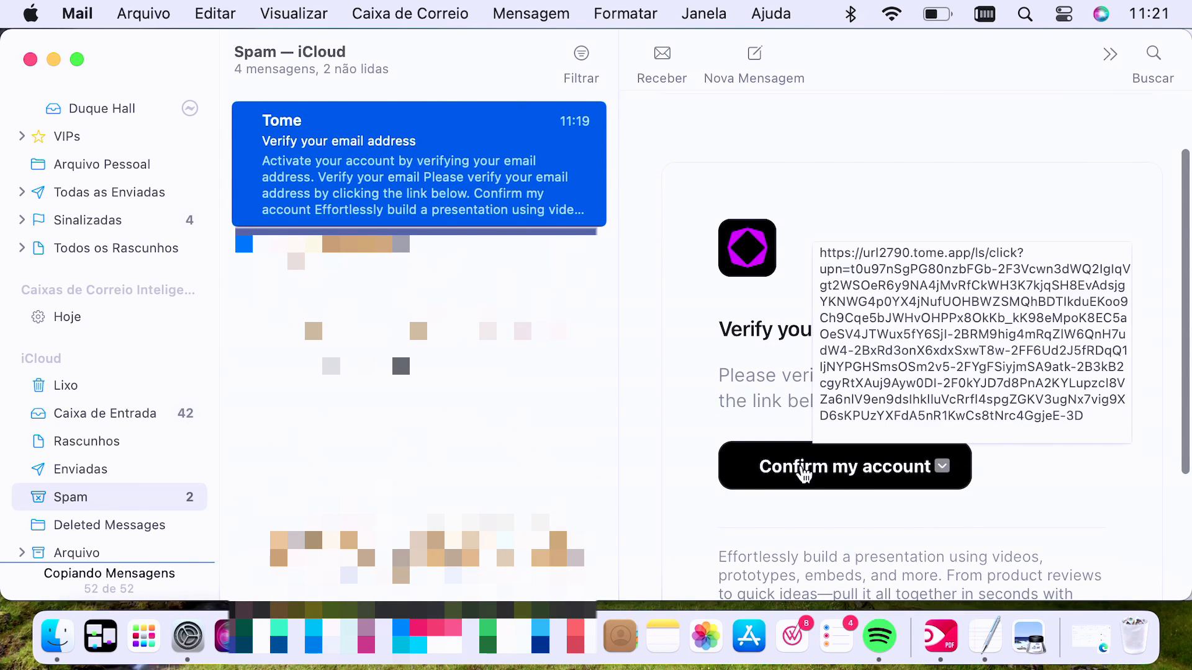
pyautogui.click(833, 472)
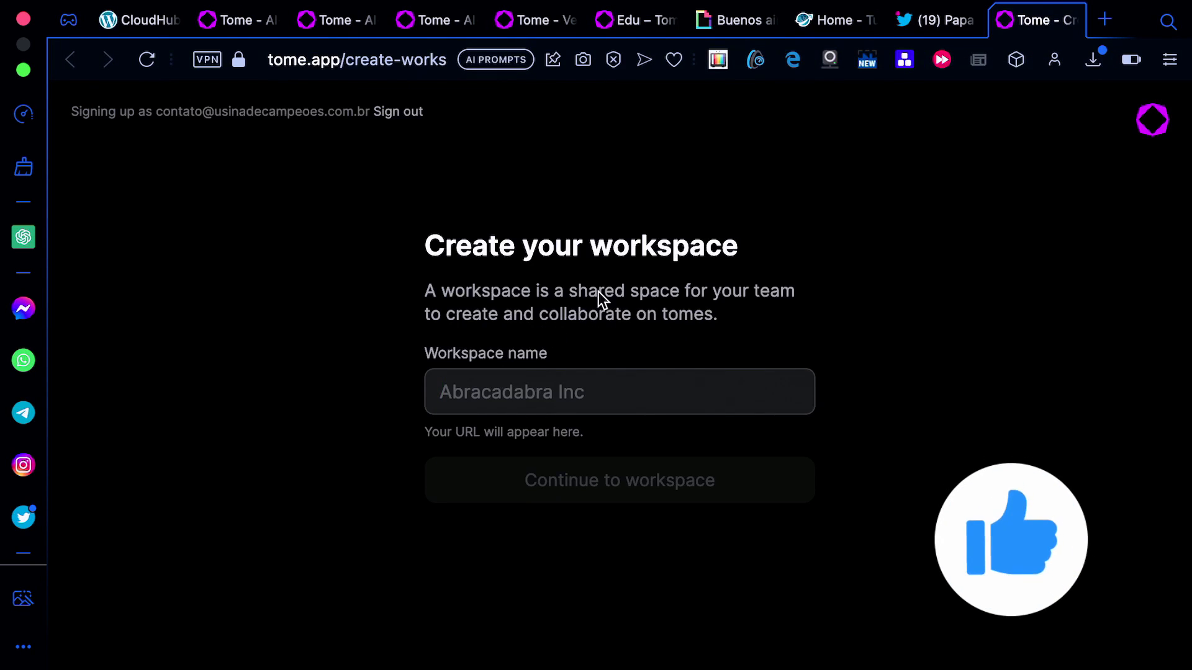
# - Create a workspace named Viagens and continue with the free Basic plan
pyautogui.click(601, 378)
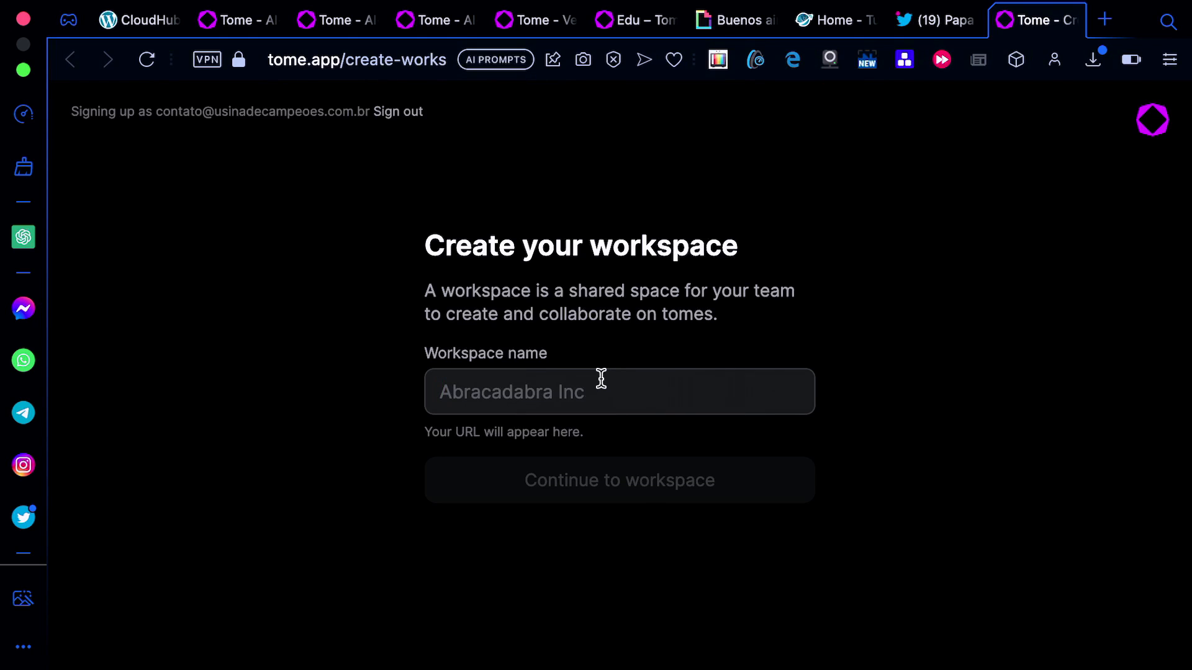
pyautogui.click(601, 378)
pyautogui.write('P')
pyautogui.write('Viagens')
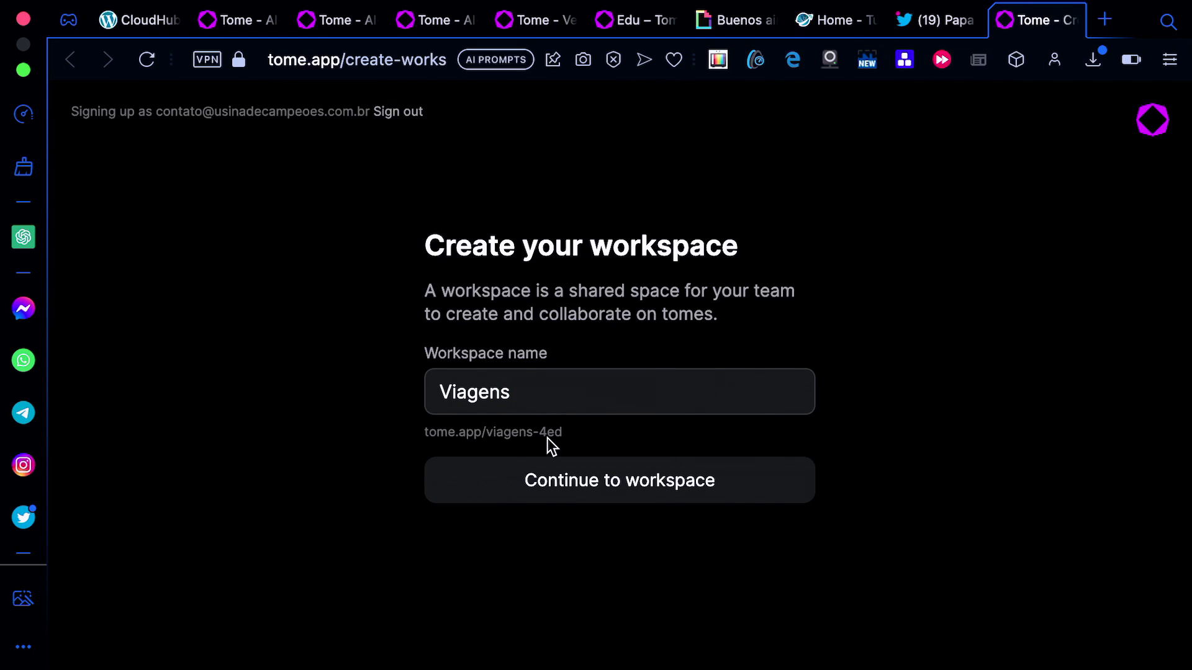
pyautogui.click(592, 483)
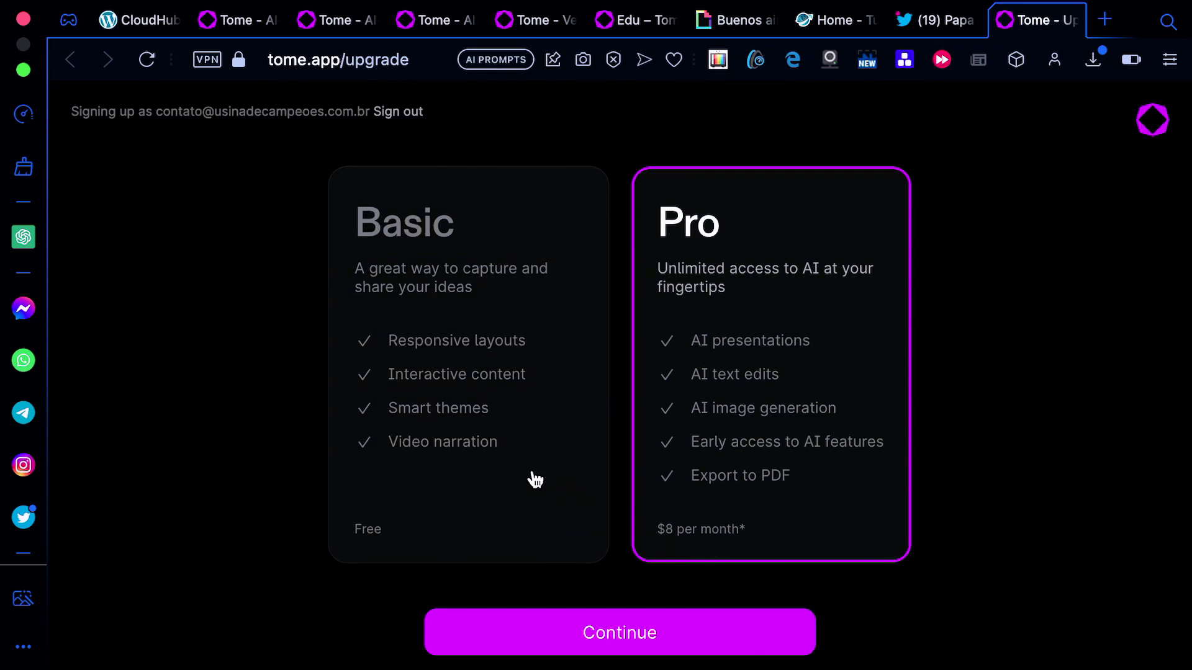
pyautogui.click(441, 444)
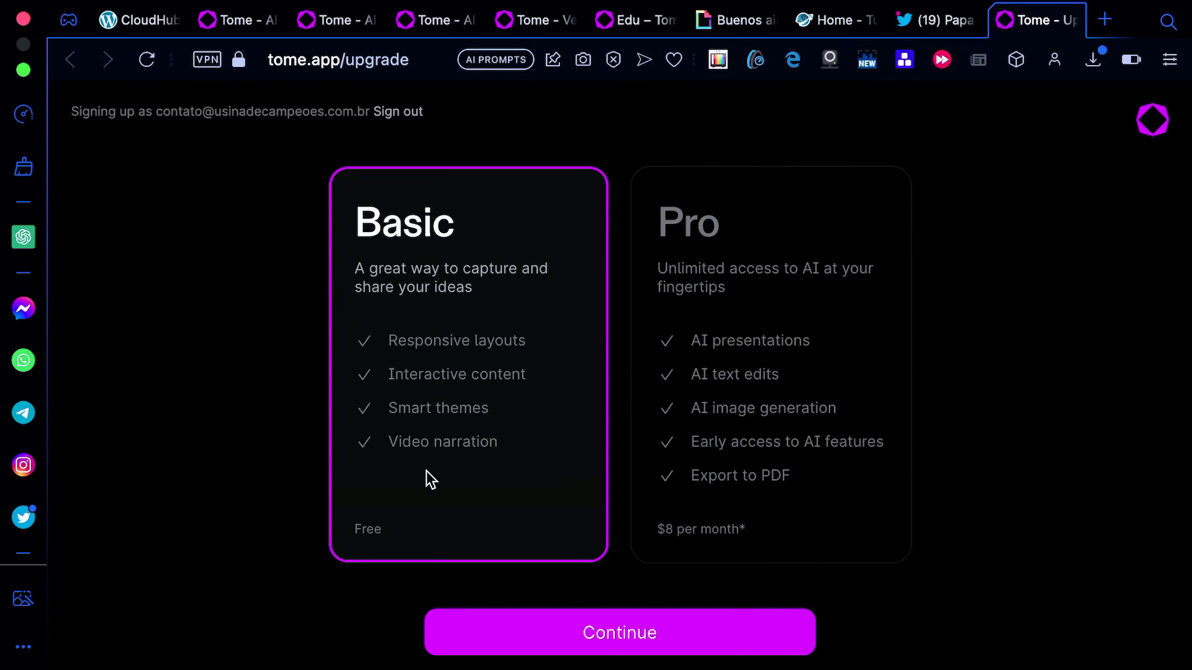
pyautogui.click(567, 643)
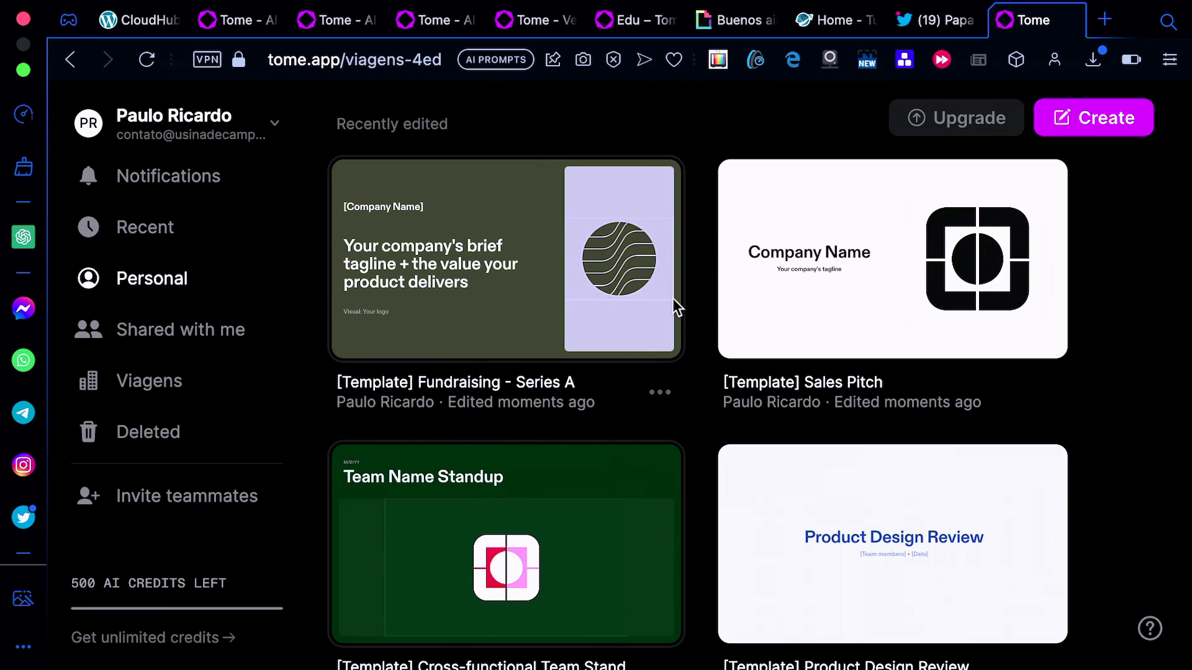
# - Look over the Personal page's template tomes and the workspace's member invitation settings, and return to the Personal page
pyautogui.scroll(-8, 673, 306)
pyautogui.scroll(8, 673, 306)
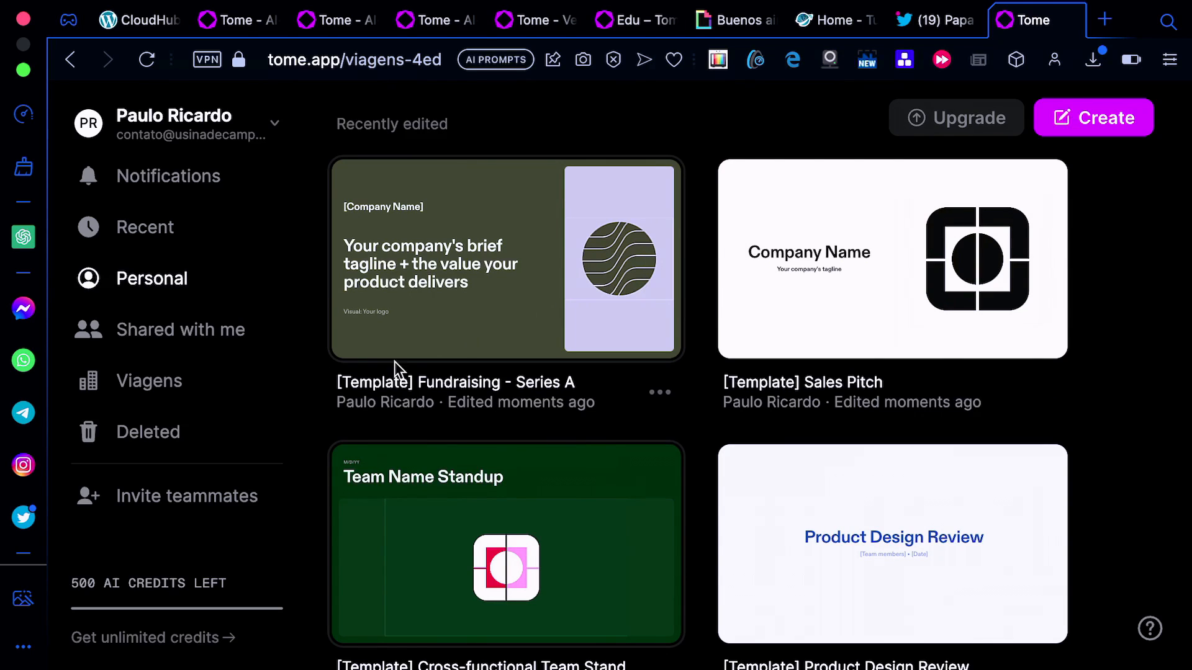
pyautogui.click(226, 500)
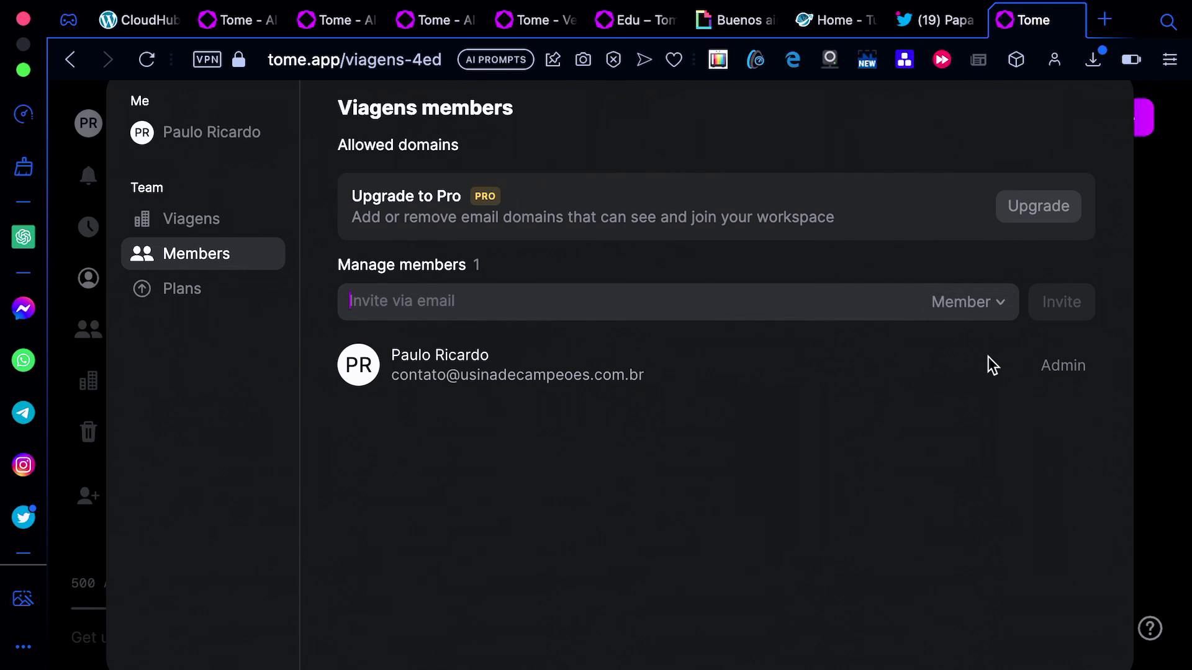
pyautogui.click(70, 60)
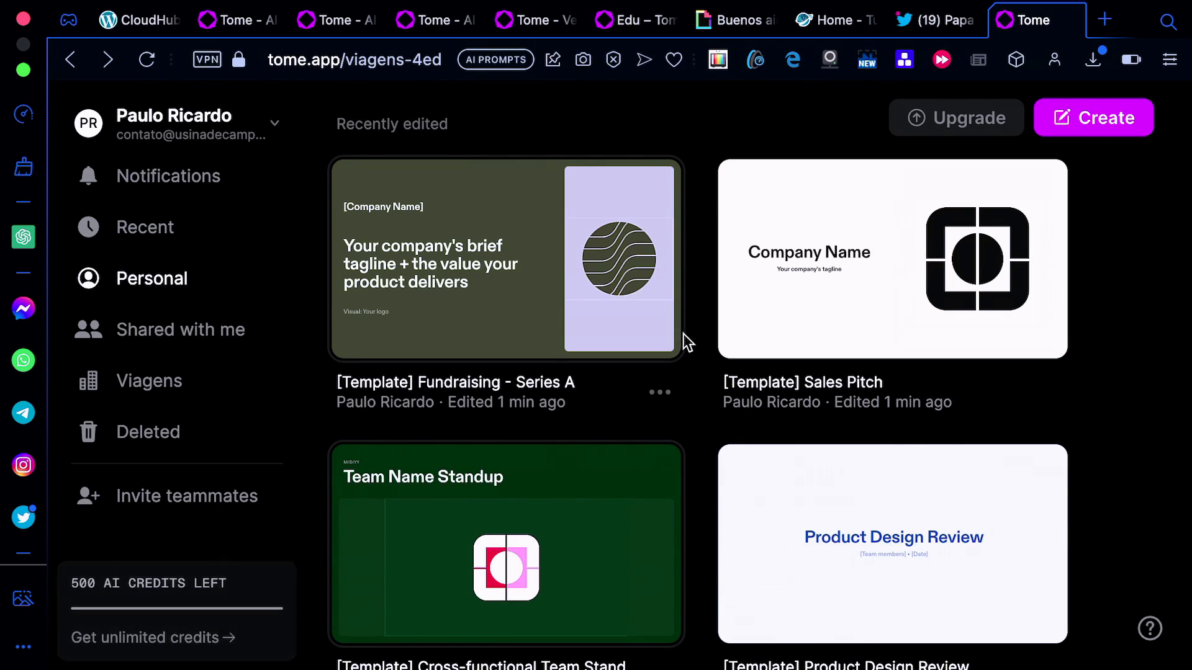
# - Create a new tome and look through all the commands its assistant offers, from help and sharing to tiles and AI generation
pyautogui.click(1096, 124)
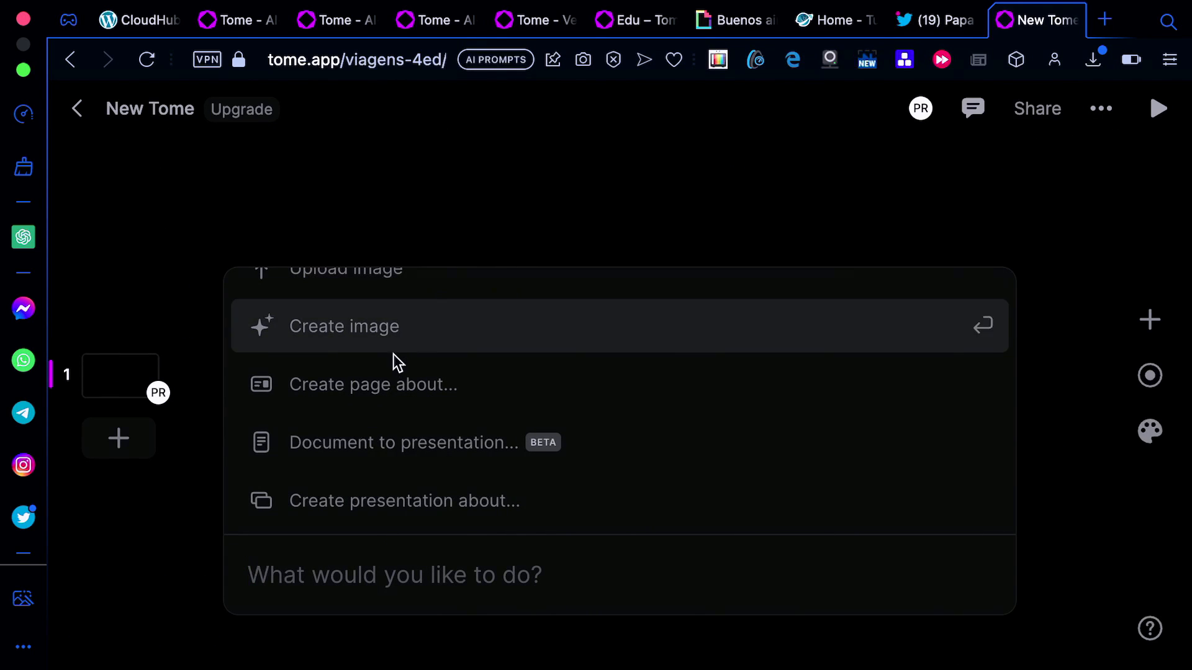
pyautogui.scroll(1, 393, 358)
pyautogui.scroll(-5, 392, 358)
pyautogui.scroll(10, 393, 357)
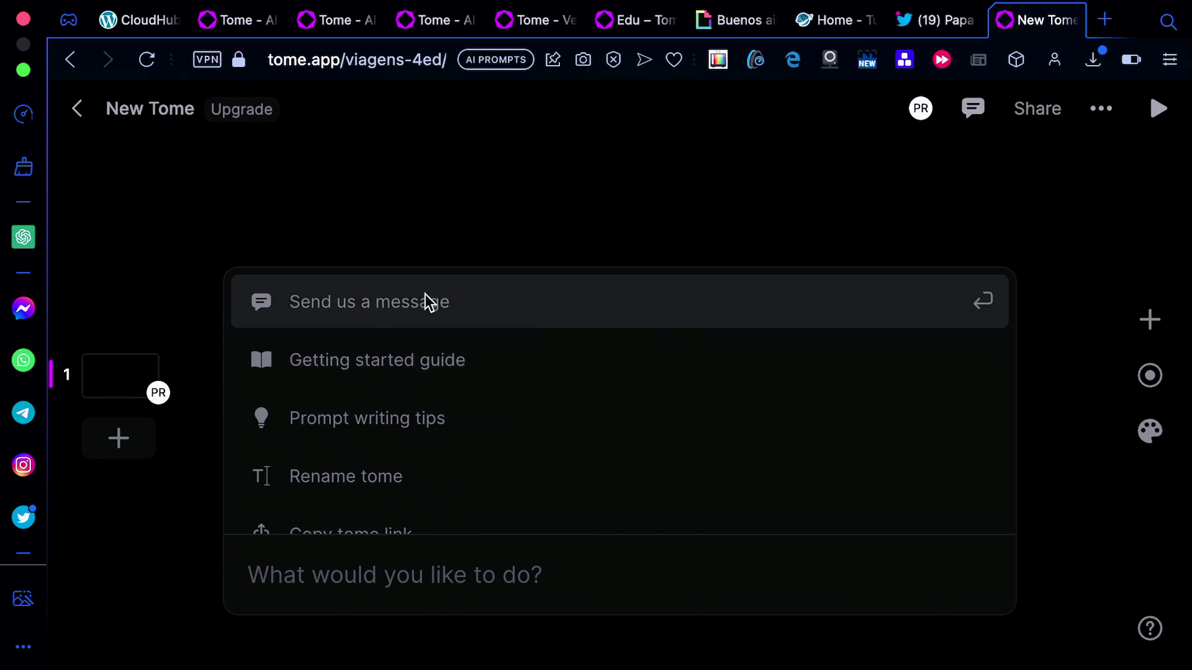
pyautogui.scroll(-1, 385, 370)
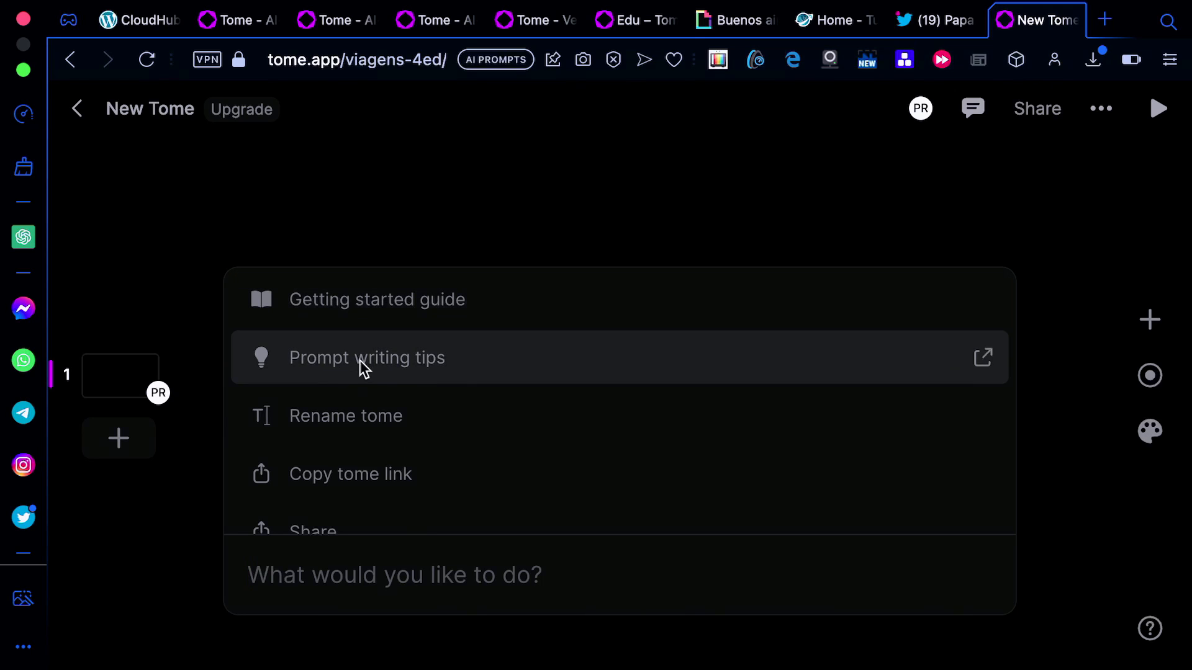
pyautogui.scroll(-1, 415, 363)
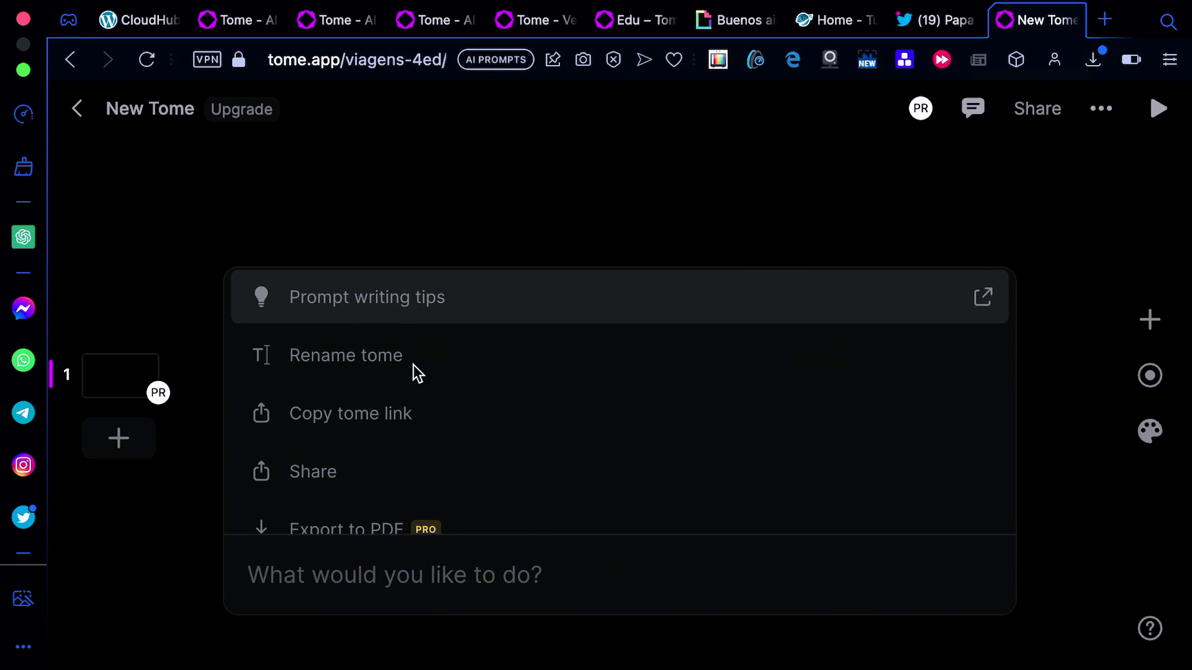
pyautogui.scroll(-3, 404, 359)
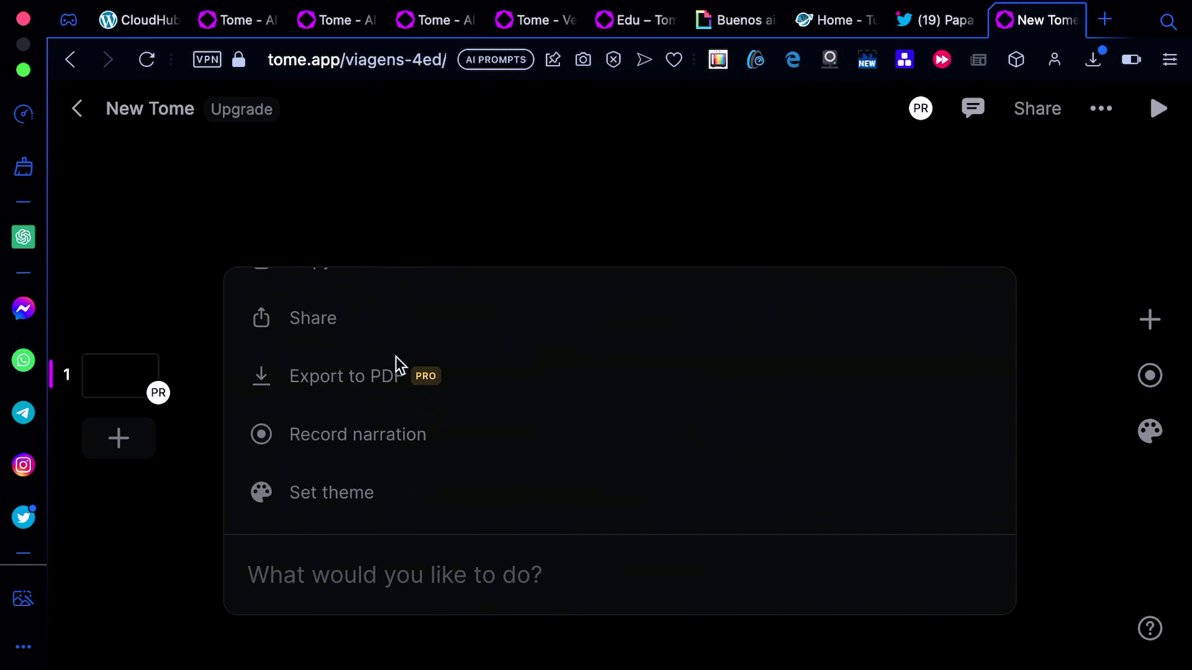
pyautogui.scroll(1, 412, 320)
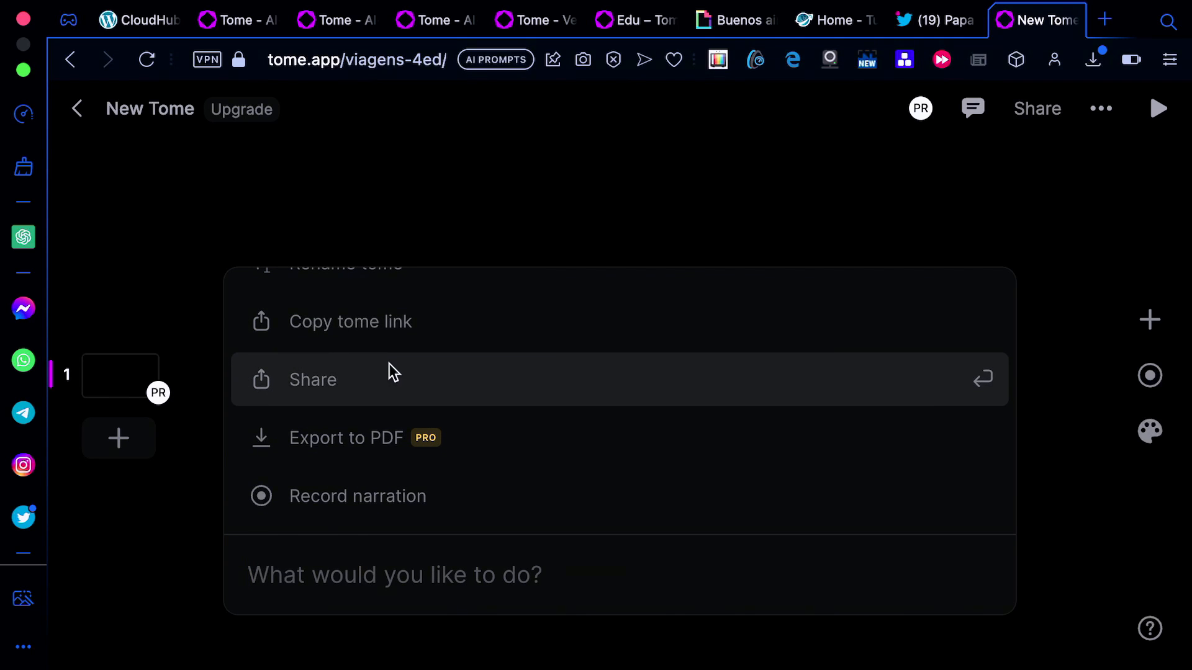
pyautogui.scroll(-1, 390, 366)
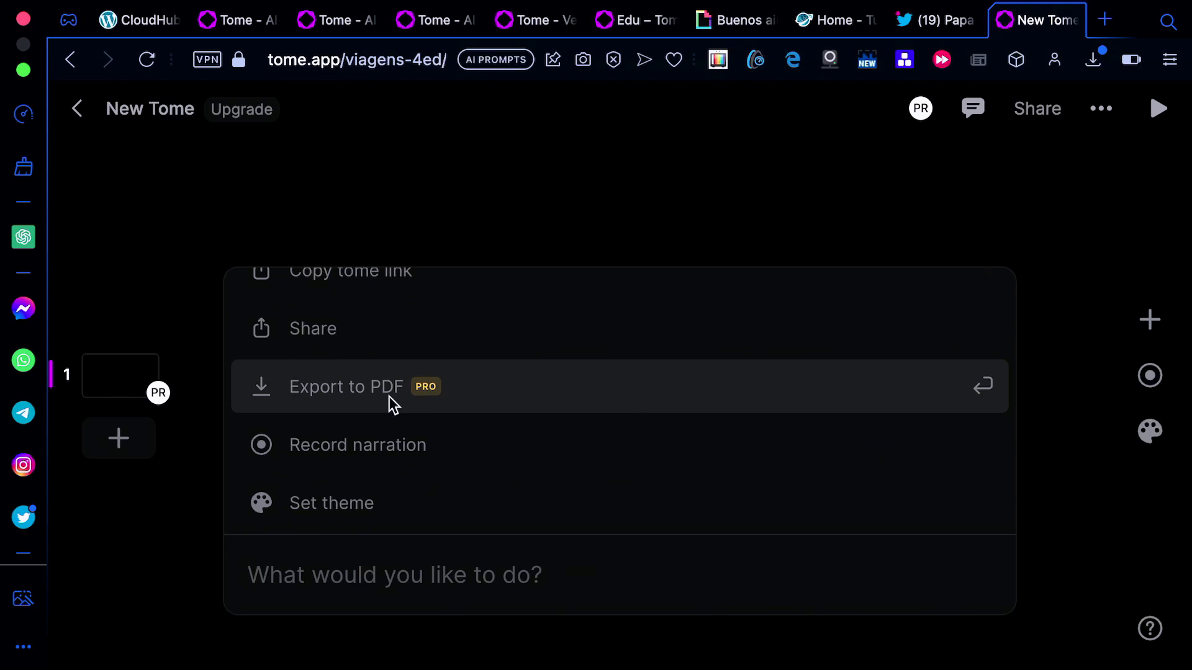
pyautogui.scroll(-1, 427, 386)
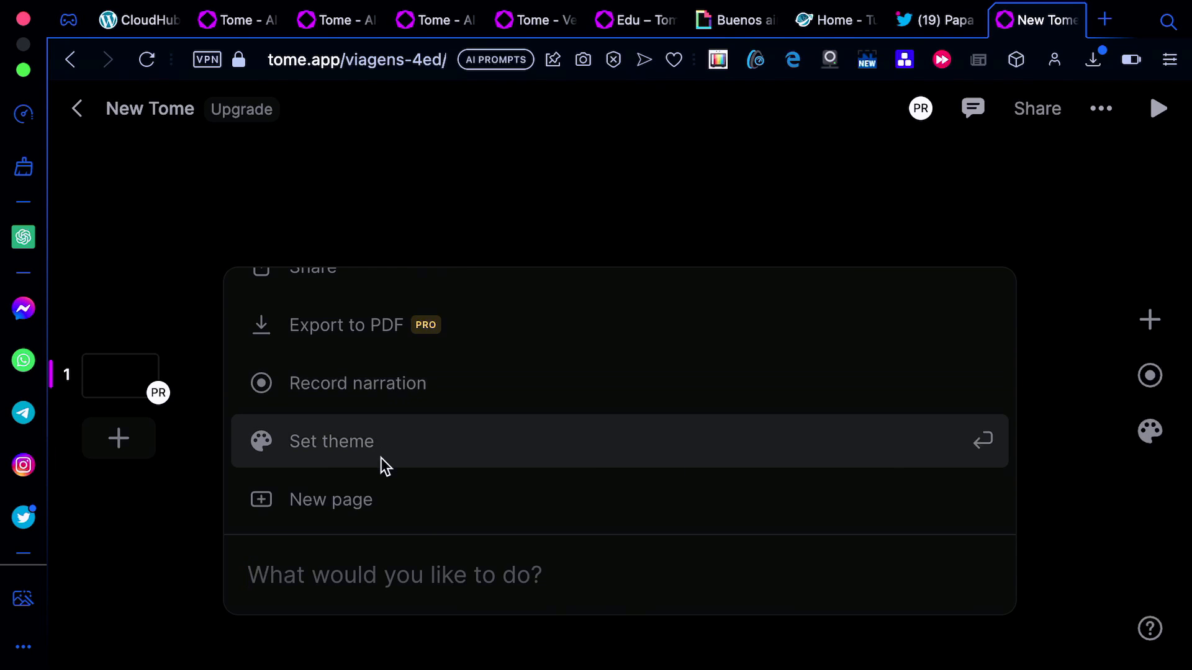
pyautogui.scroll(-1, 381, 457)
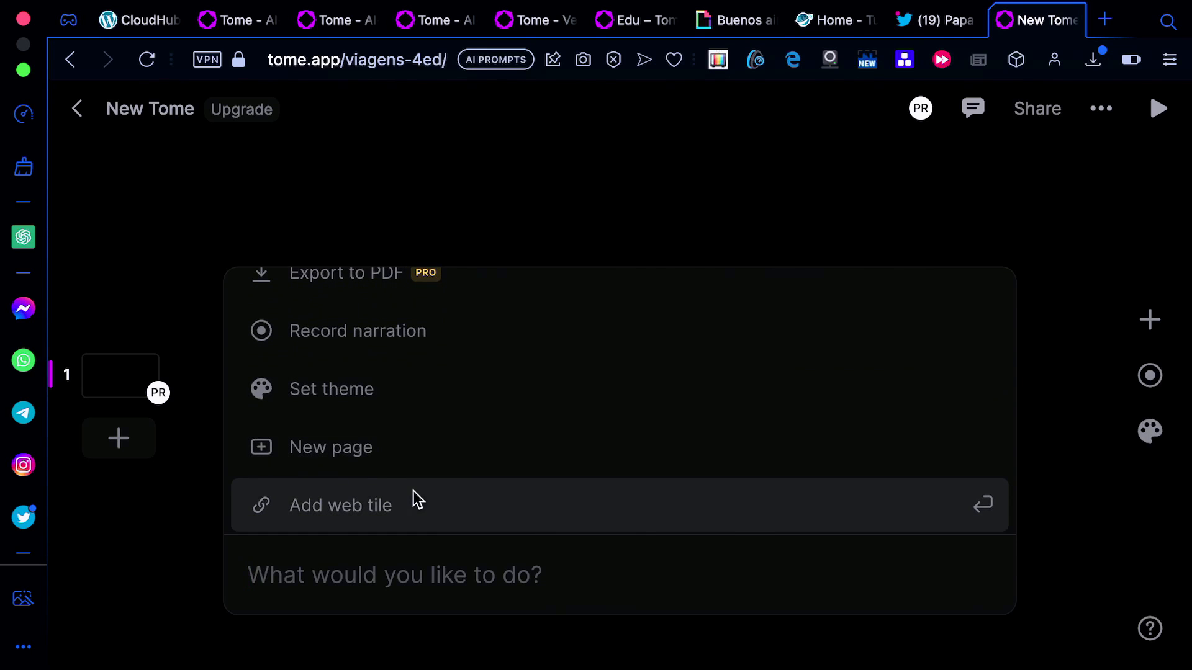
pyautogui.scroll(-3, 412, 490)
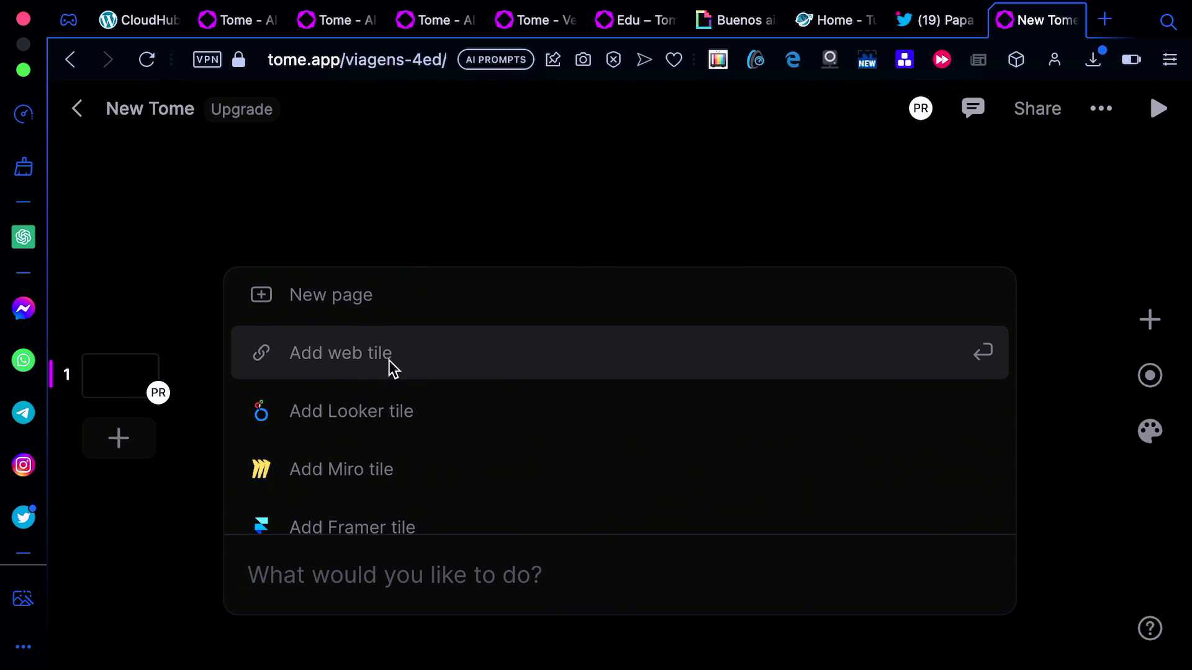
pyautogui.scroll(-8, 418, 376)
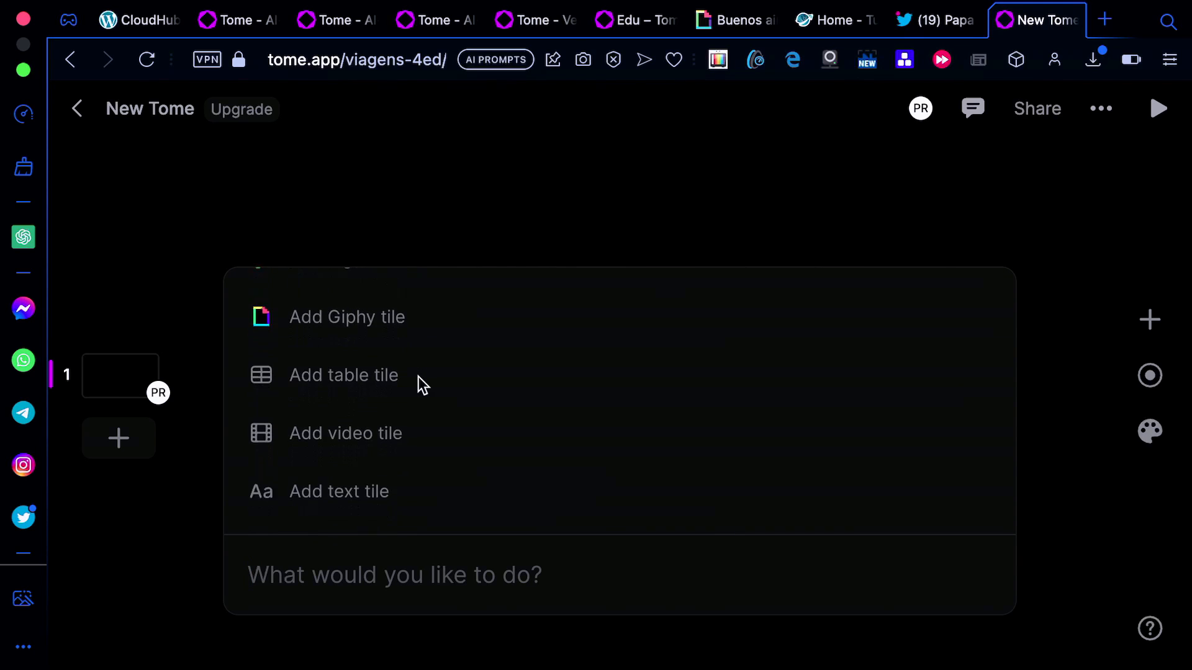
pyautogui.scroll(-4, 418, 376)
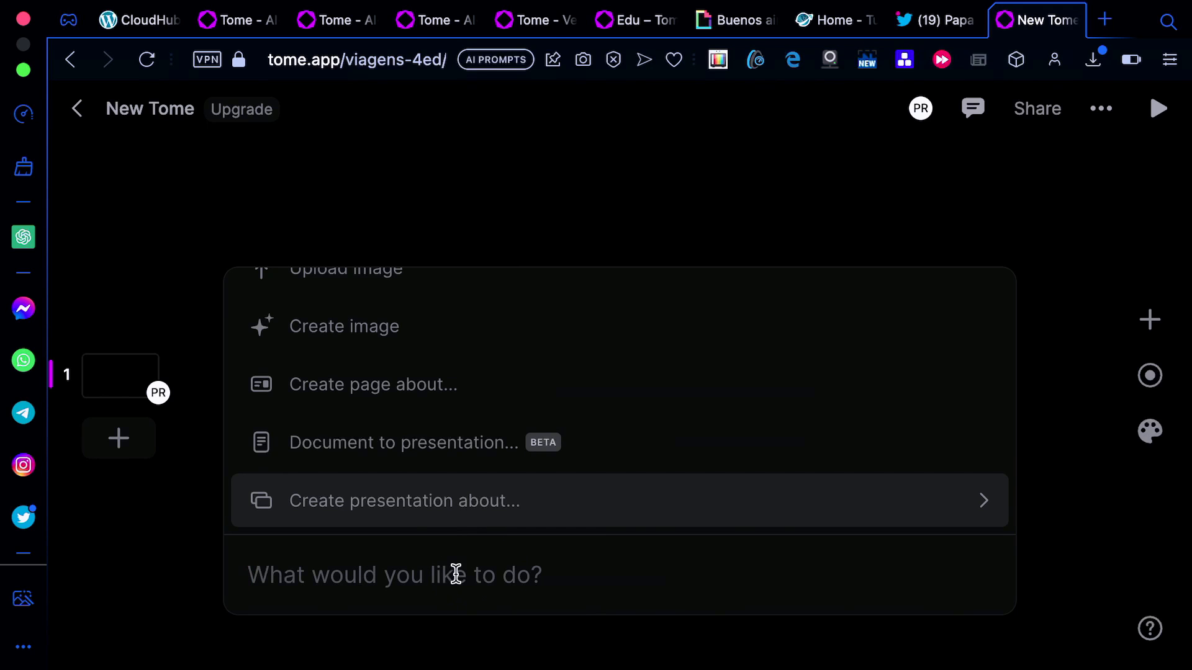
# - Switch to ChatGPT and select the whole prompt beginning "Itinerário de viagem de 4 dias em Buenos Aires"
pyautogui.click(24, 238)
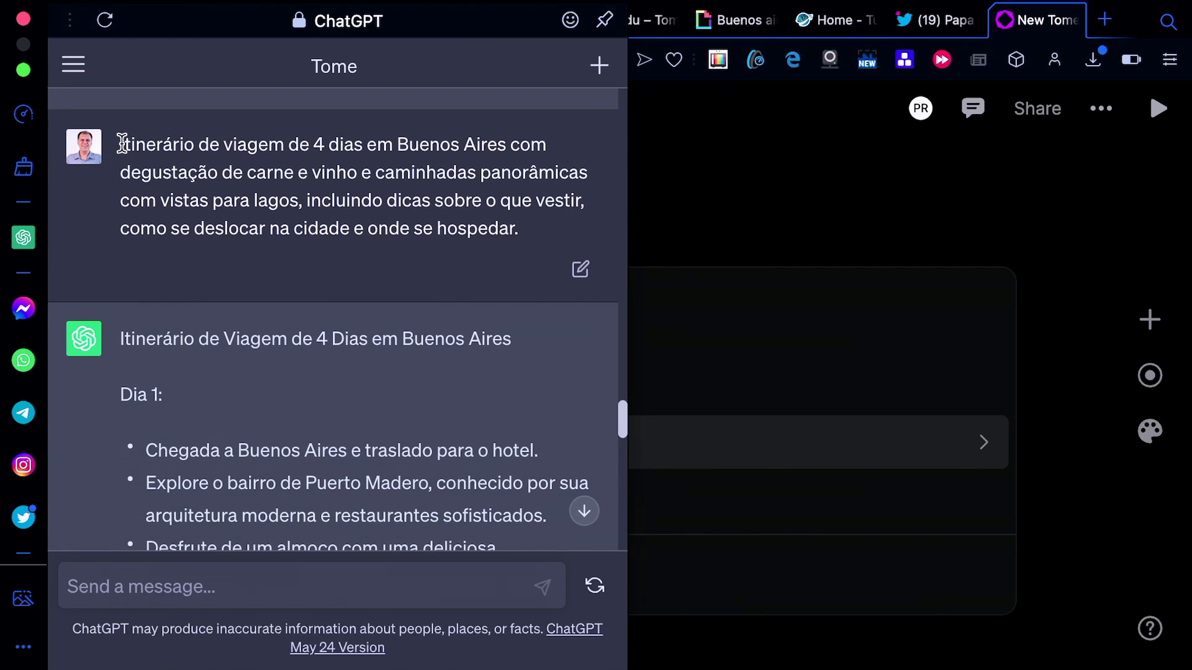
pyautogui.moveTo(123, 144); pyautogui.dragTo(437, 157)
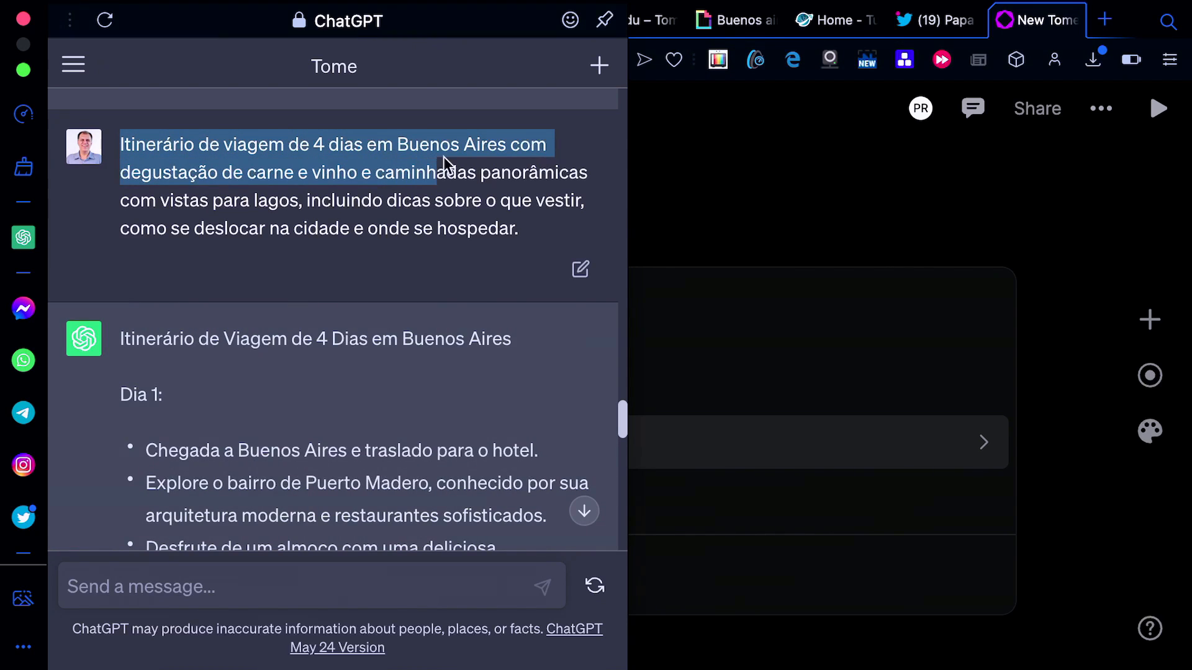
pyautogui.moveTo(520, 157); pyautogui.dragTo(590, 204)
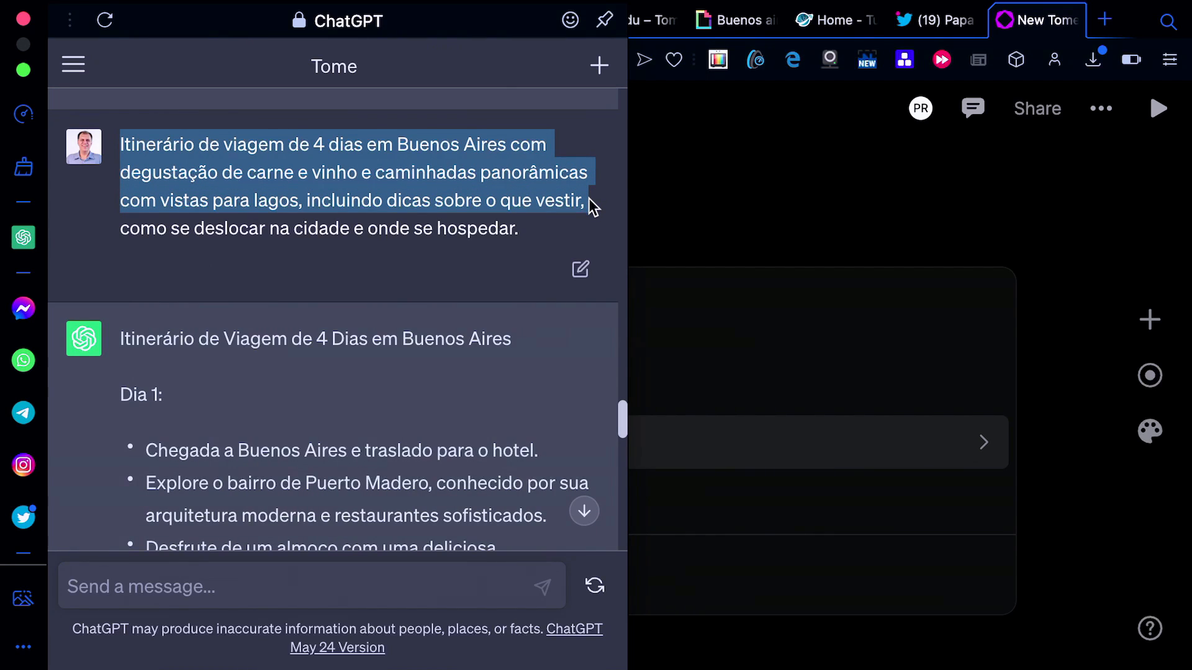
pyautogui.moveTo(588, 204); pyautogui.dragTo(579, 221)
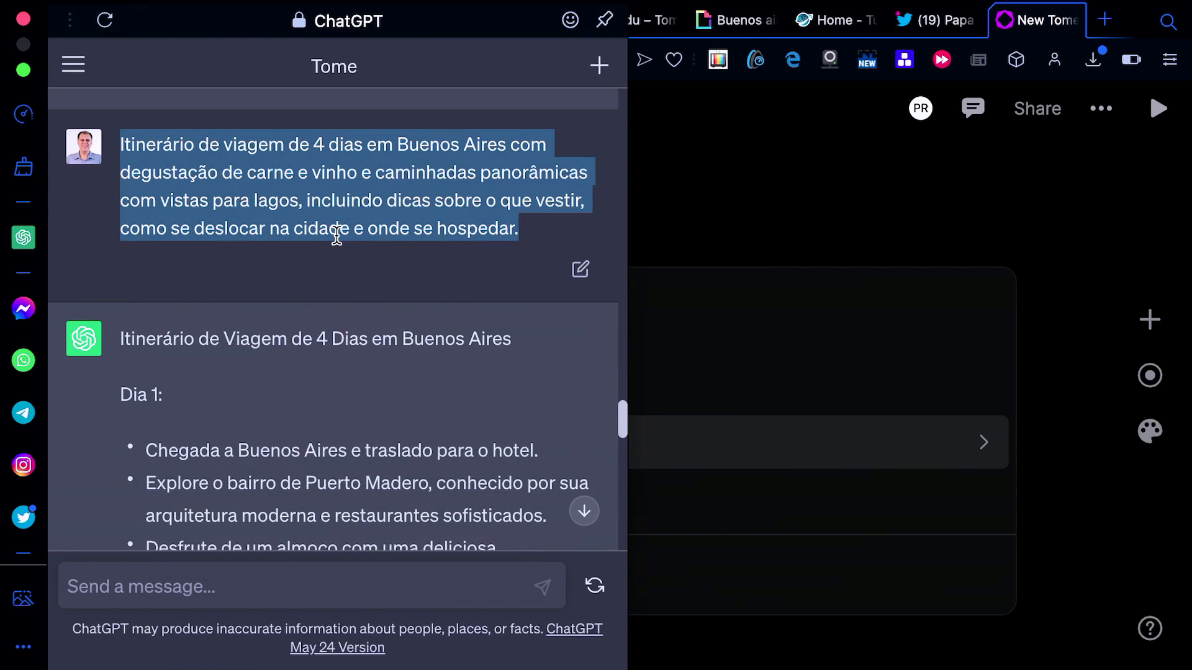
# - Read through ChatGPT's day-by-day Buenos Aires itinerary down to the lodging section, and return to the selected prompt
pyautogui.scroll(-2, 270, 407)
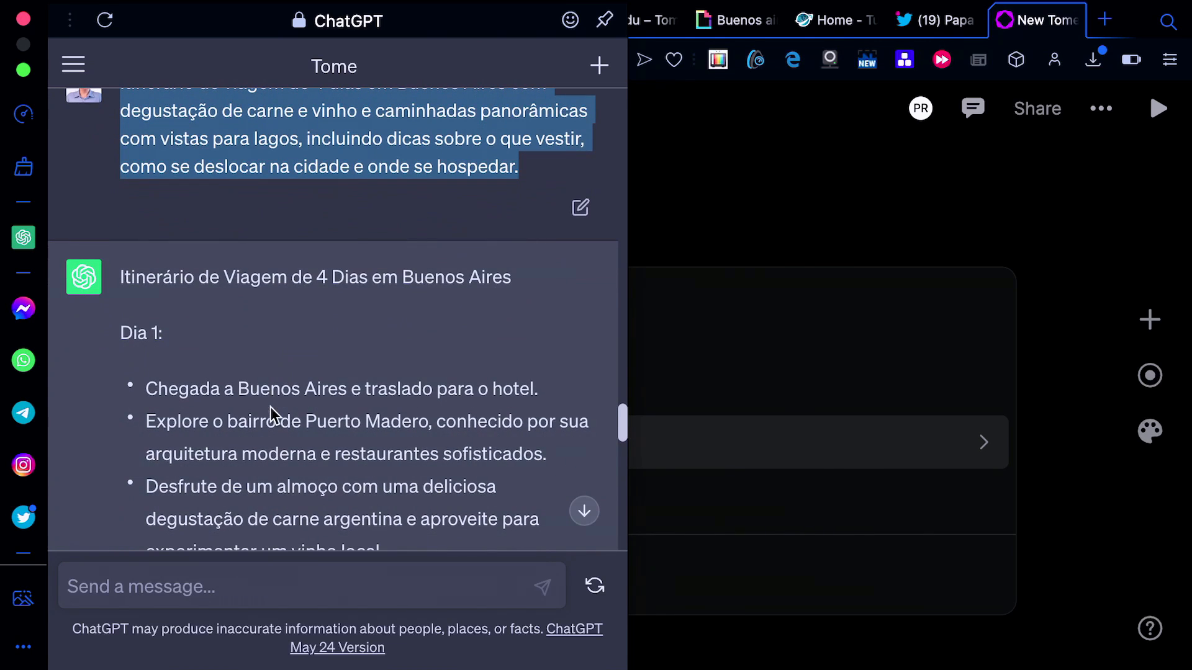
pyautogui.scroll(-2, 300, 306)
pyautogui.scroll(-2, 301, 307)
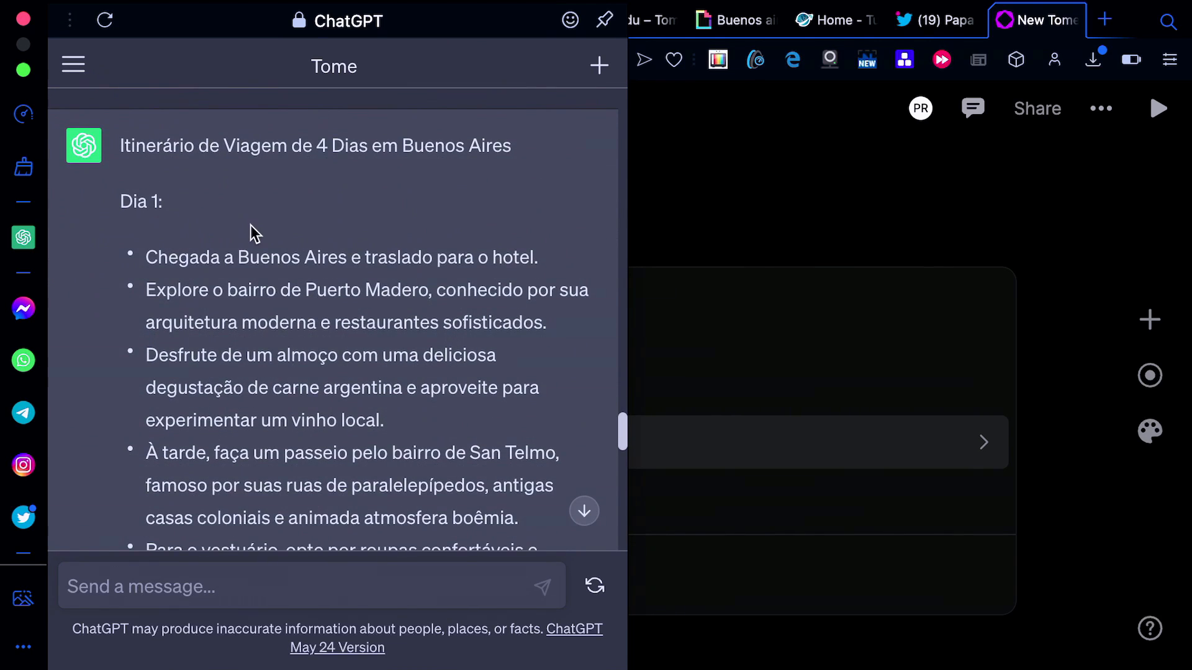
pyautogui.scroll(-7, 251, 225)
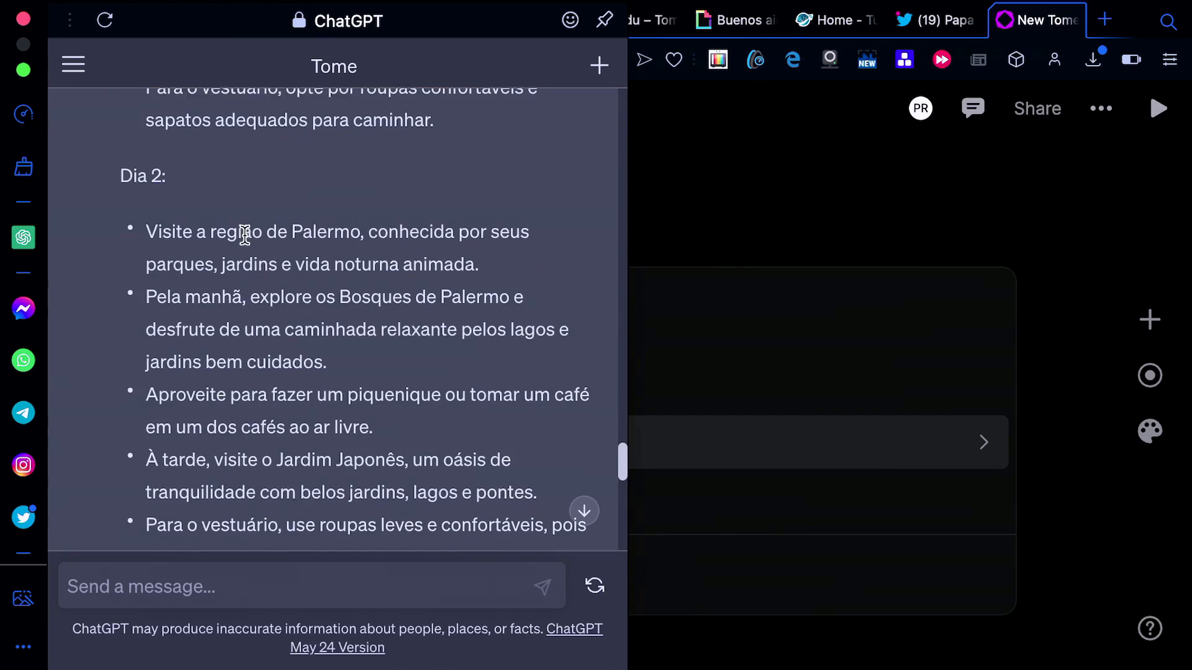
pyautogui.scroll(-6, 245, 235)
pyautogui.scroll(-2, 219, 205)
pyautogui.scroll(-9, 219, 203)
pyautogui.scroll(-8, 210, 325)
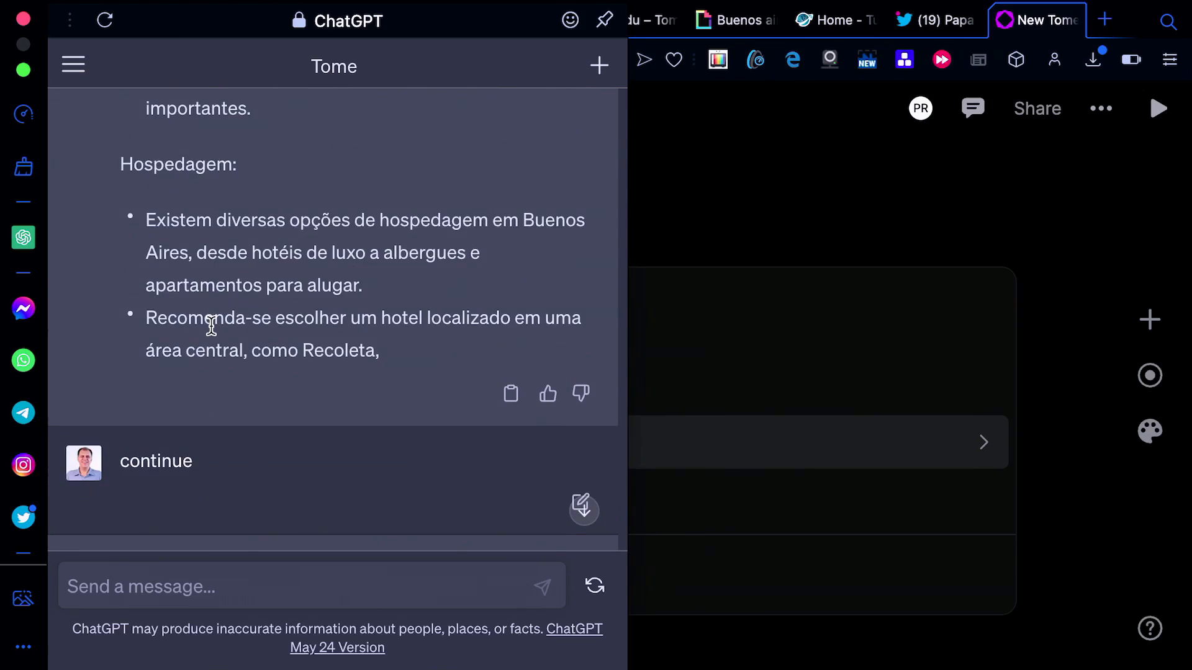
pyautogui.scroll(20, 211, 325)
pyautogui.scroll(5, 211, 325)
pyautogui.scroll(-2, 210, 325)
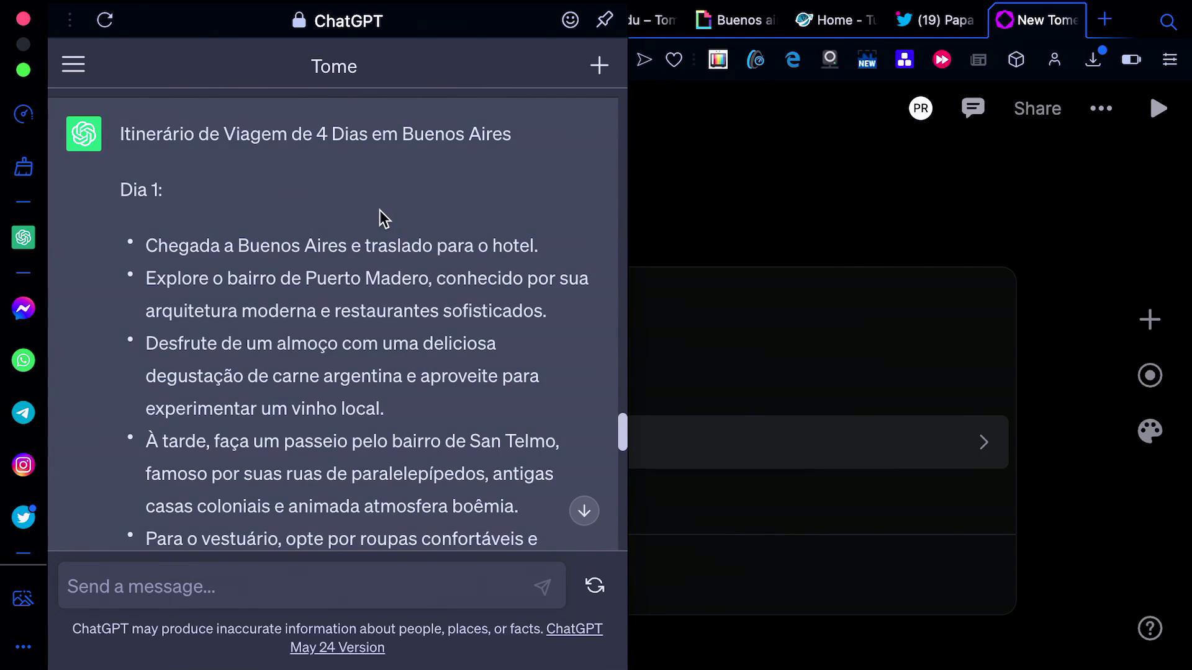
pyautogui.scroll(5, 379, 213)
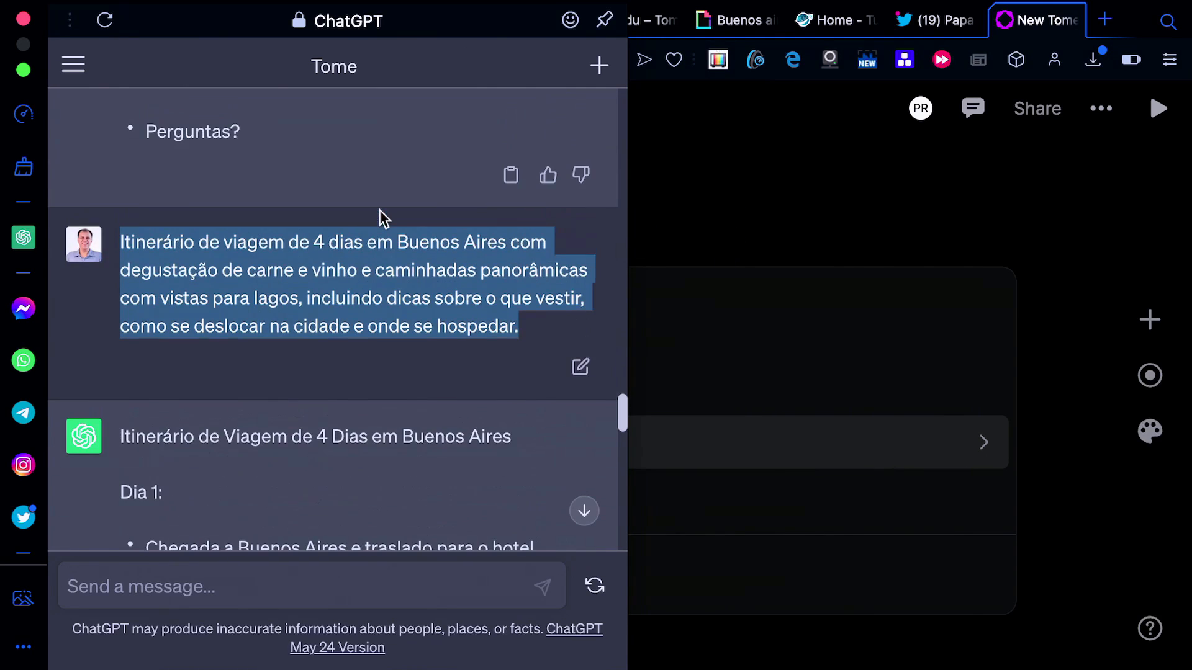
# - Copy the selected Buenos Aires itinerary prompt and generate a presentation about it in the new tome
pyautogui.rightClick(351, 271)
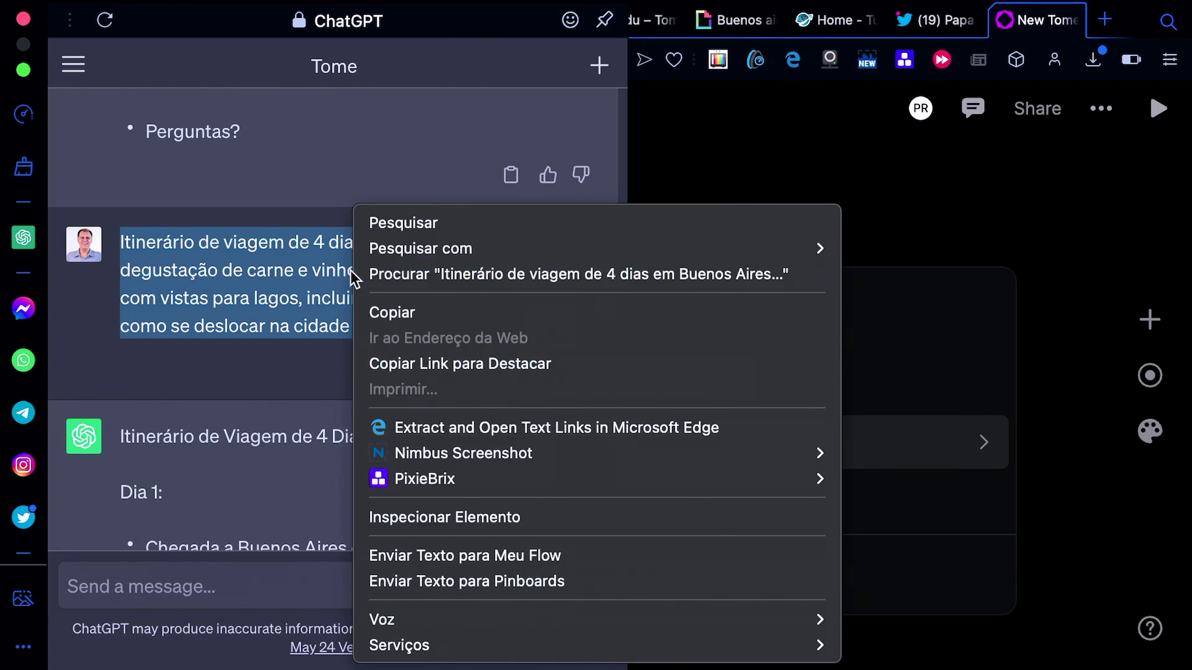
pyautogui.click(391, 311)
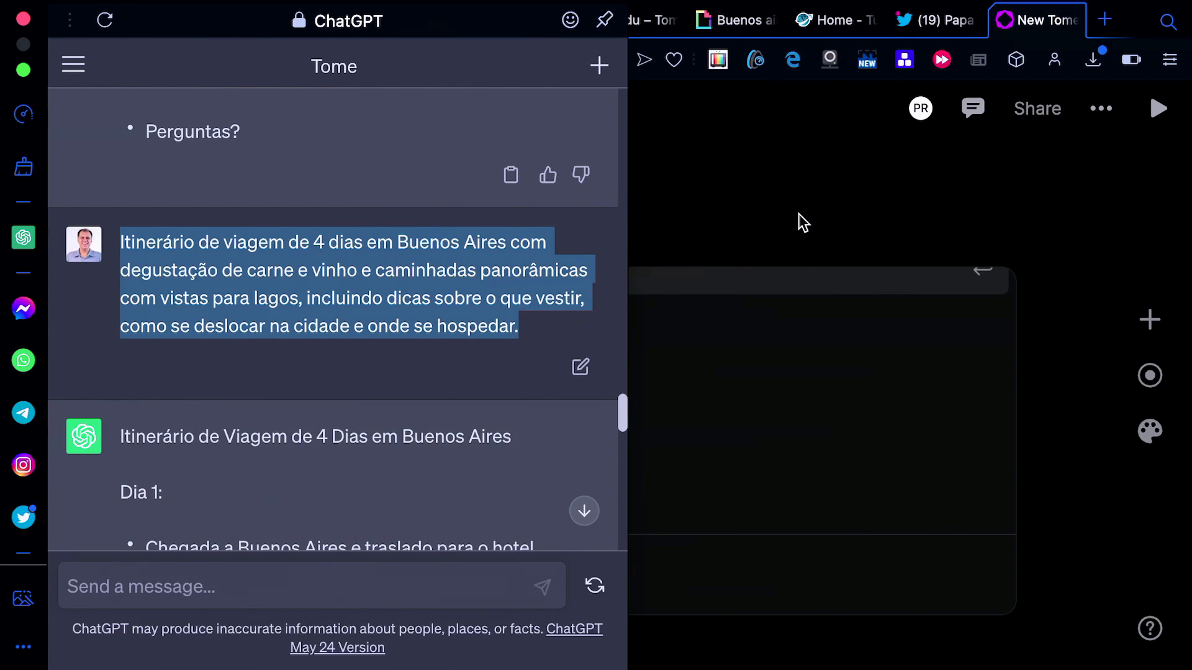
pyautogui.click(798, 214)
pyautogui.hotkey('ctrl', 'v')
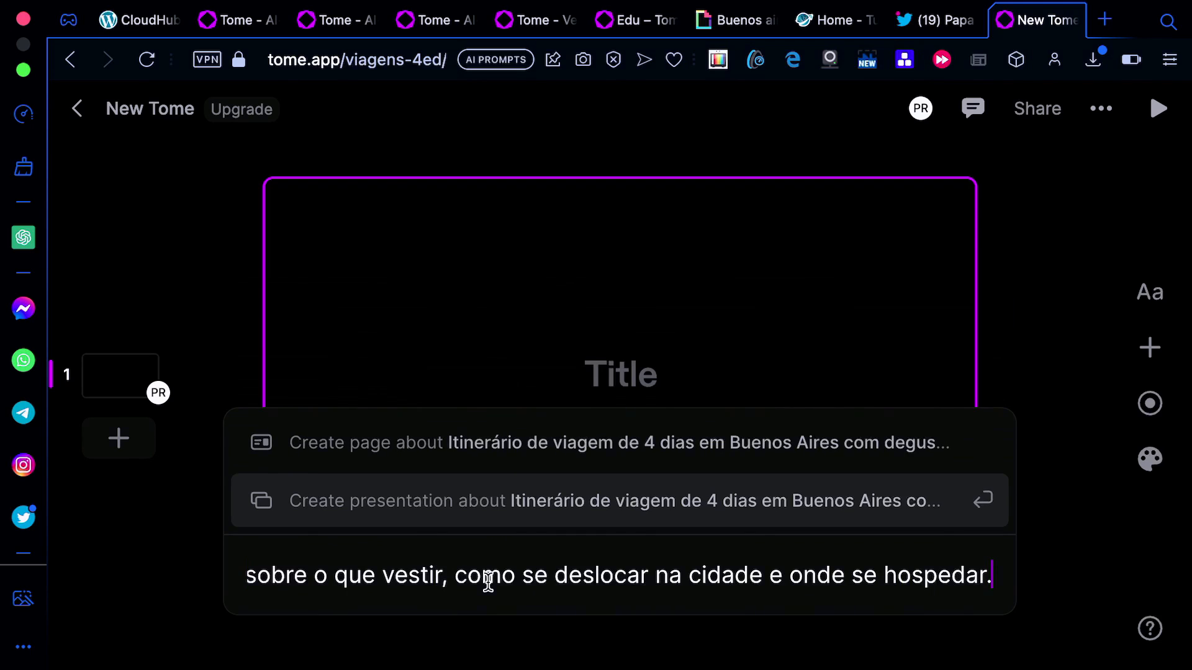
pyautogui.click(984, 504)
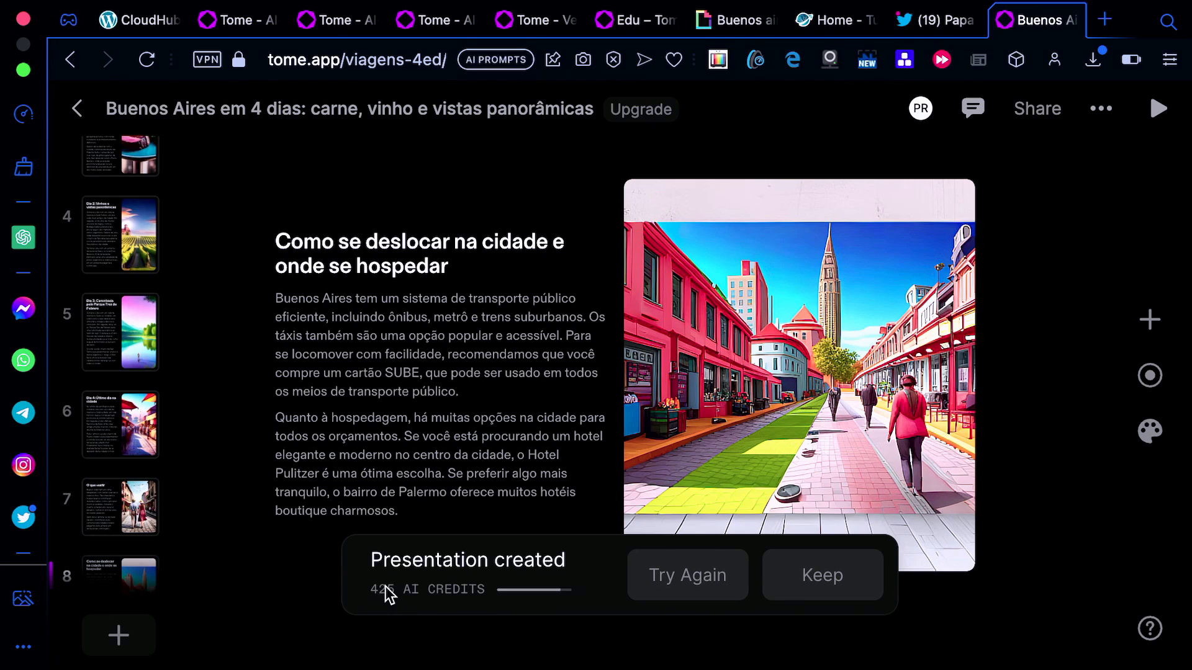
# - Show the generated presentation's first page and look over the thumbnails of all its pages
pyautogui.scroll(3, 121, 460)
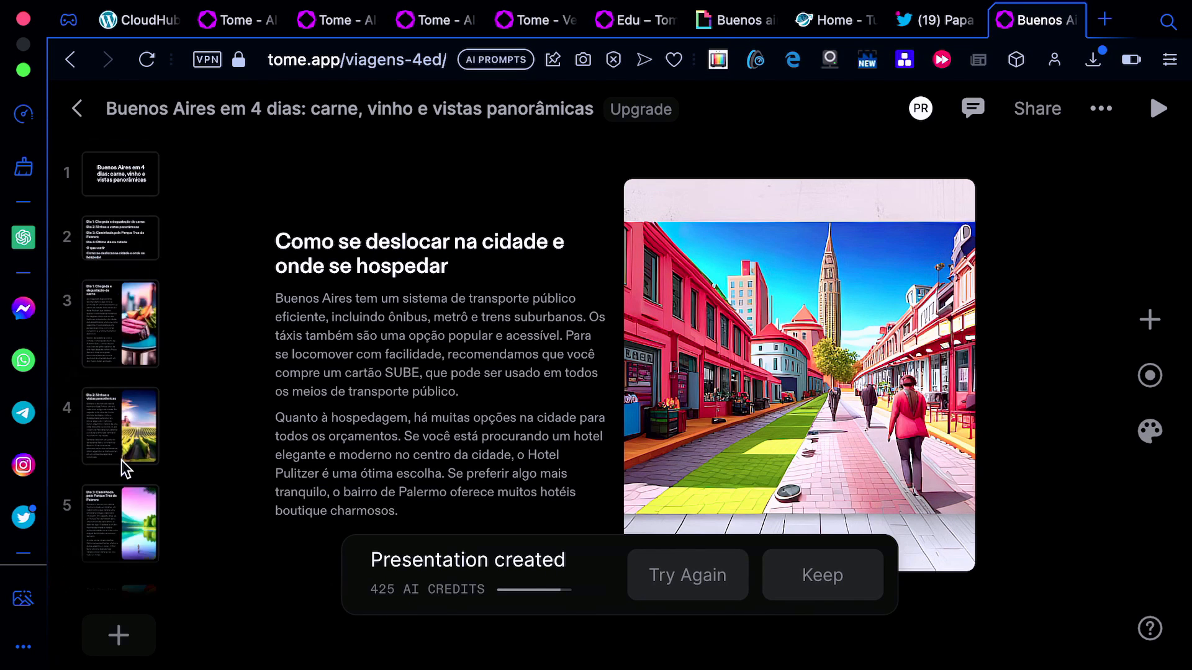
pyautogui.click(117, 172)
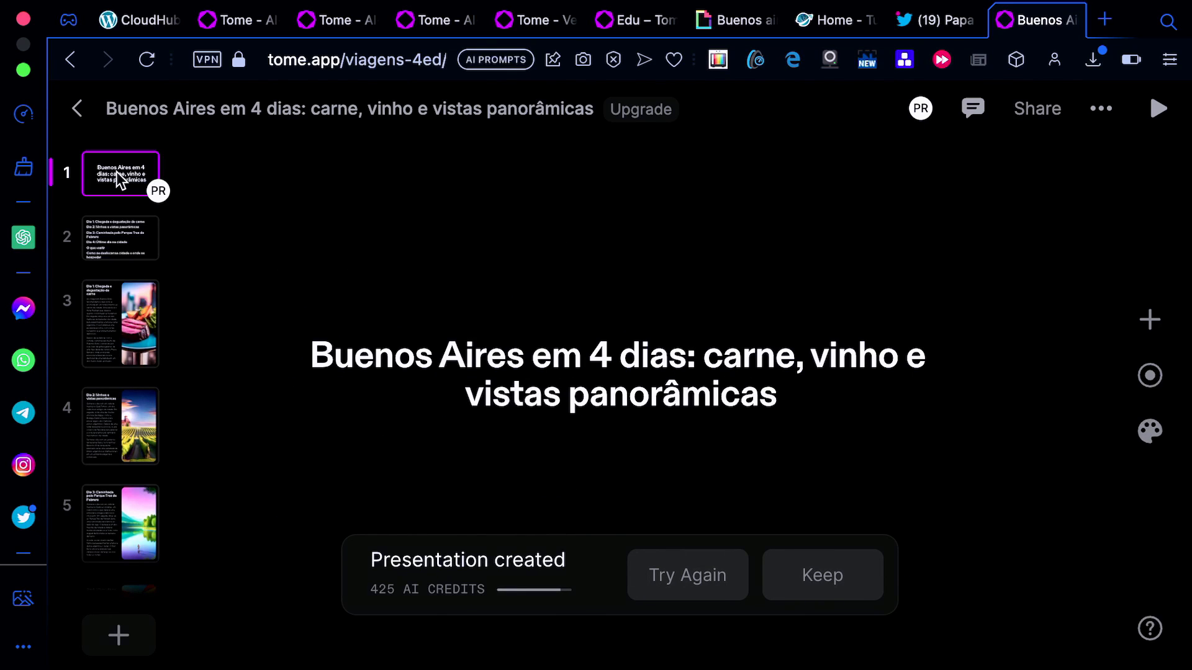
pyautogui.scroll(-4, 100, 445)
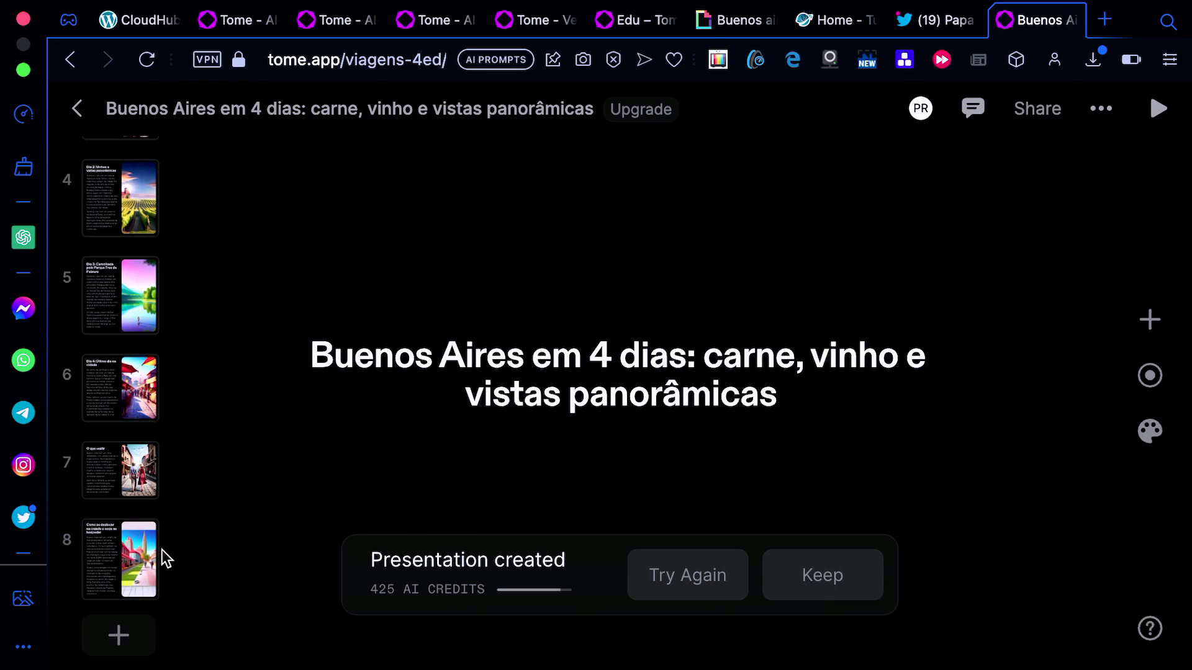
pyautogui.scroll(4, 139, 568)
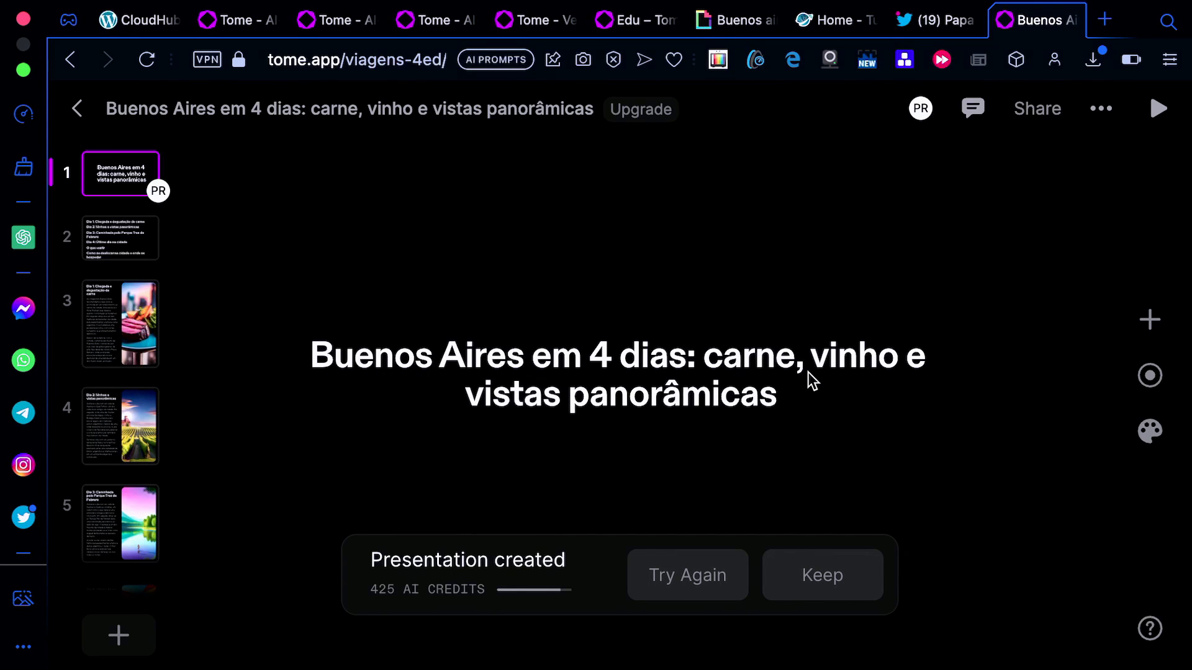
# - Change the end of the first page's title so that it reads "Buenos Aires em 4 dias: carne, vinho e visitas importantes"
pyautogui.click(586, 401)
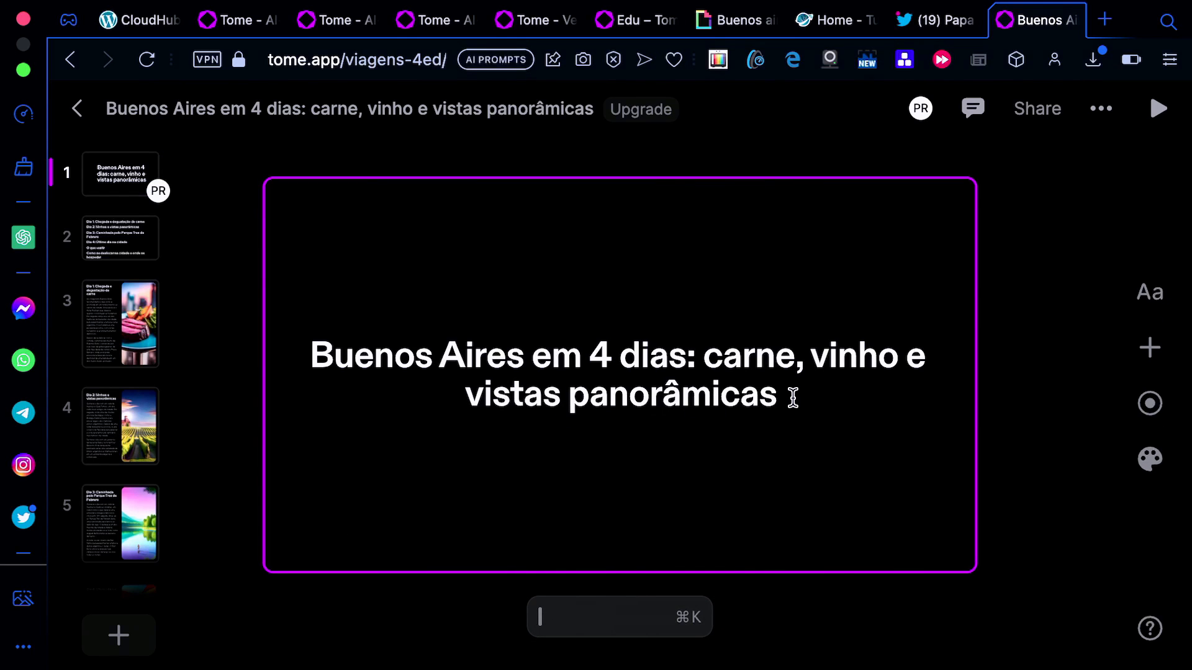
pyautogui.moveTo(788, 398); pyautogui.dragTo(512, 395)
pyautogui.write('isi')
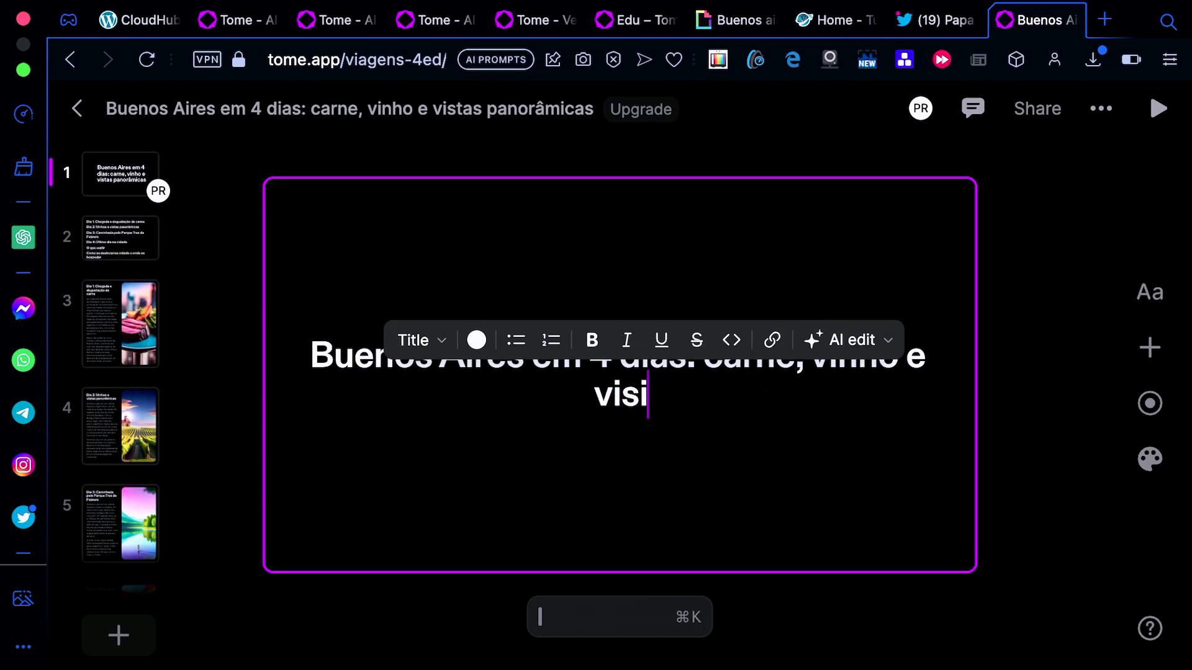
pyautogui.write('tas importantes')
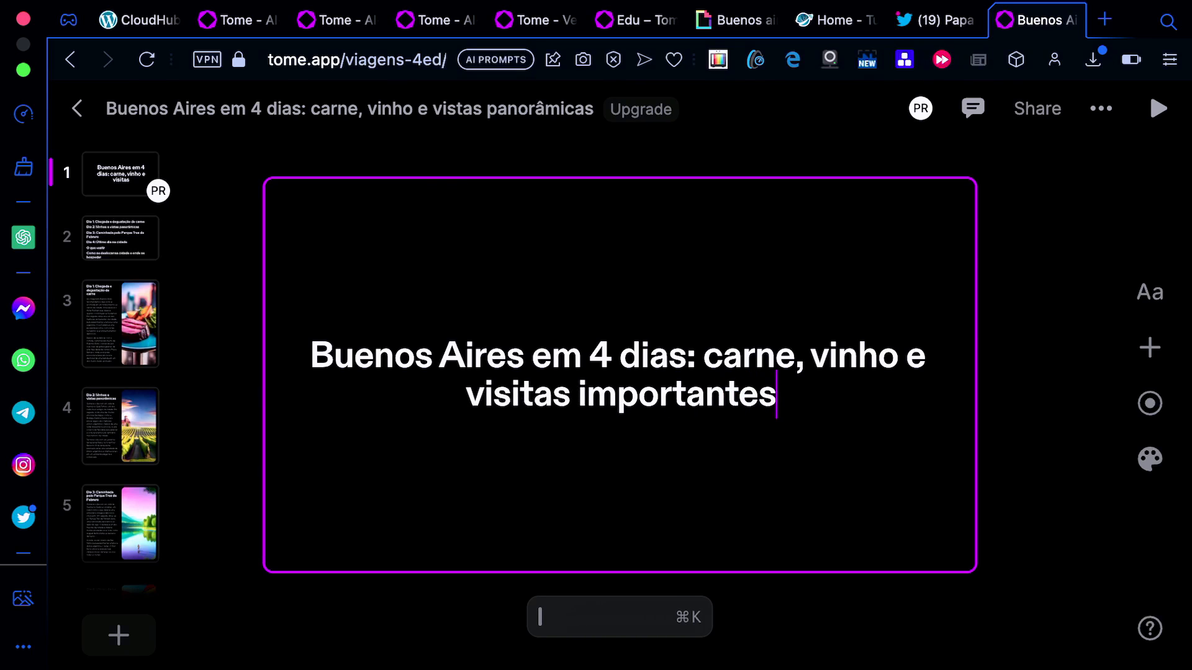
pyautogui.click(1012, 469)
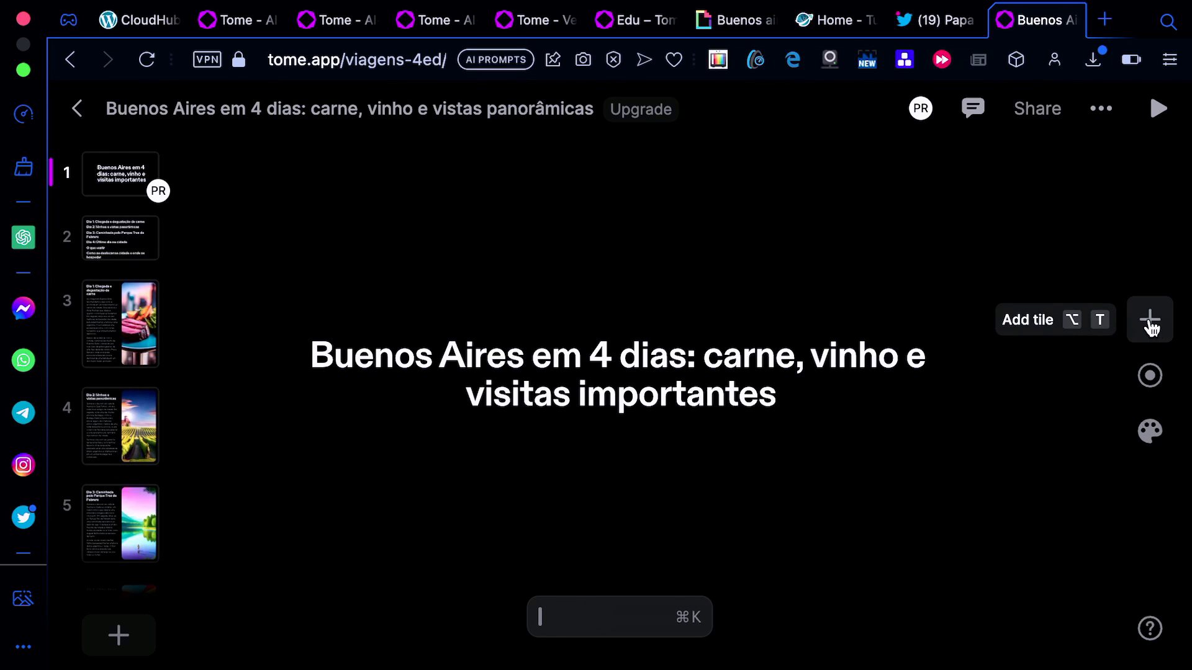
# - Apply the Moss theme to the whole tome
pyautogui.click(1149, 438)
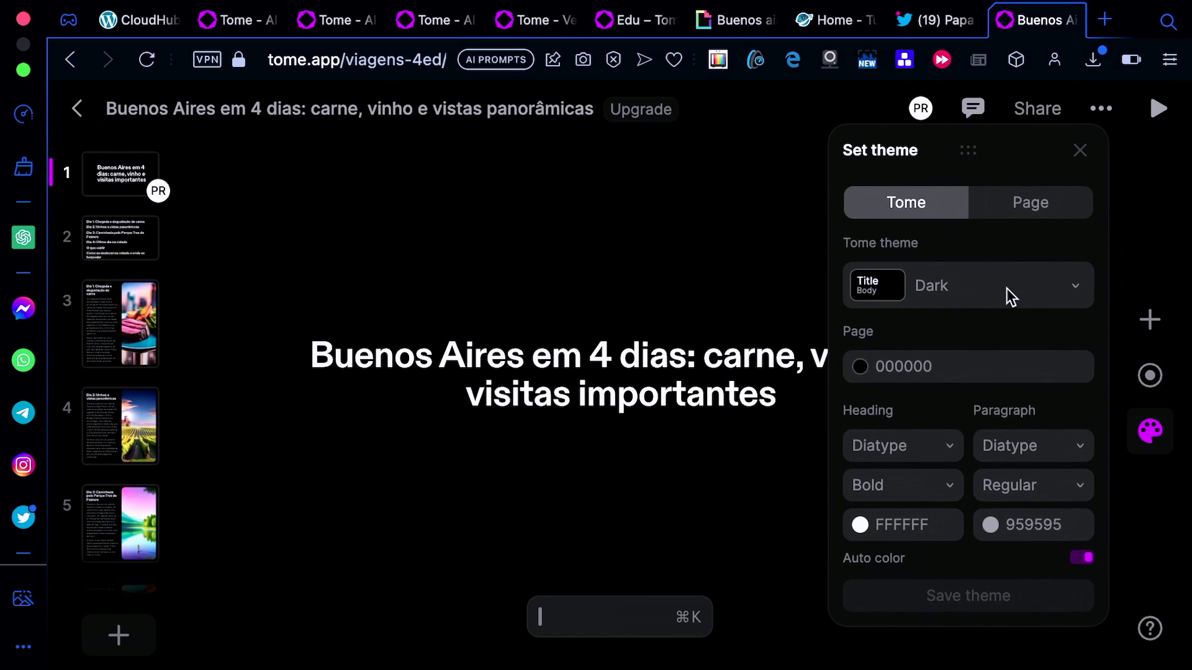
pyautogui.click(1074, 286)
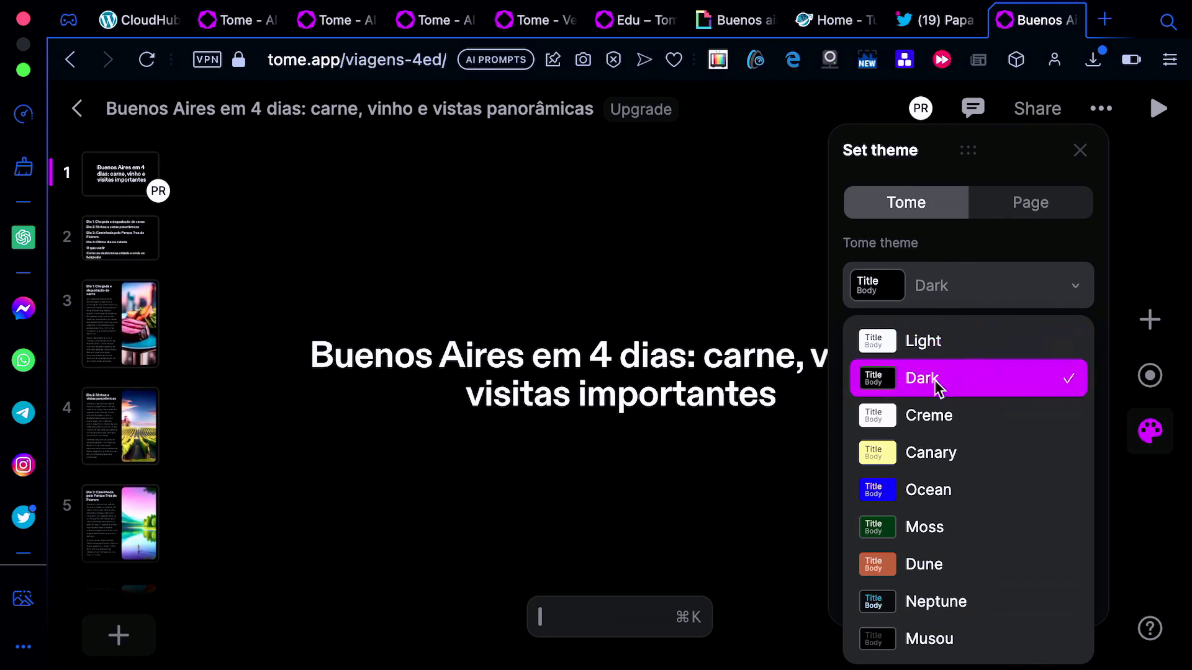
pyautogui.click(924, 528)
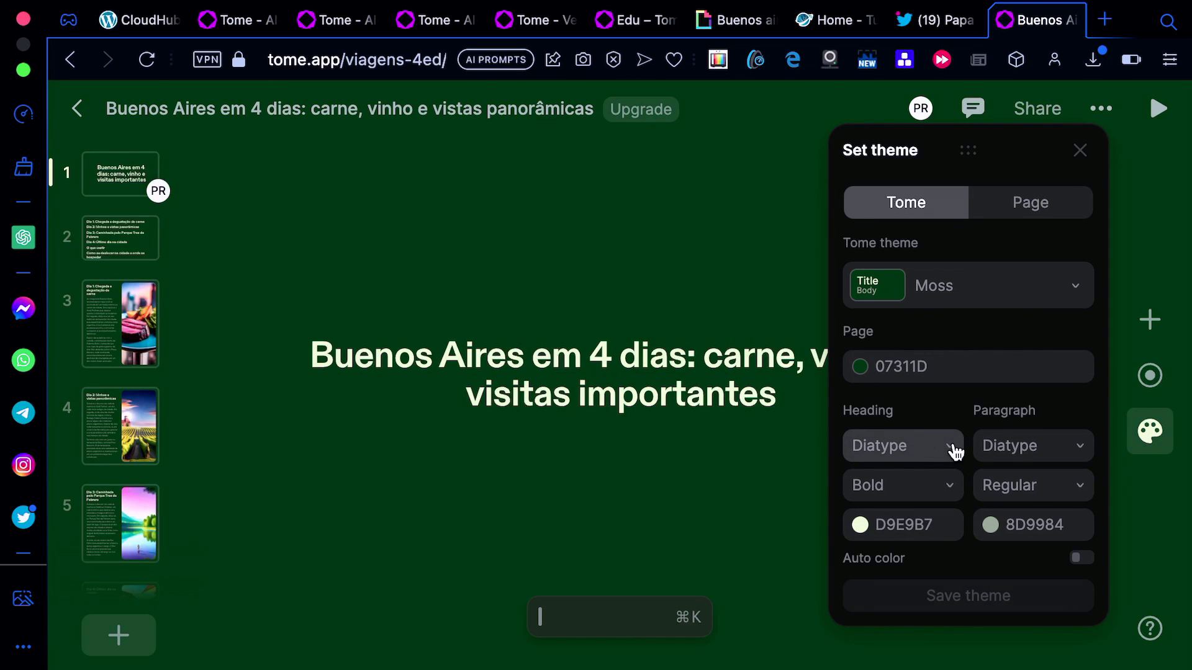
# - Set the tome theme's heading font to Repro and its heading colour to BAB7E9
pyautogui.click(953, 448)
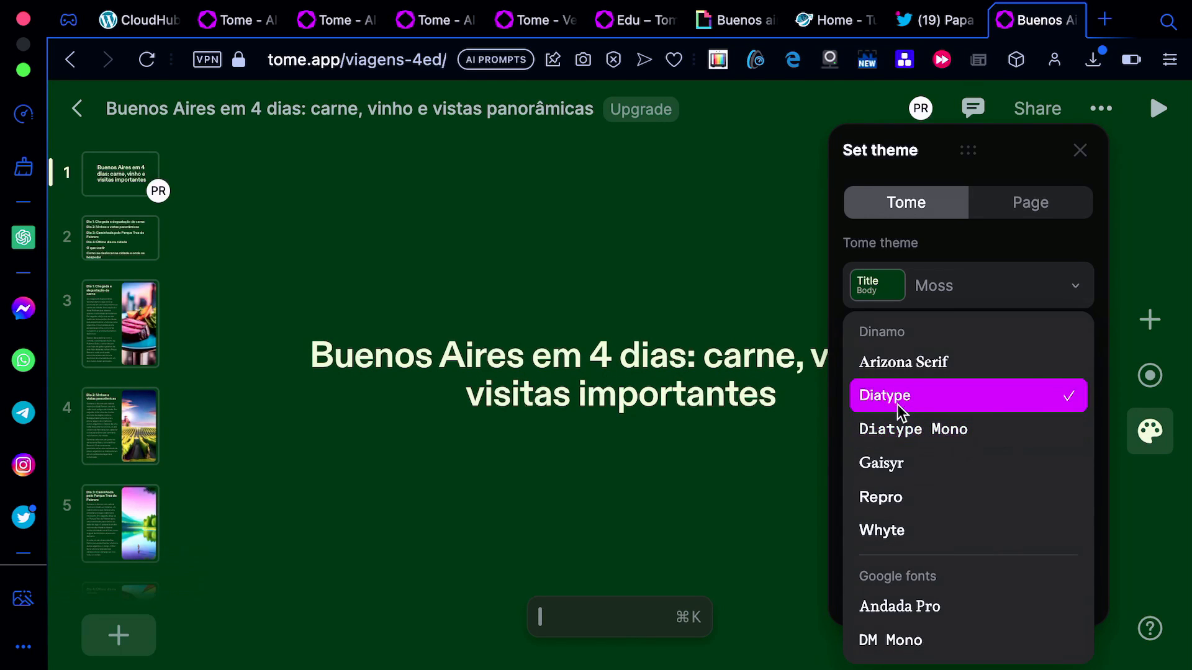
pyautogui.click(880, 501)
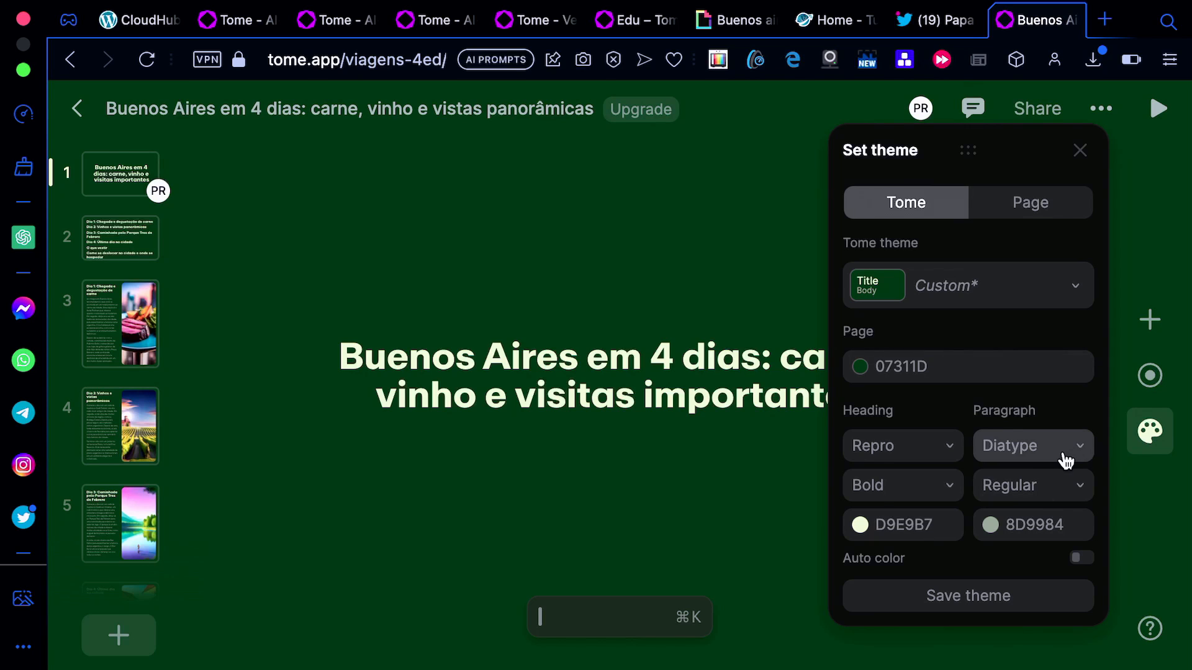
pyautogui.click(898, 528)
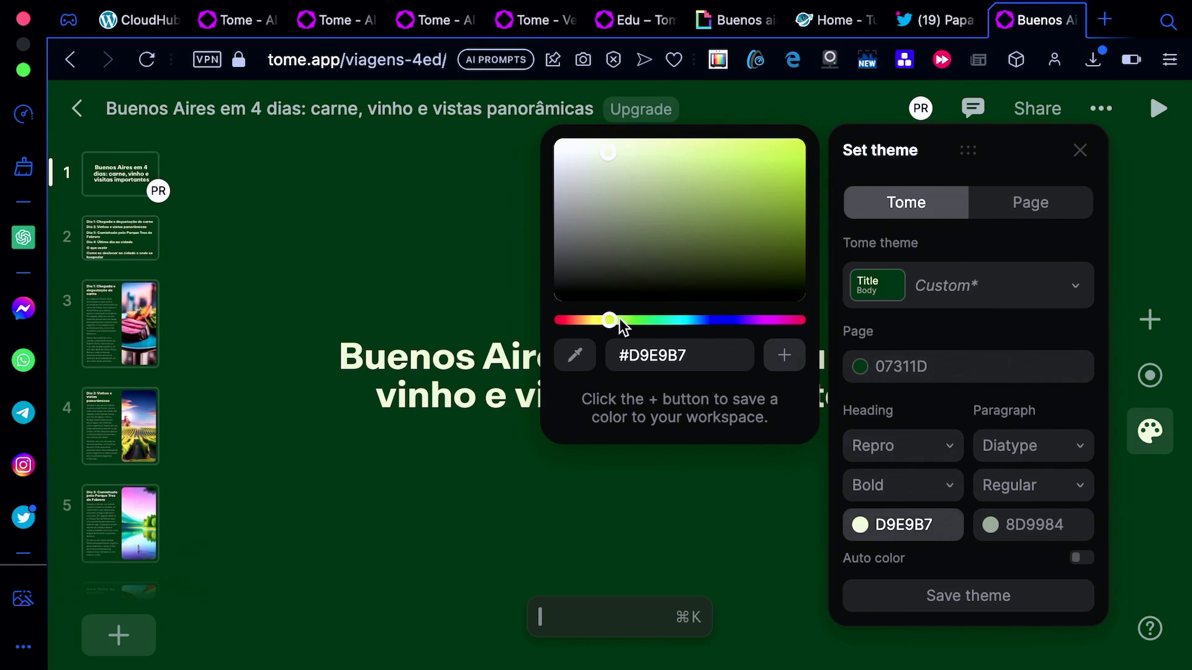
pyautogui.click(723, 319)
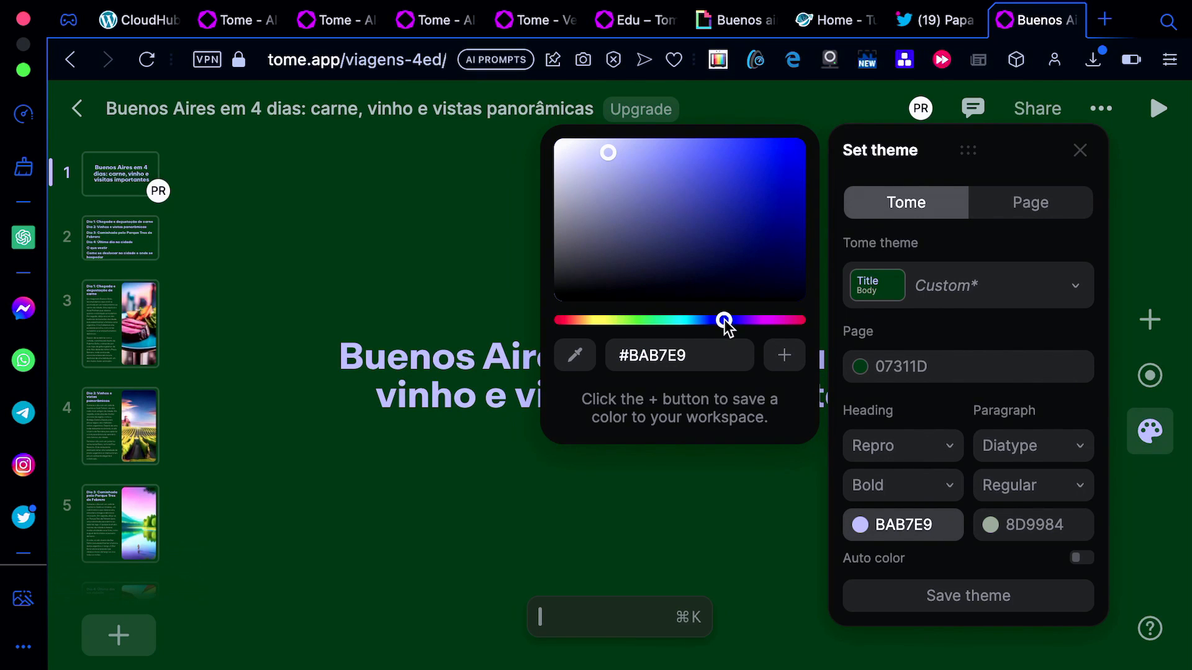
pyautogui.click(793, 526)
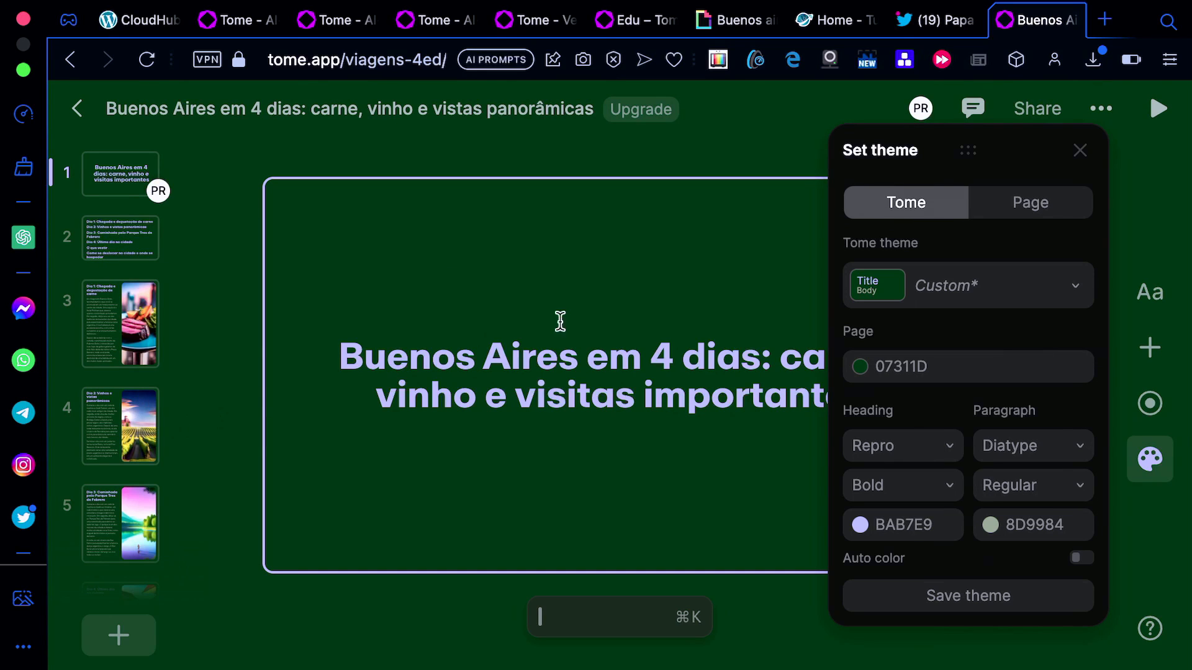
# - Save the customised theme from the page-level theme settings under the presenter's name, and close the theme settings
pyautogui.click(1021, 210)
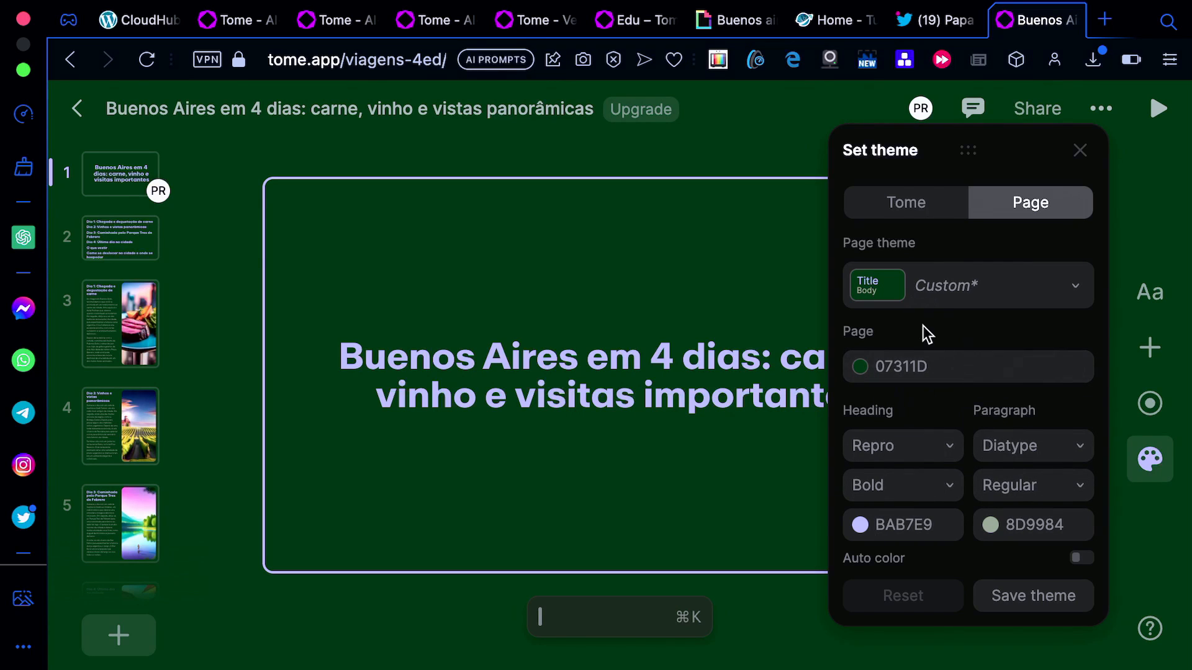
pyautogui.click(1035, 597)
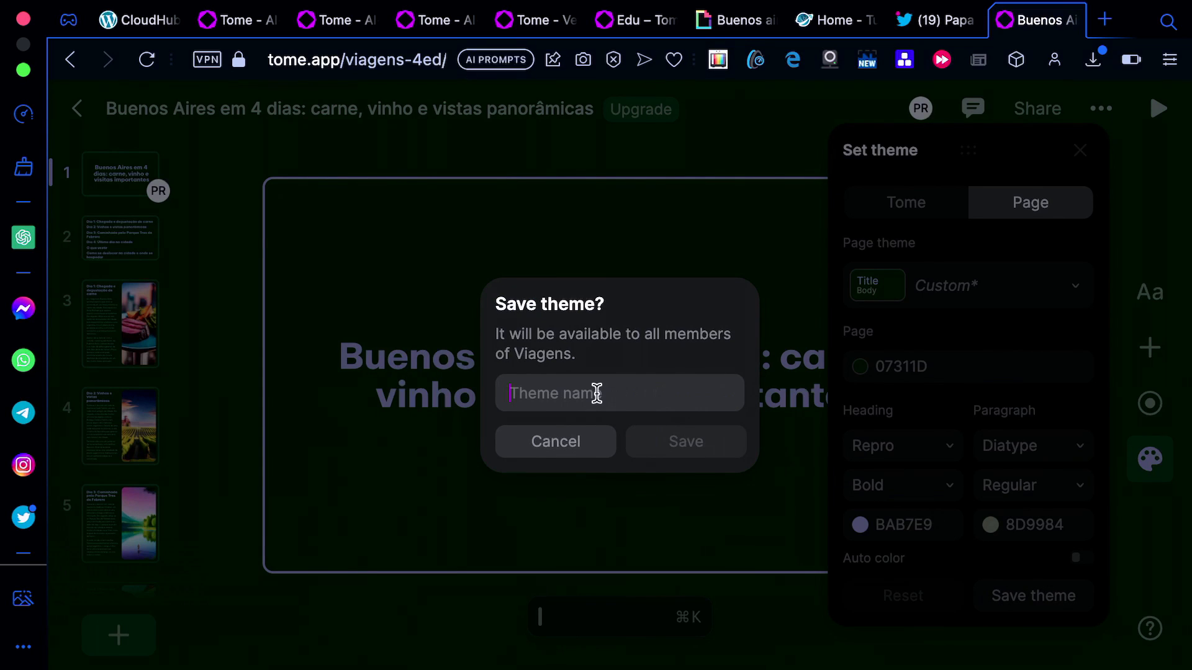
pyautogui.click(621, 395)
pyautogui.write('Paulo')
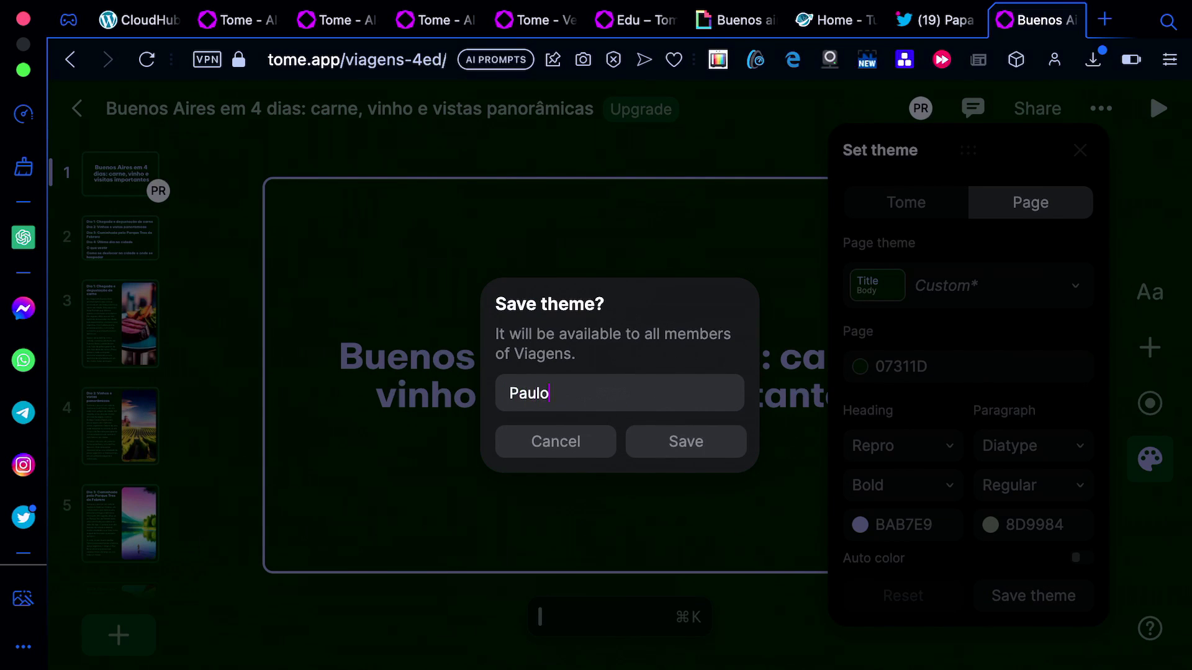
pyautogui.write('Ricardo')
pyautogui.click(676, 441)
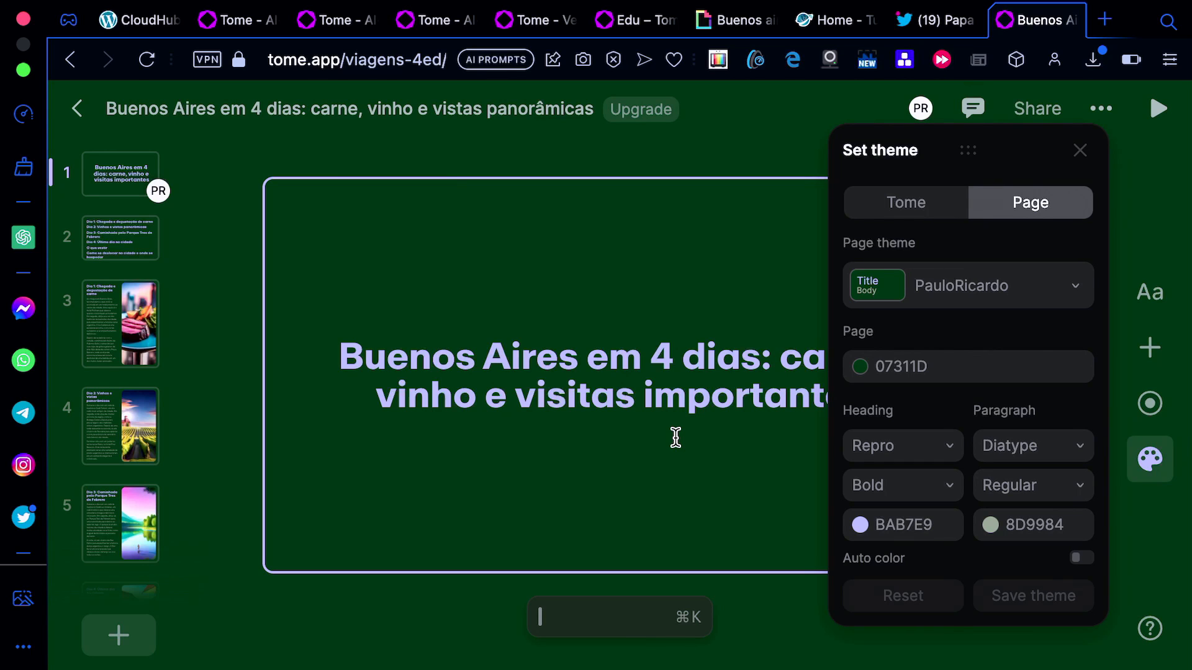
pyautogui.click(1081, 152)
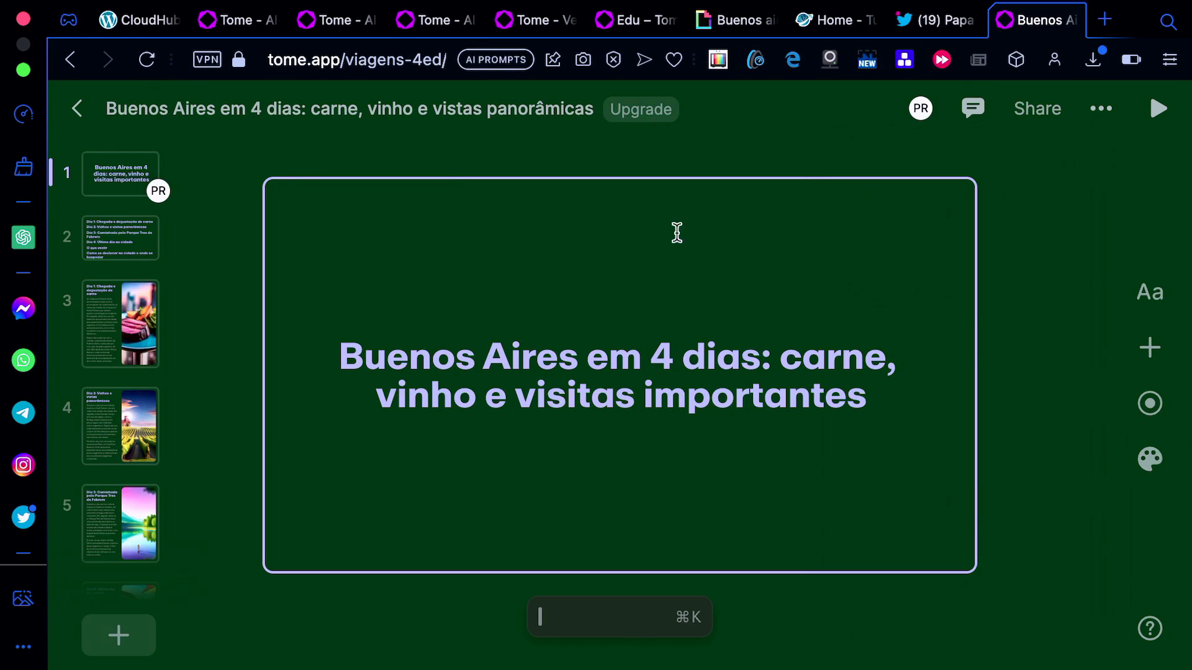
# - View the itinerary overview page, and replace the hotel's name in the Dia 1 page's first paragraph with "Xyz"
pyautogui.click(107, 246)
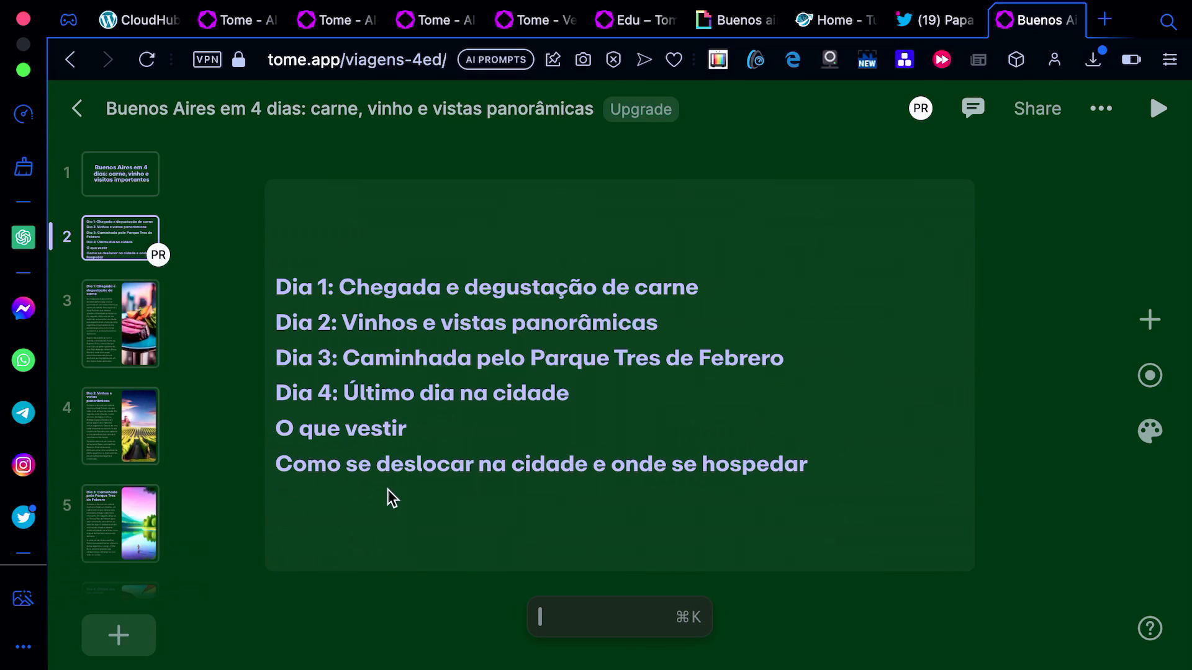
pyautogui.click(117, 341)
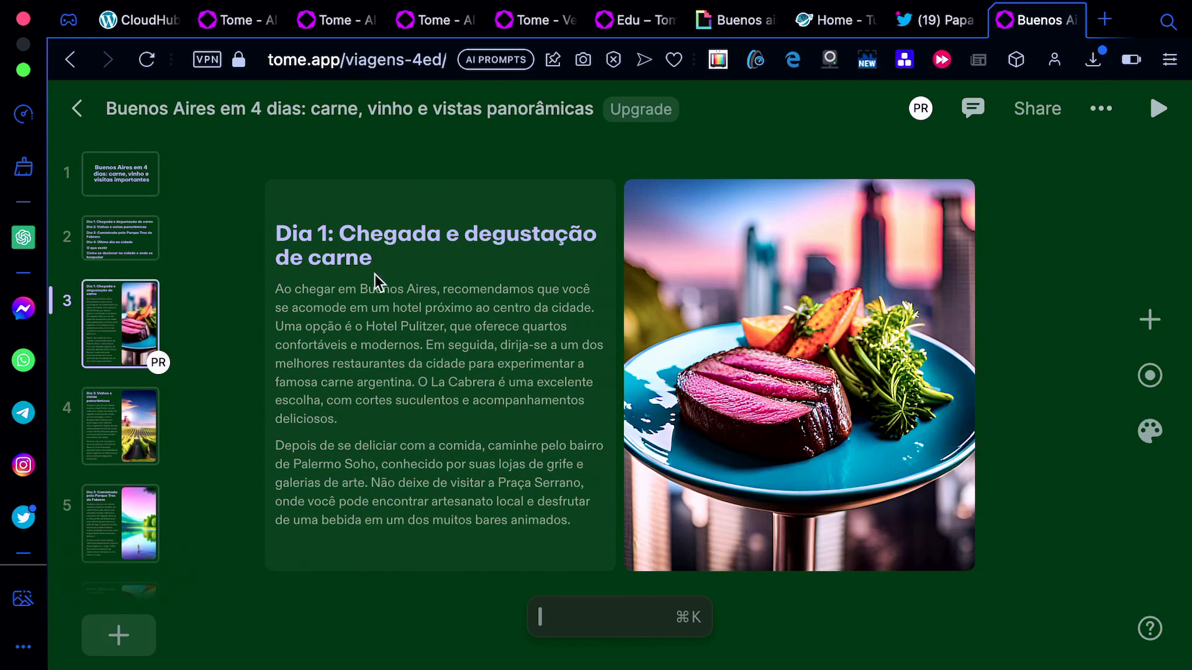
pyautogui.click(315, 293)
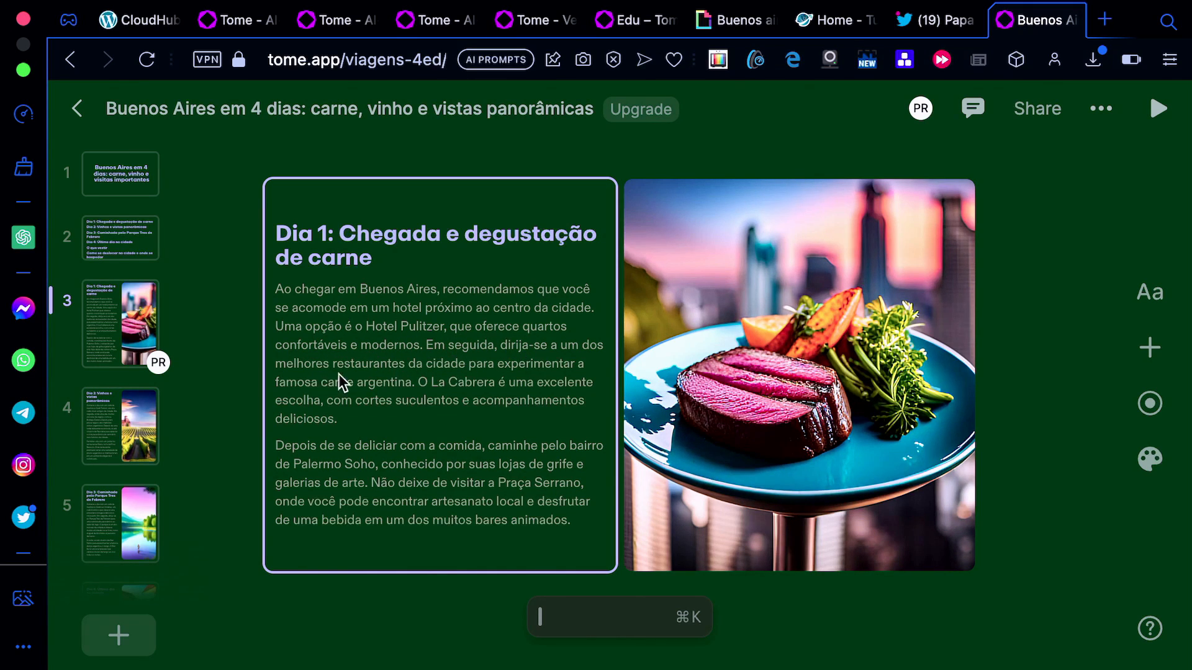
pyautogui.doubleClick(416, 330)
pyautogui.write('Xyz')
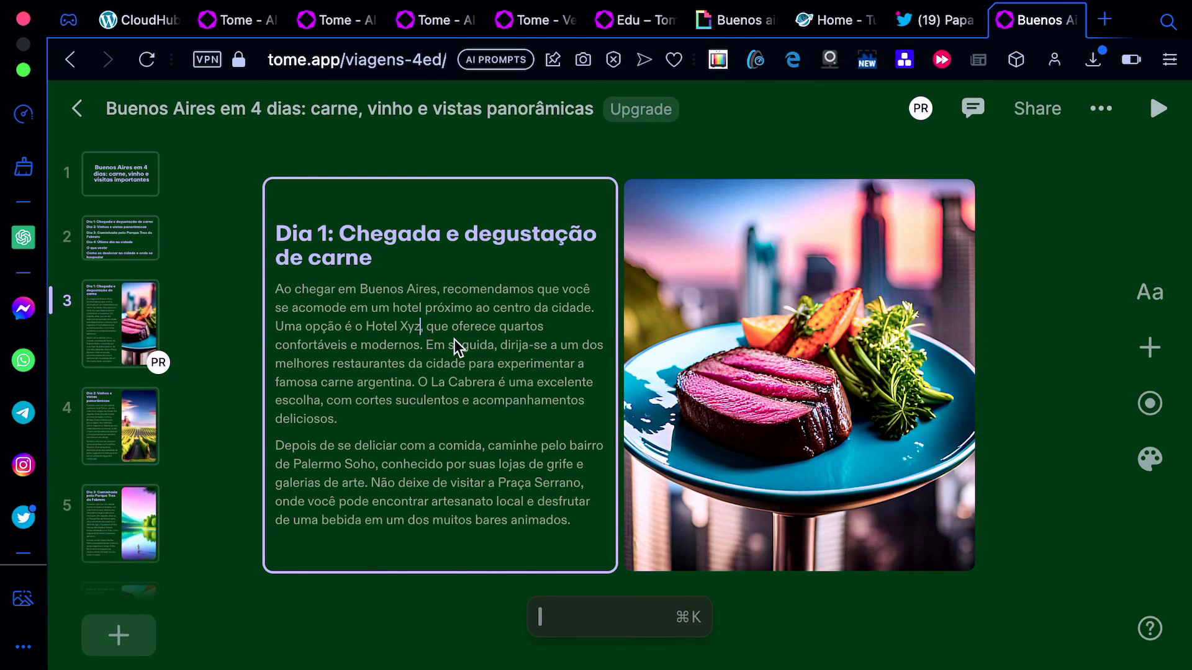
# - Colour both body paragraphs on the Dia 1 page light blue and make them bold
pyautogui.click(285, 296)
pyautogui.moveTo(276, 292); pyautogui.dragTo(378, 519)
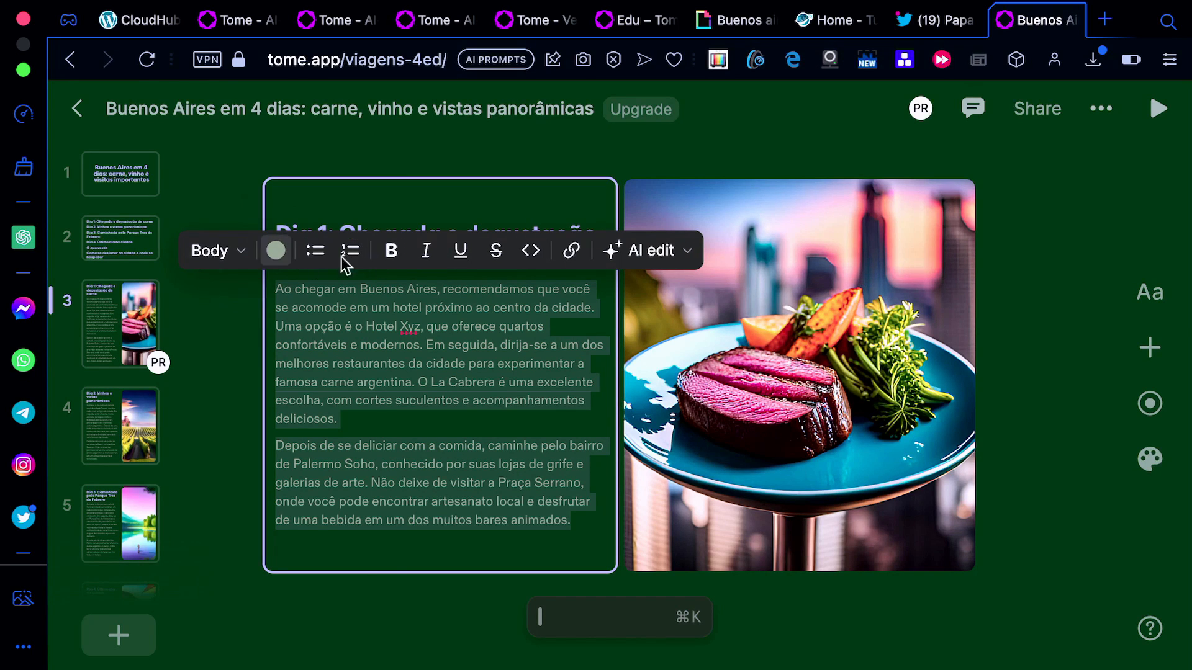
pyautogui.click(275, 251)
pyautogui.click(293, 206)
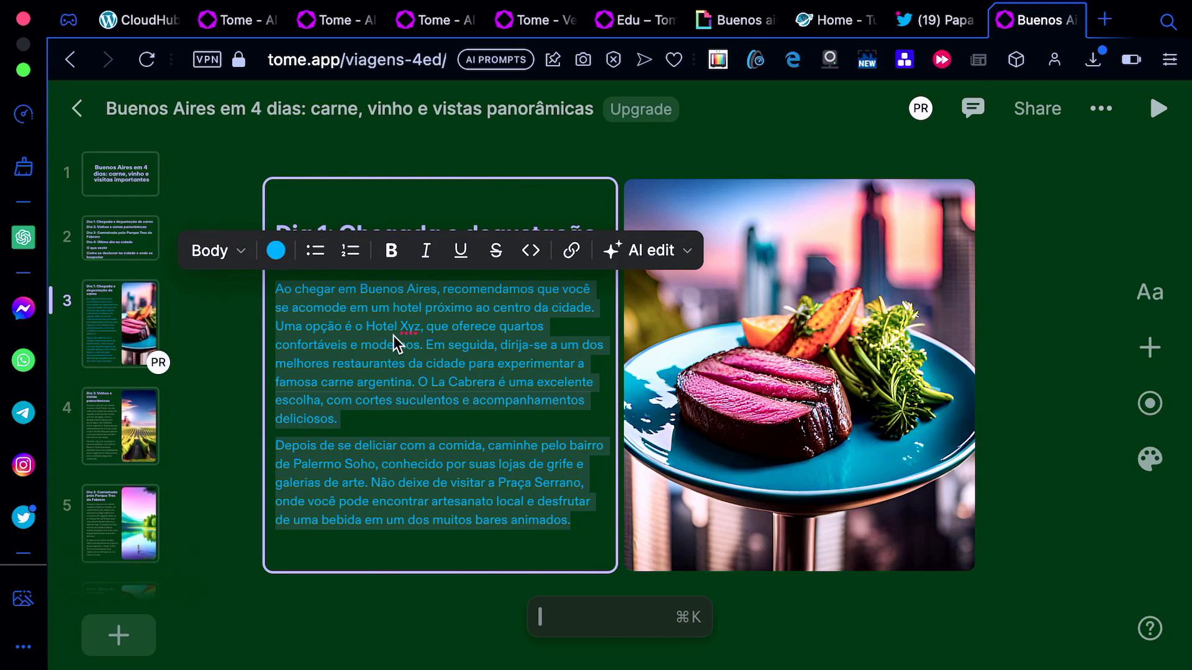
pyautogui.click(391, 251)
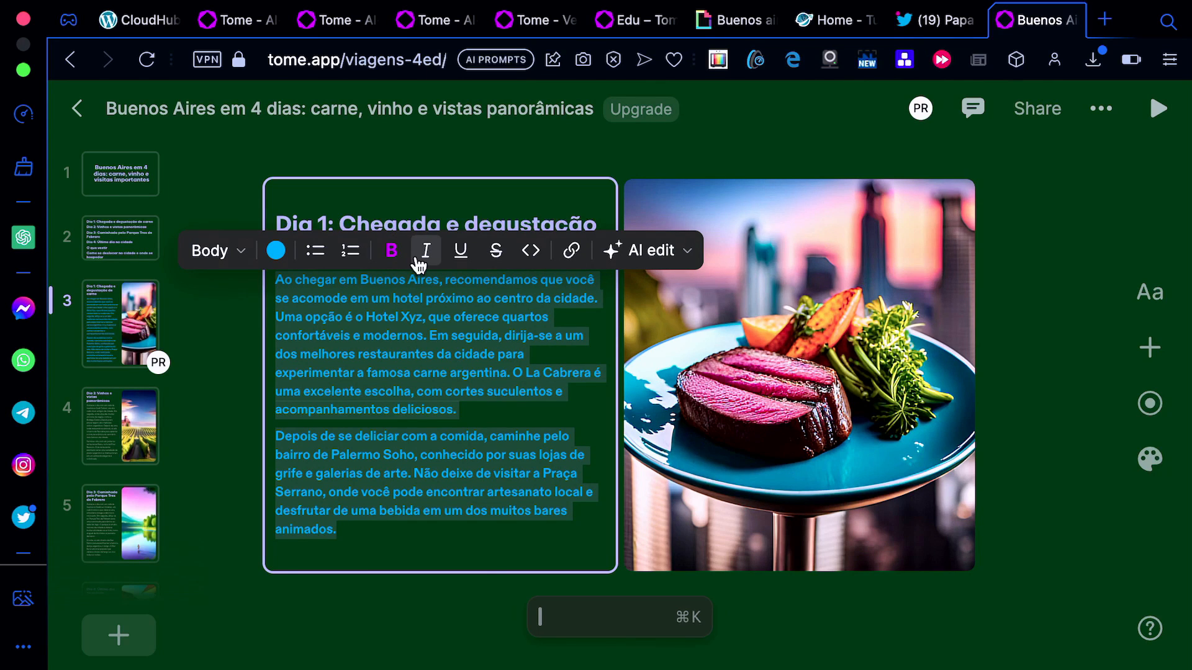
# - Change the Dia 1 body paragraphs to the Subheading style and remove their bold formatting
pyautogui.click(242, 251)
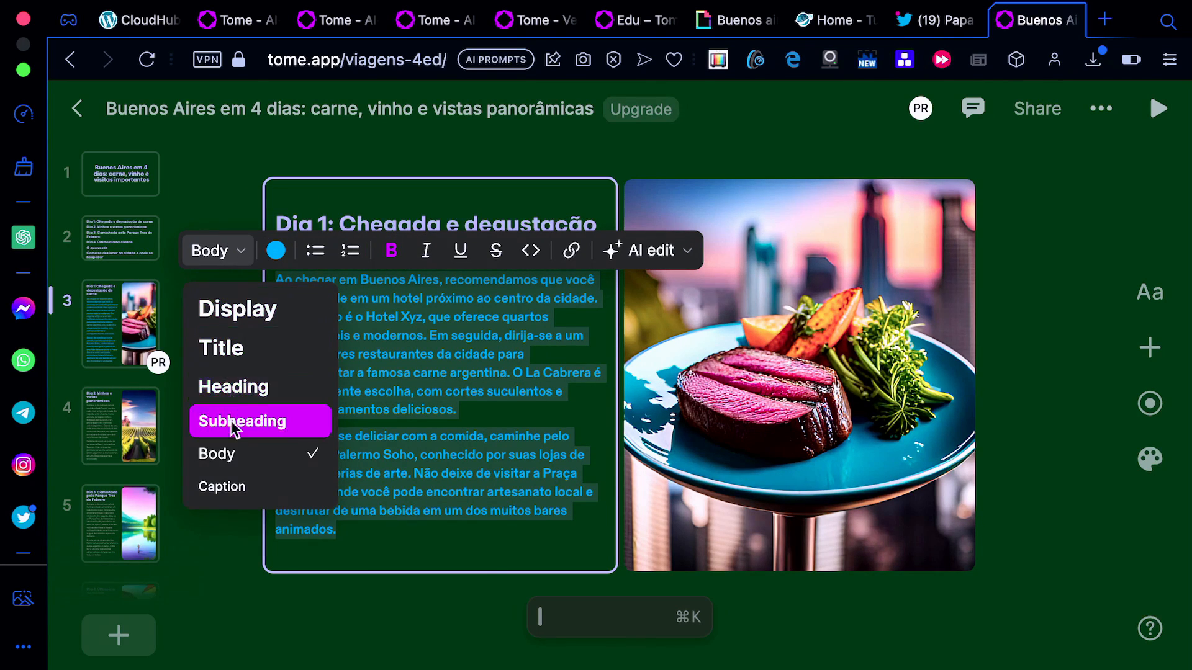
pyautogui.click(278, 420)
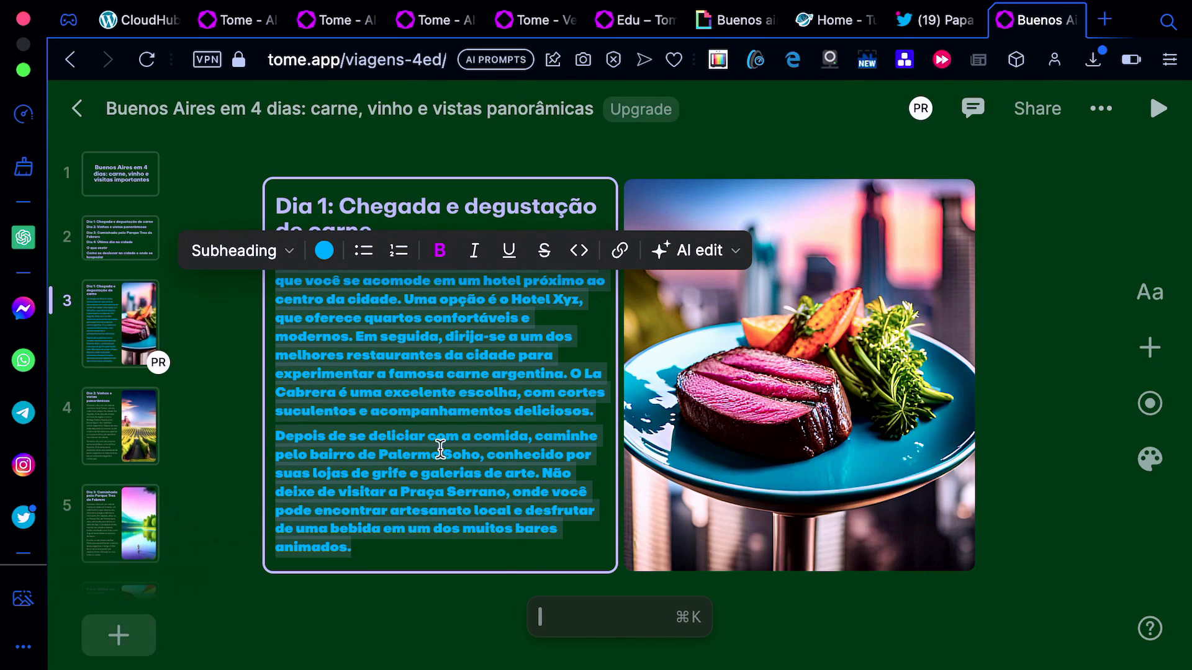
pyautogui.click(440, 251)
pyautogui.click(483, 590)
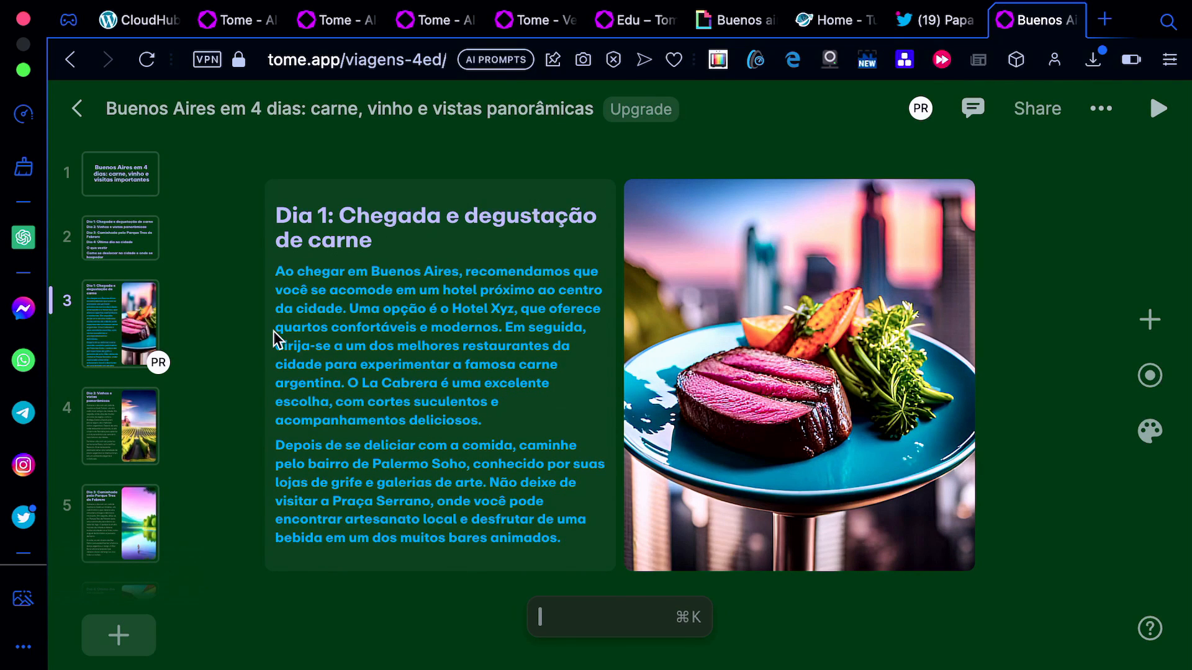
# - Look through the remaining pages from Dia 2 to the final page on getting around and lodging
pyautogui.click(124, 426)
pyautogui.click(130, 521)
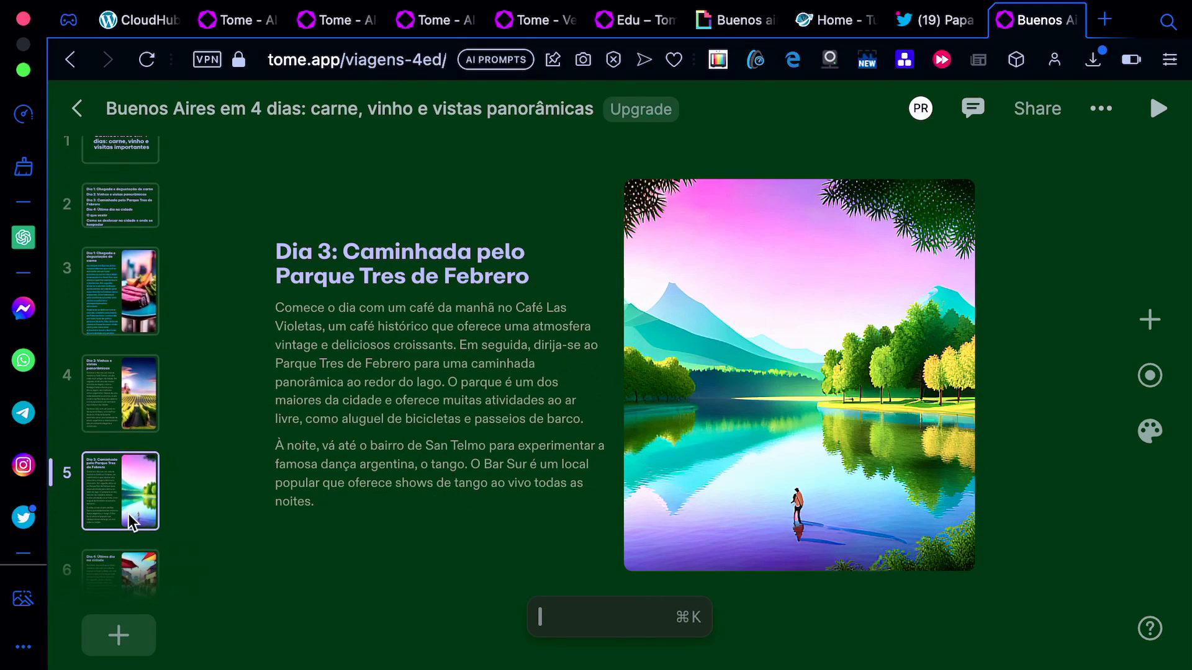
pyautogui.scroll(-3, 128, 513)
pyautogui.click(124, 391)
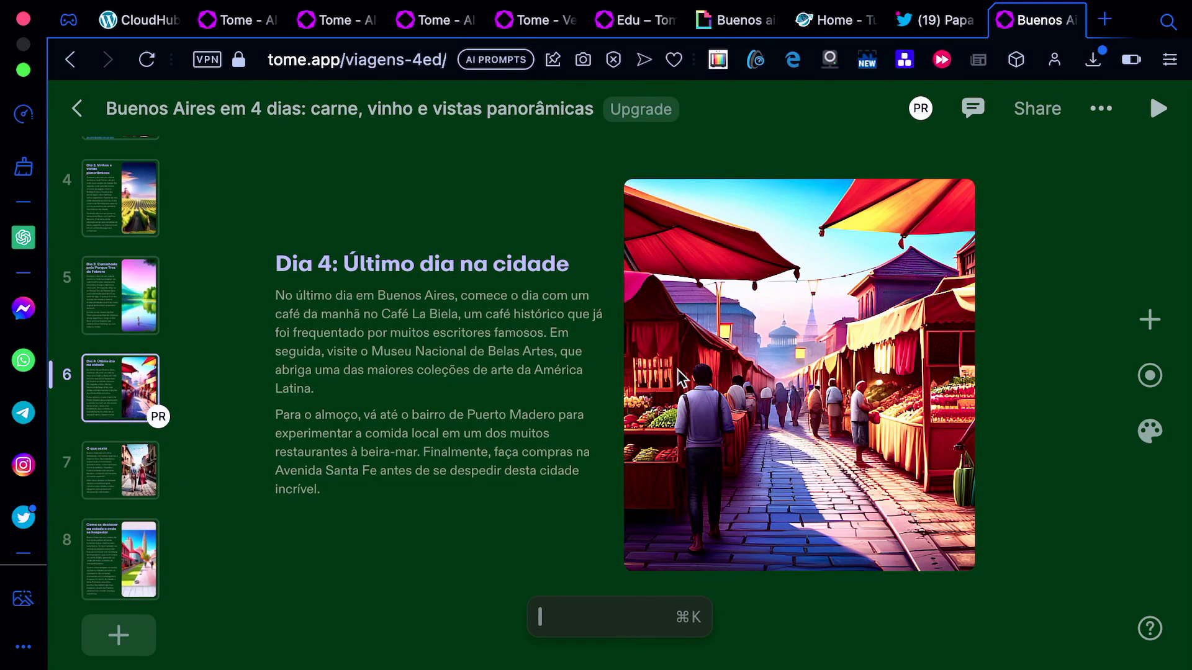
pyautogui.click(154, 463)
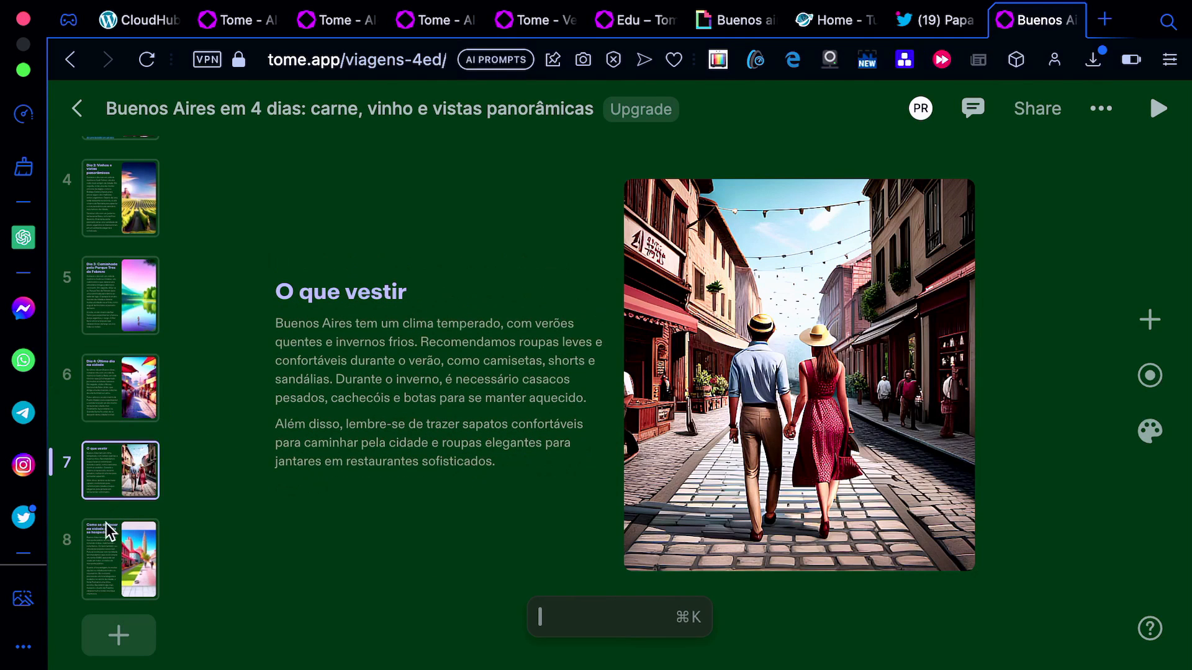
pyautogui.click(116, 556)
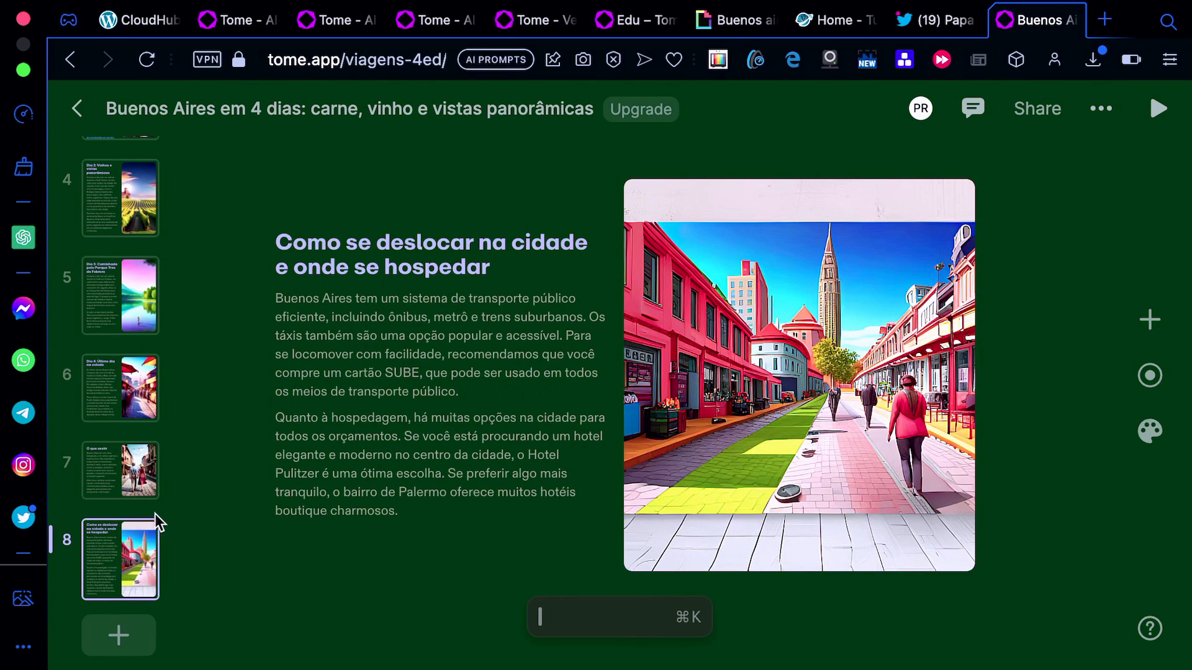
pyautogui.click(120, 455)
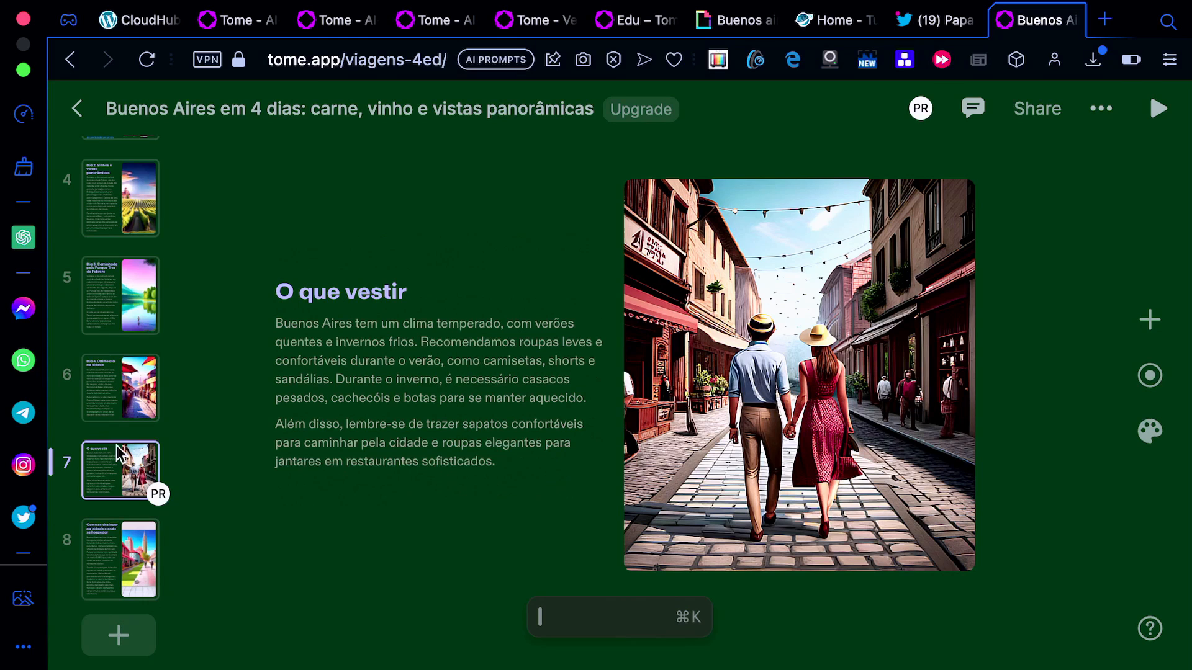
pyautogui.click(117, 578)
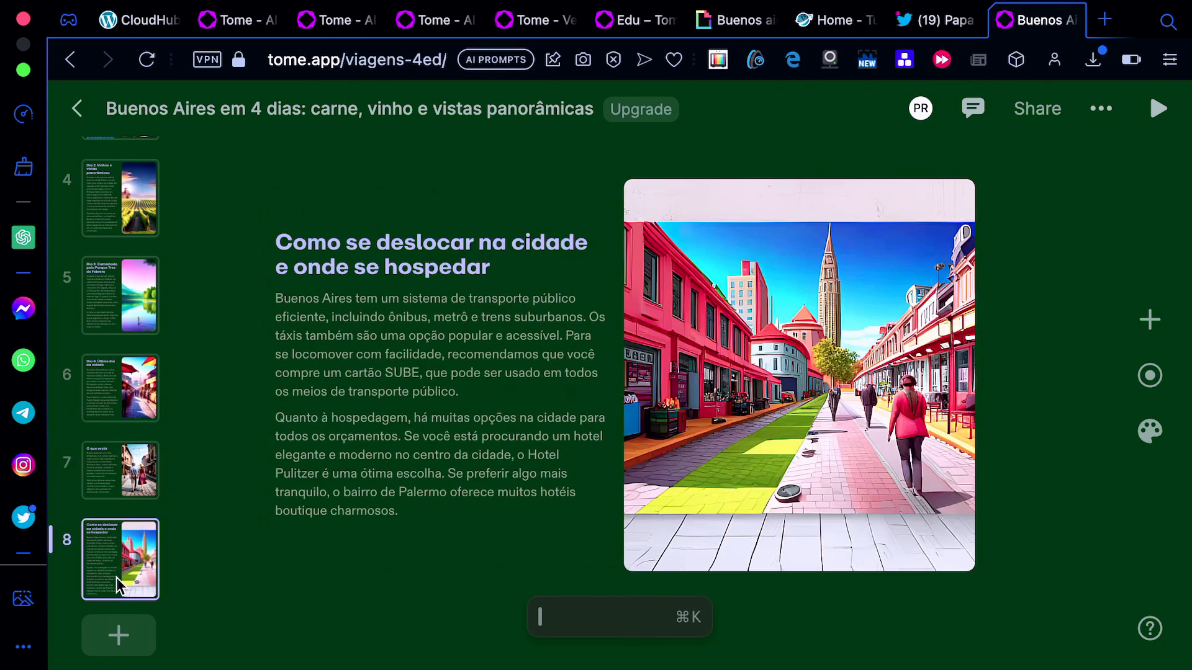
# - Add a Text & Media page at the end with the heading "Quem sou eu" and the presenter's name as body text
pyautogui.click(119, 636)
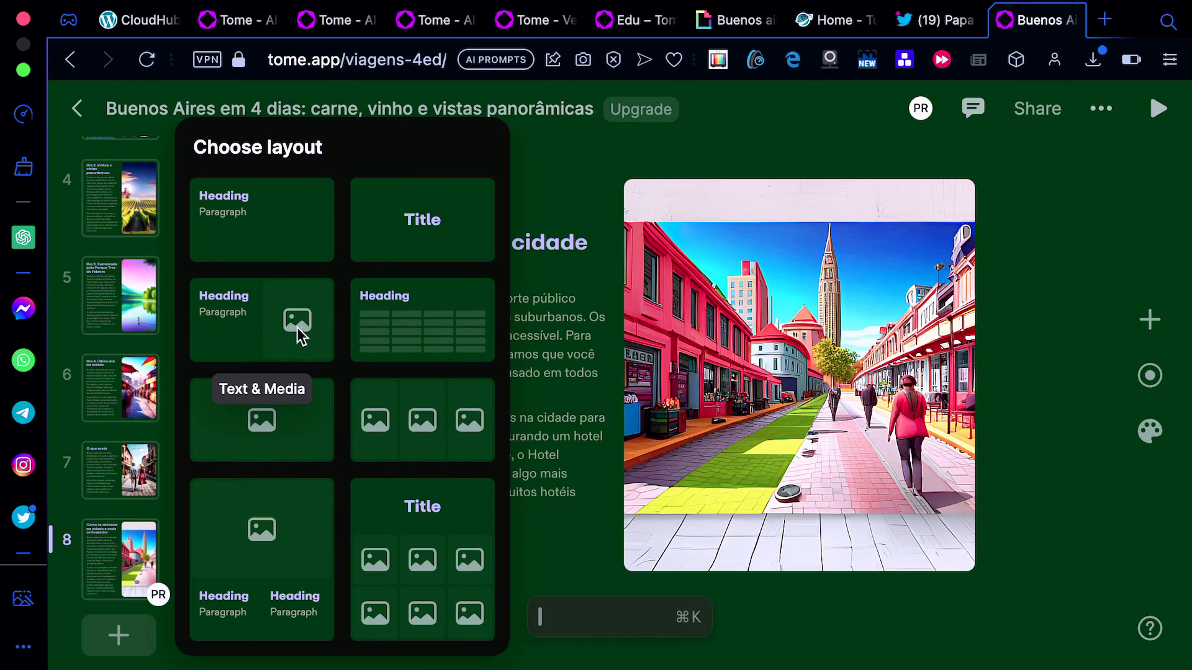
pyautogui.click(231, 320)
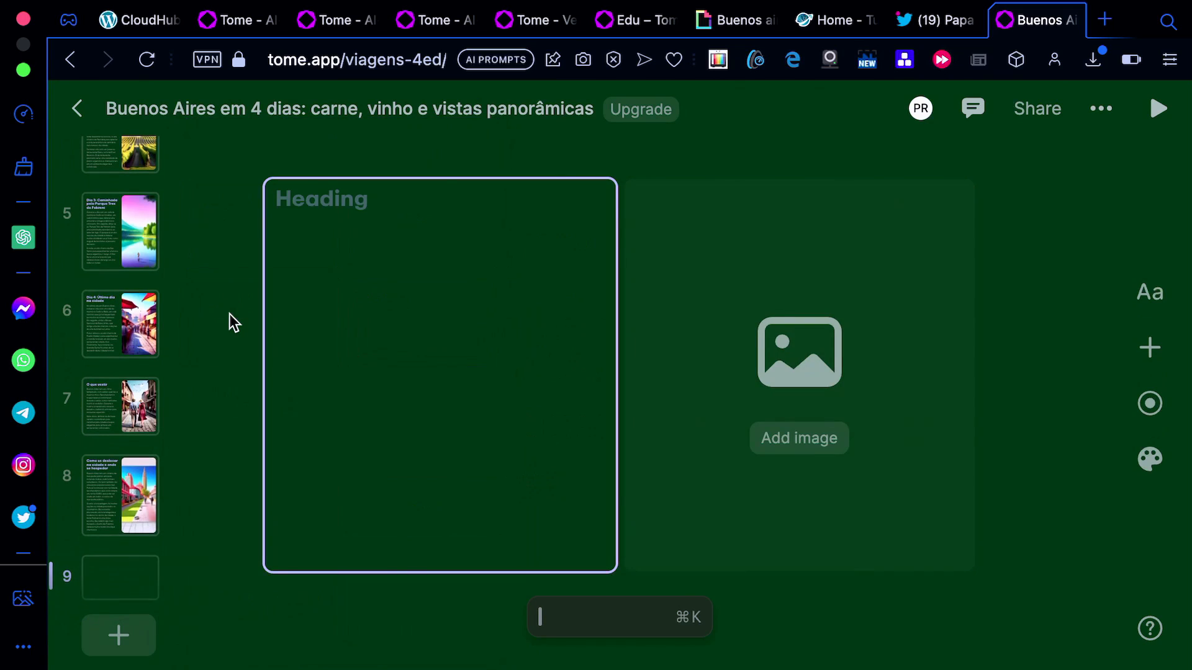
pyautogui.click(369, 202)
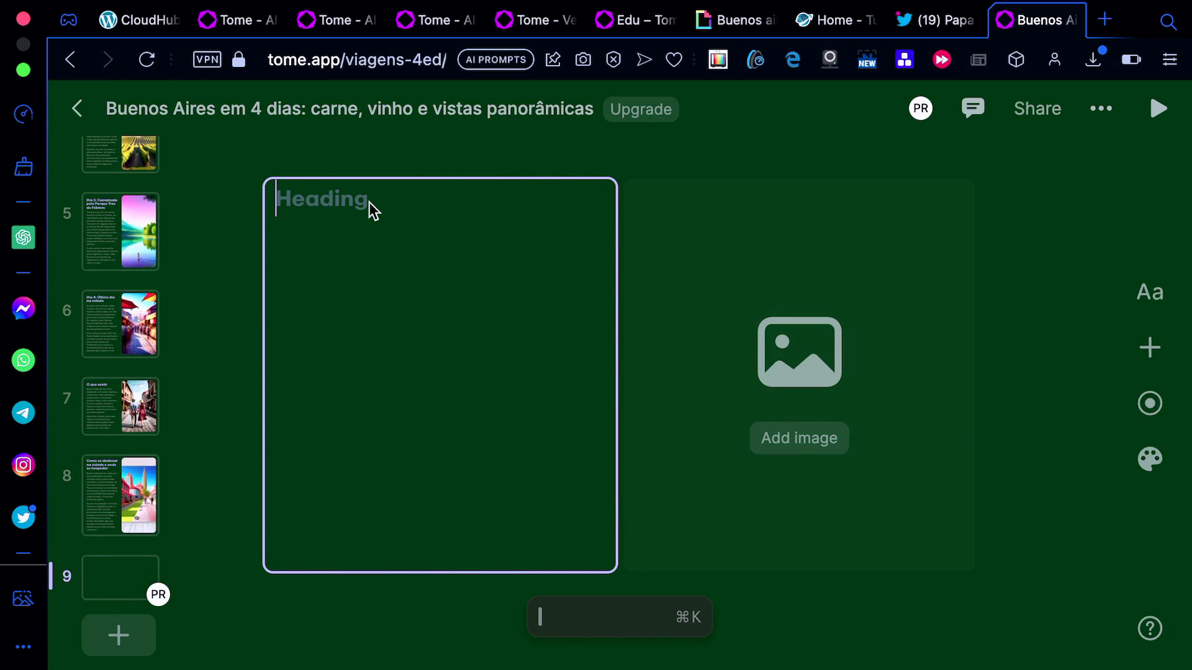
pyautogui.write('Quem sou eu')
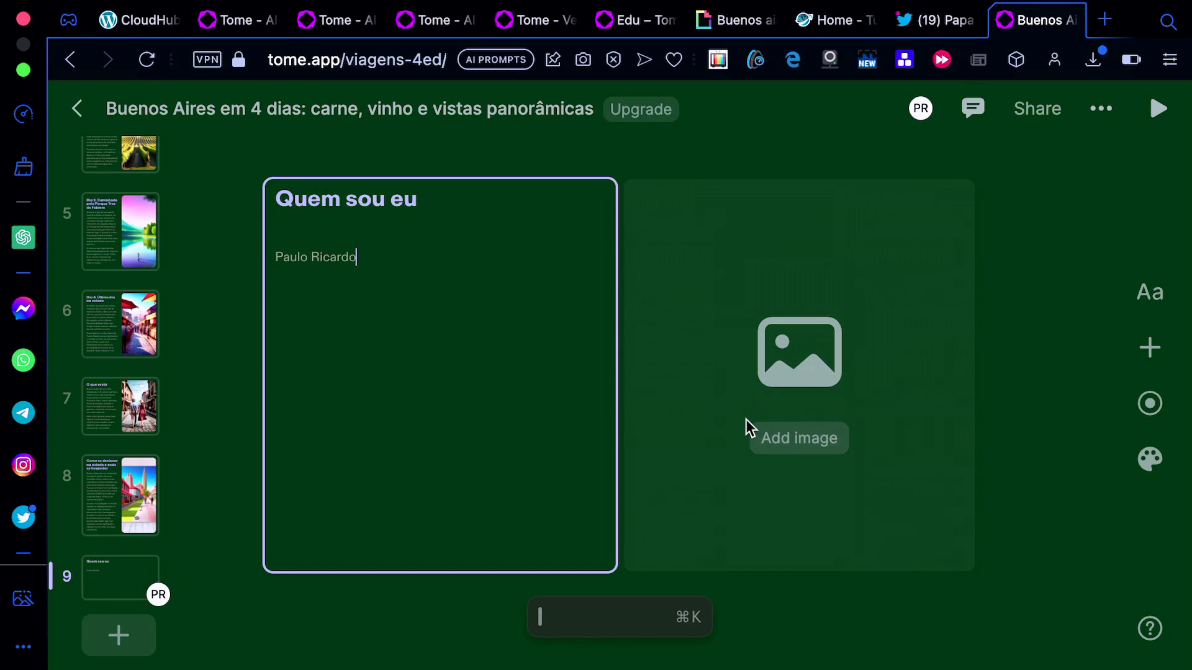
# - Generate images for the "Quem sou eu" page with the prompt "Homem maduro, com cabelos castanhos, olhando para frente no centro da cidade de Buenos Aires"
pyautogui.click(799, 439)
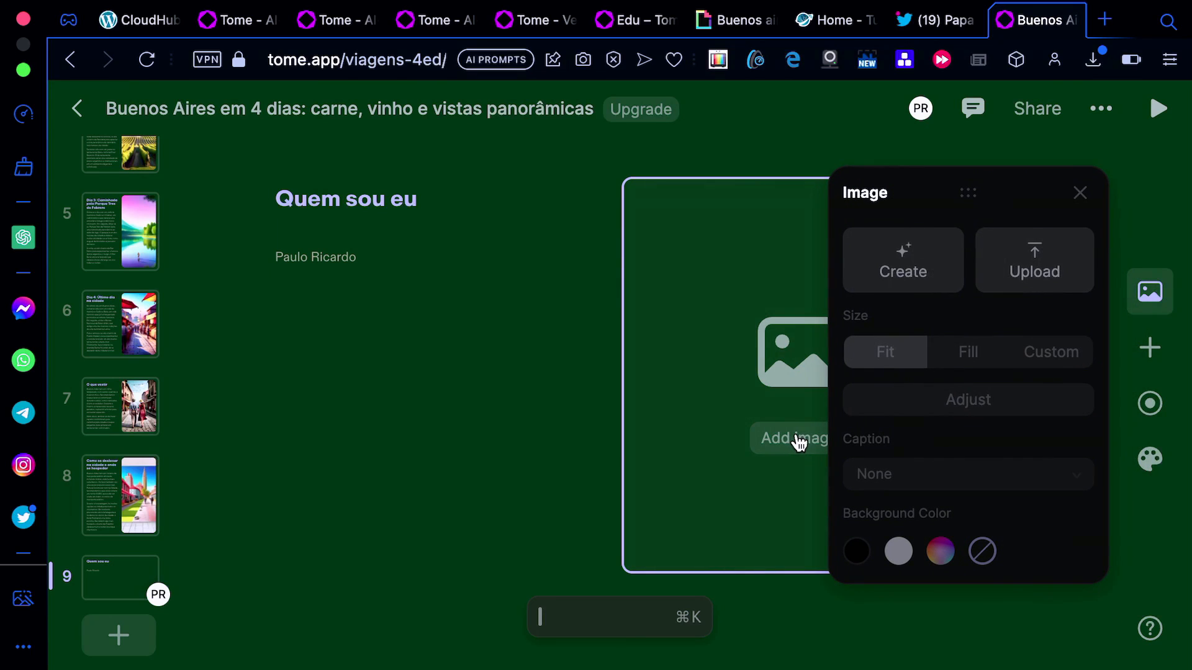
pyautogui.click(906, 278)
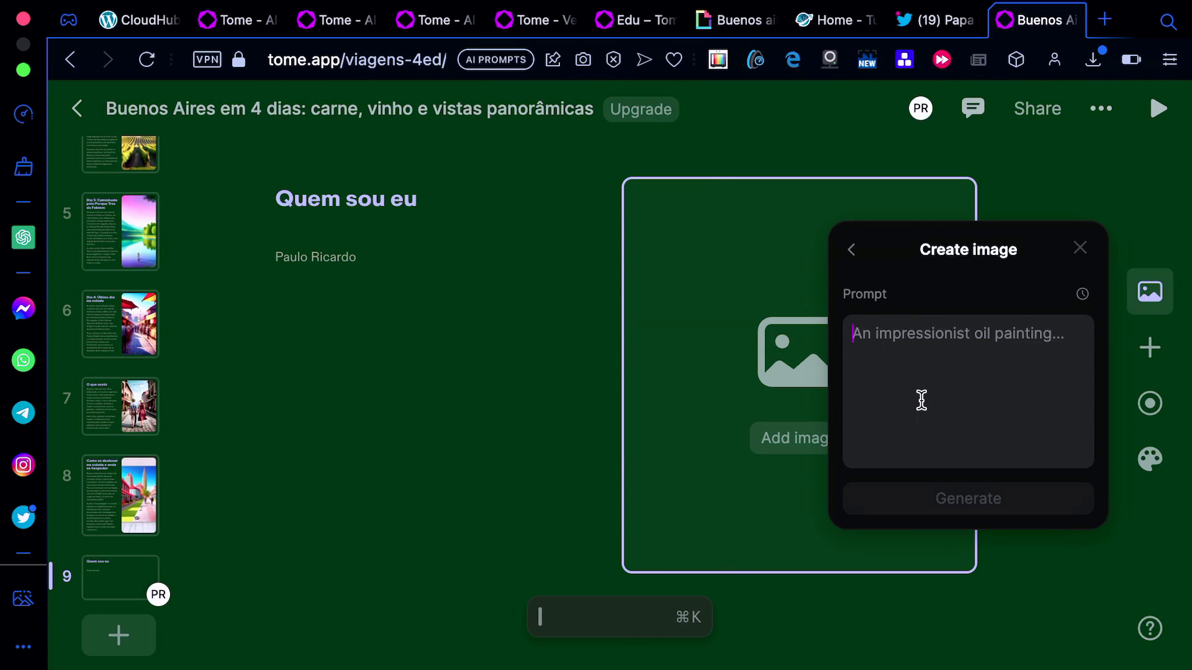
pyautogui.write('H')
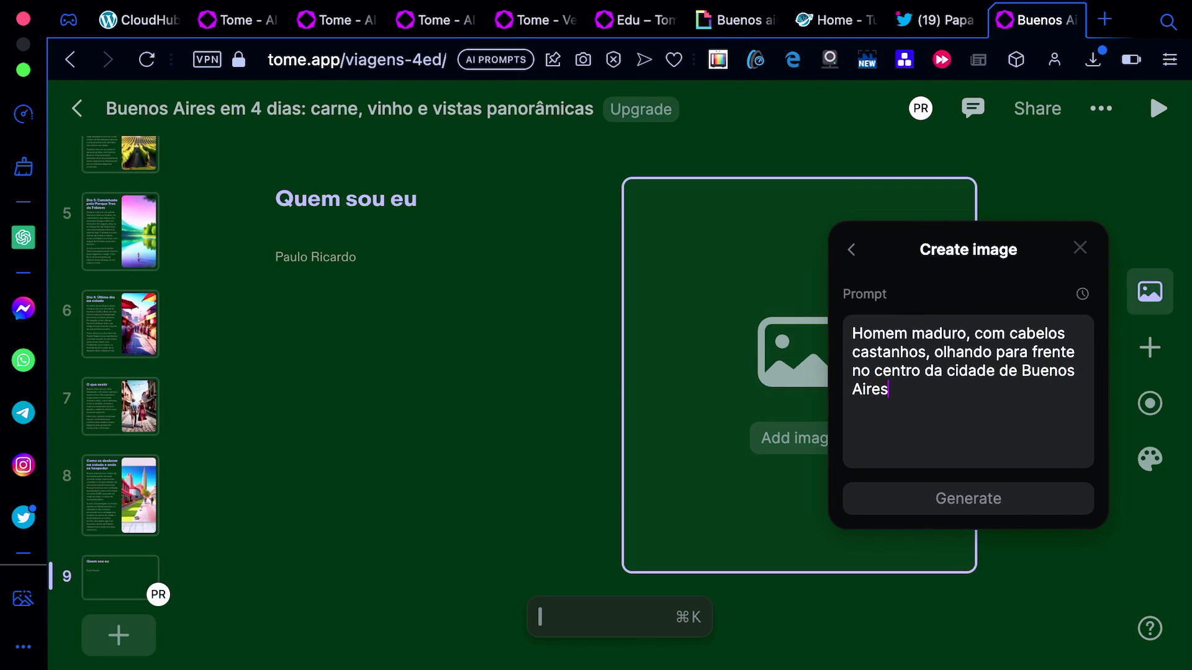
pyautogui.click(975, 509)
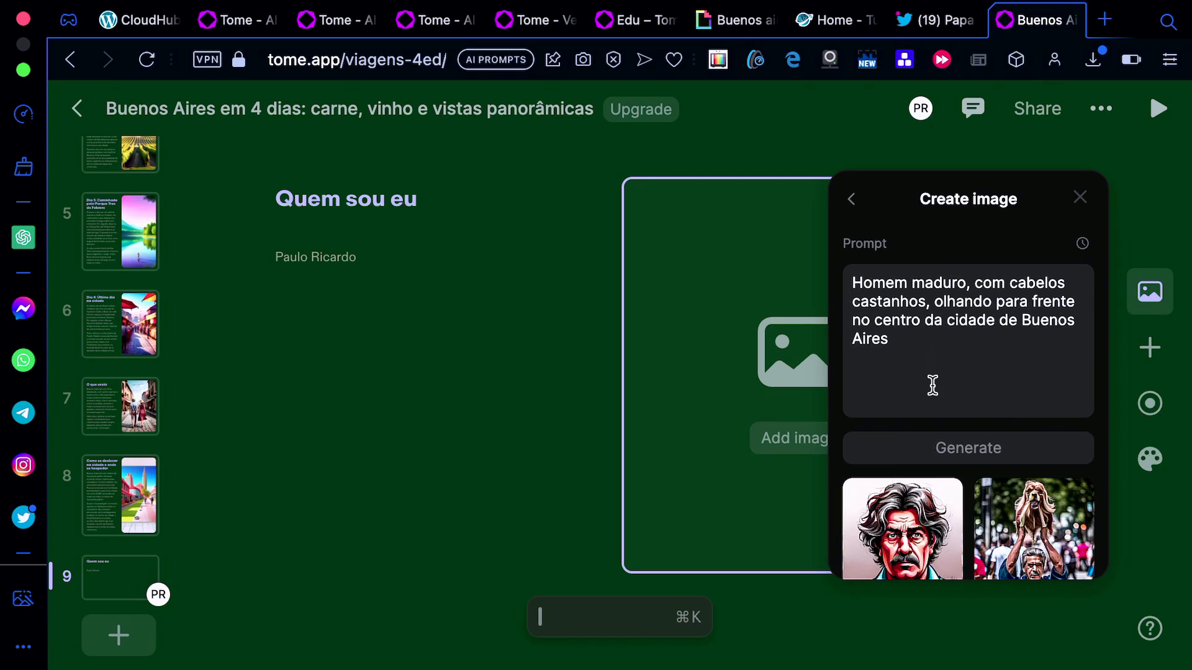
pyautogui.scroll(-2, 932, 385)
pyautogui.scroll(-2, 933, 383)
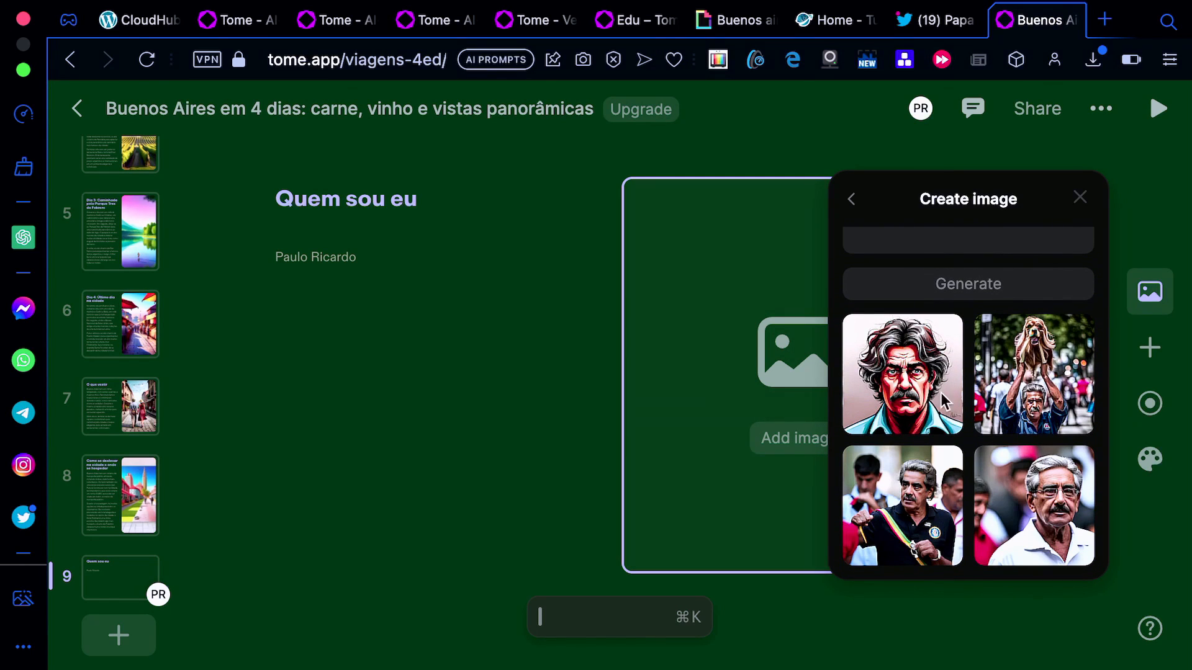
# - Try the generated portraits on the "Quem sou eu" page and keep the image of the man holding up a dog
pyautogui.click(1008, 491)
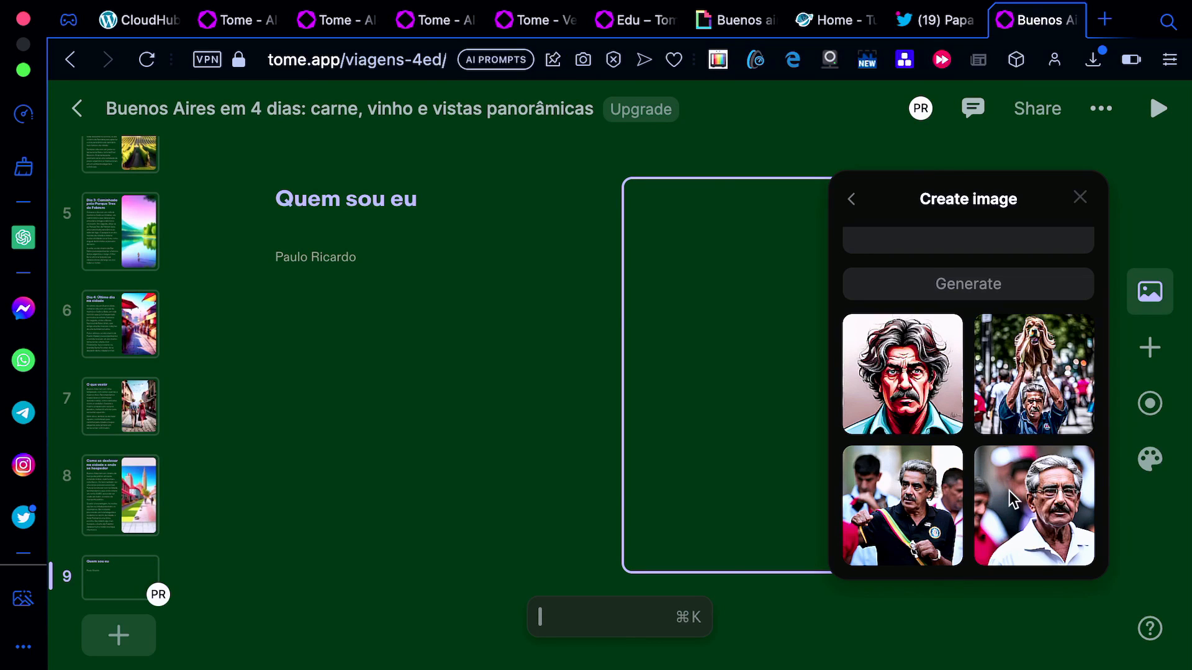
pyautogui.click(1026, 381)
pyautogui.moveTo(960, 200); pyautogui.dragTo(425, 194)
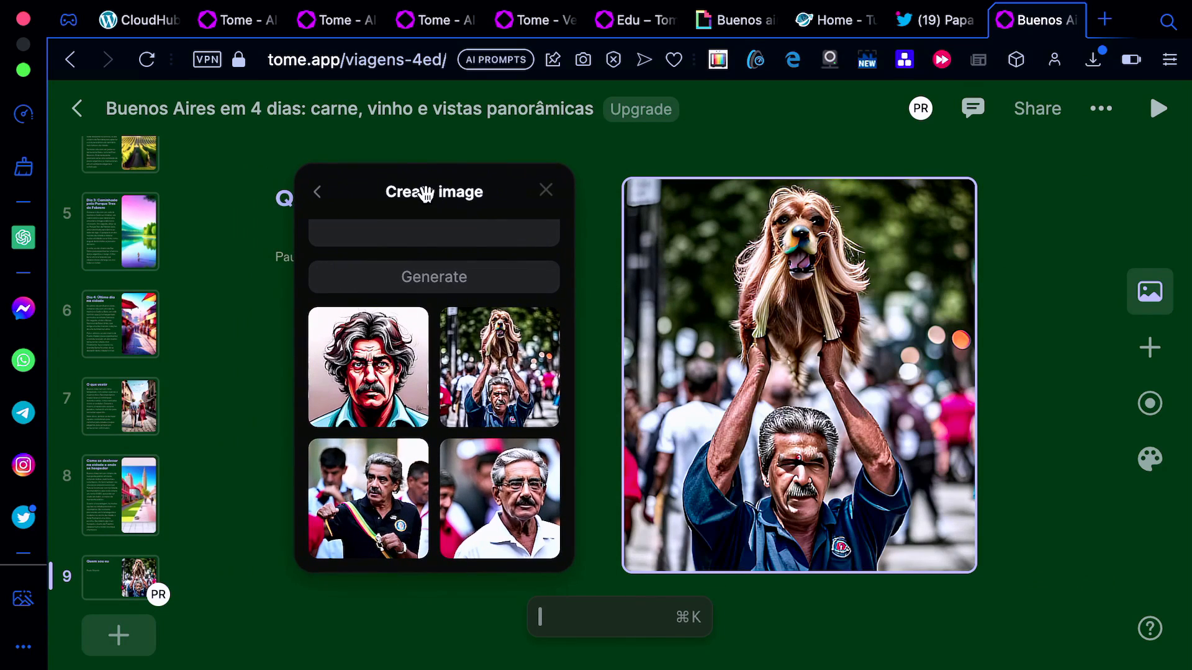
pyautogui.click(375, 398)
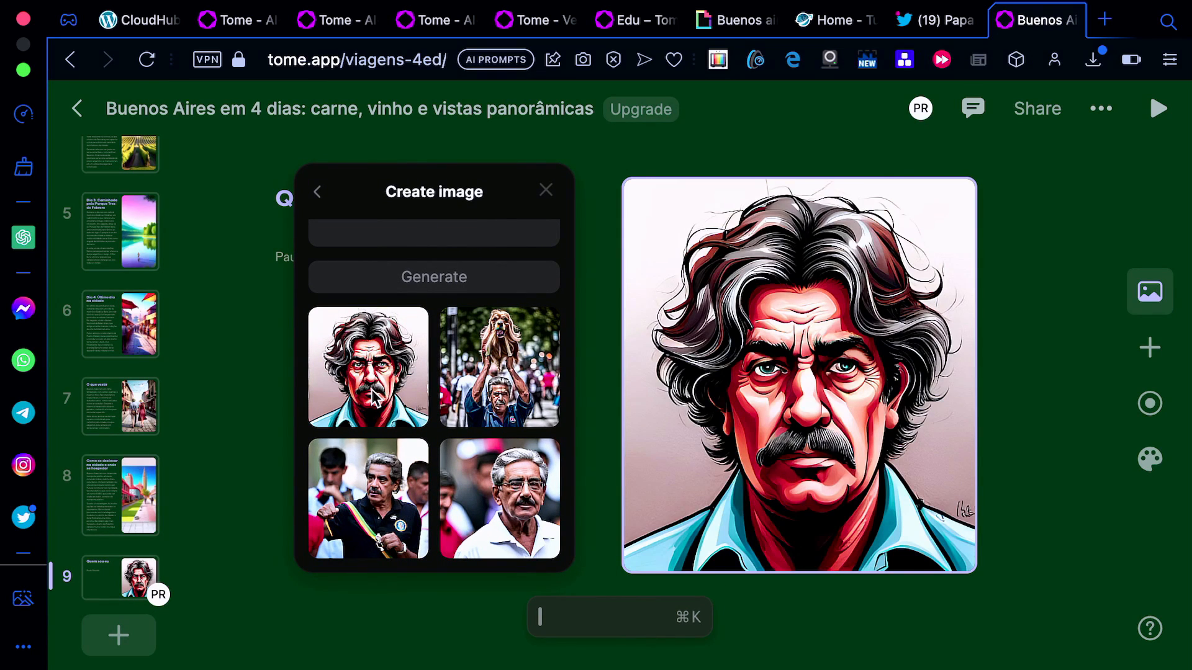
pyautogui.click(518, 390)
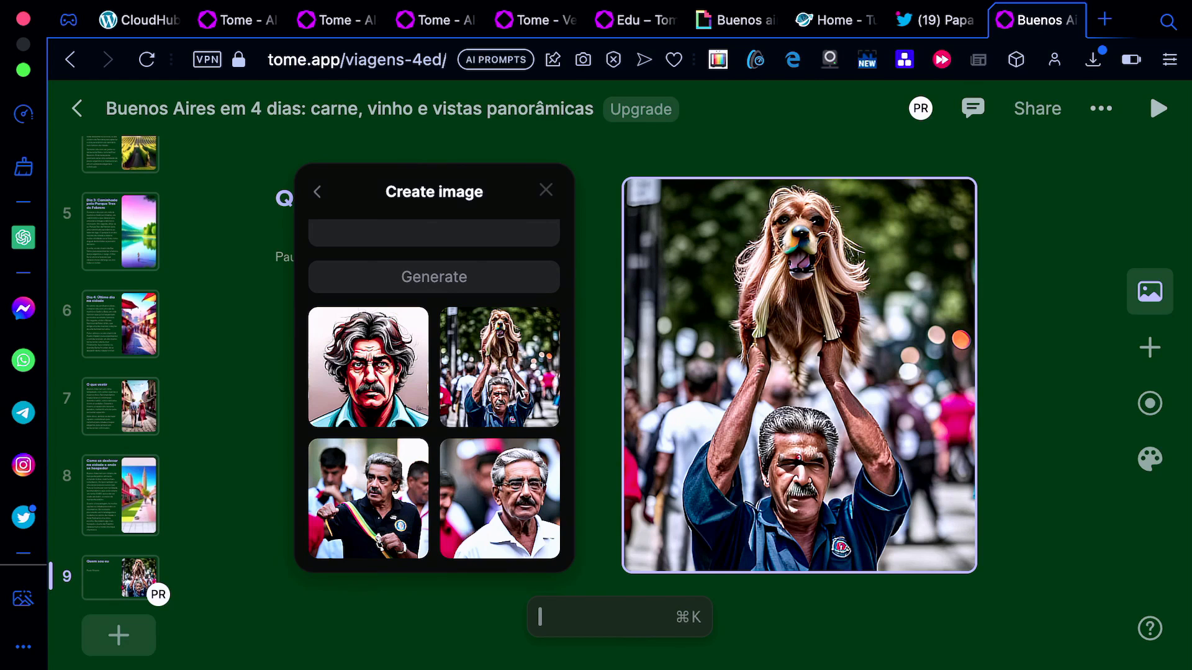
pyautogui.click(545, 190)
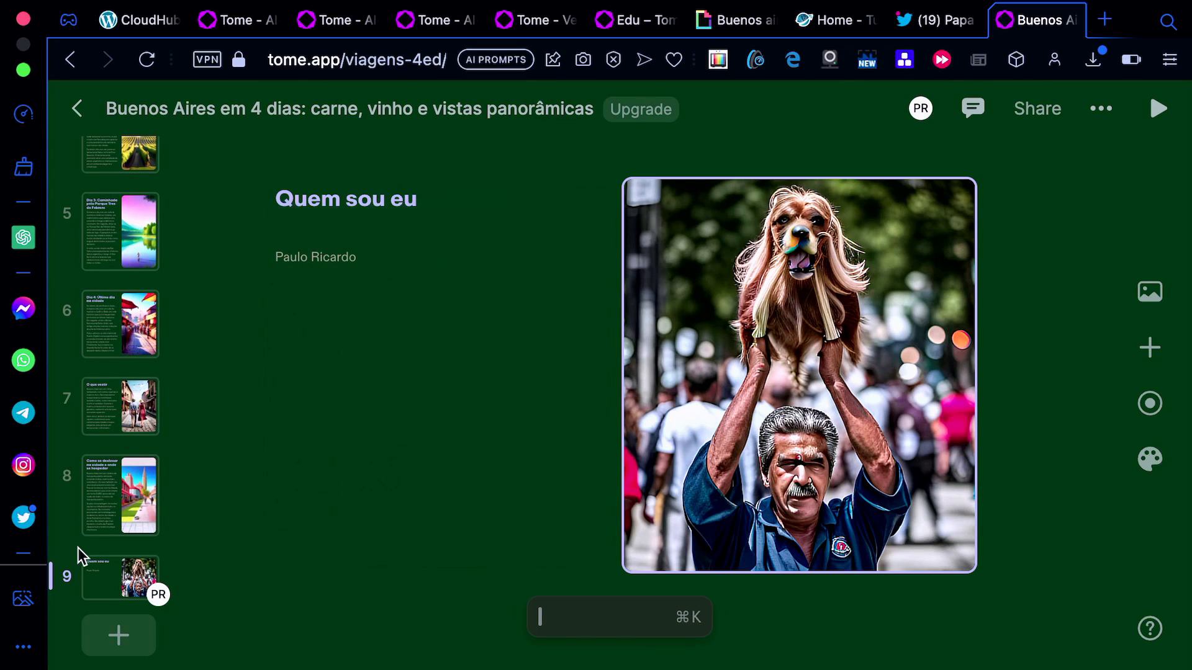
# - Add a page with the Title layout at the end and place a Giphy tile beside its title
pyautogui.click(118, 636)
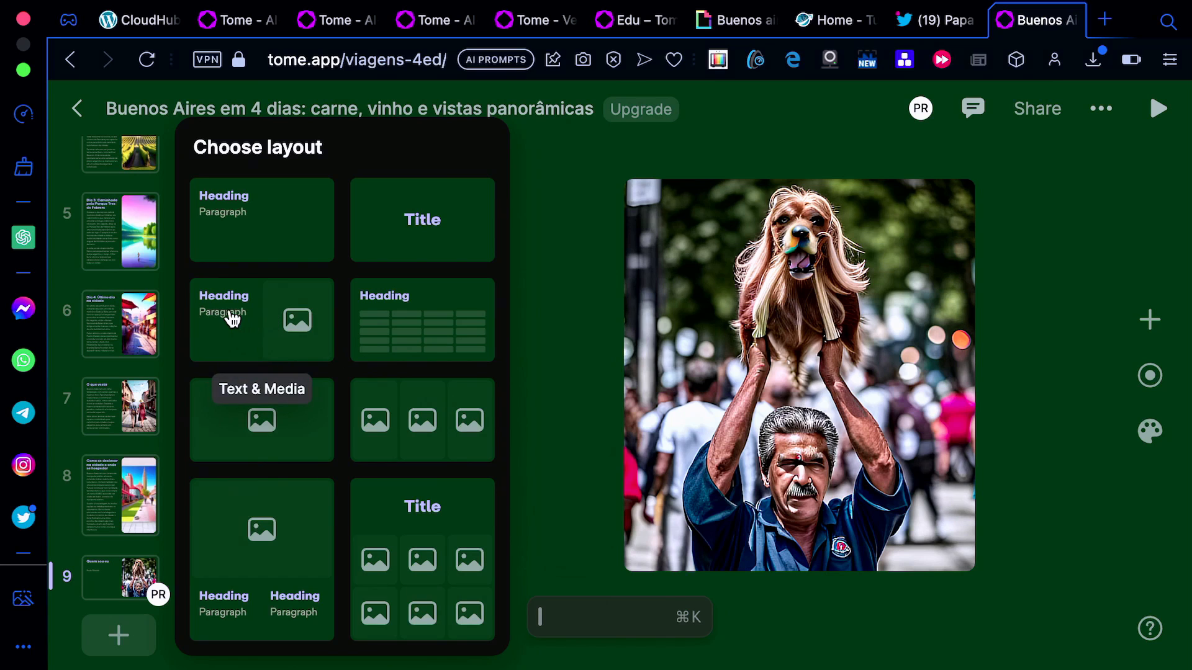
pyautogui.click(405, 235)
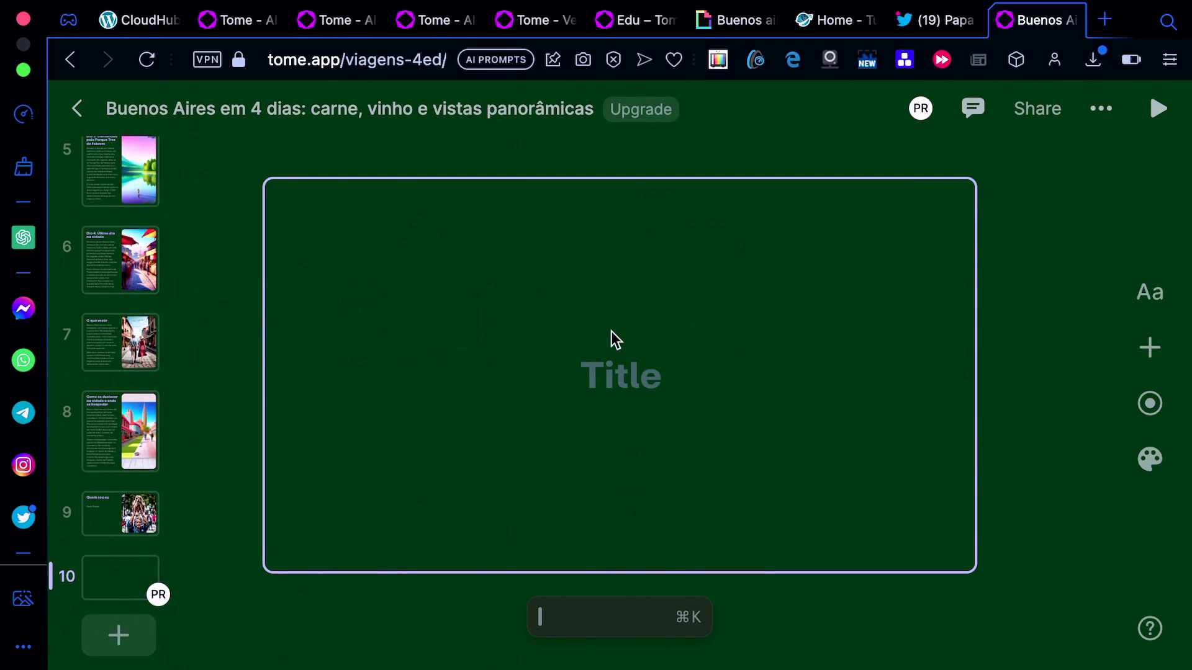
pyautogui.click(1149, 347)
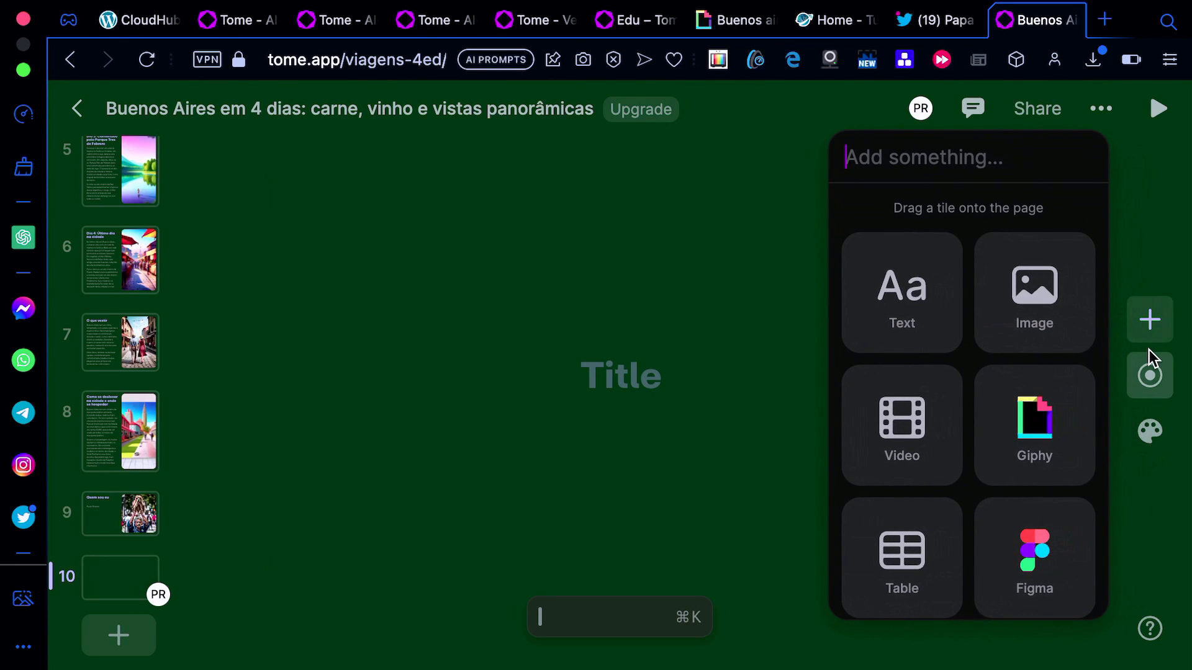
pyautogui.click(1032, 431)
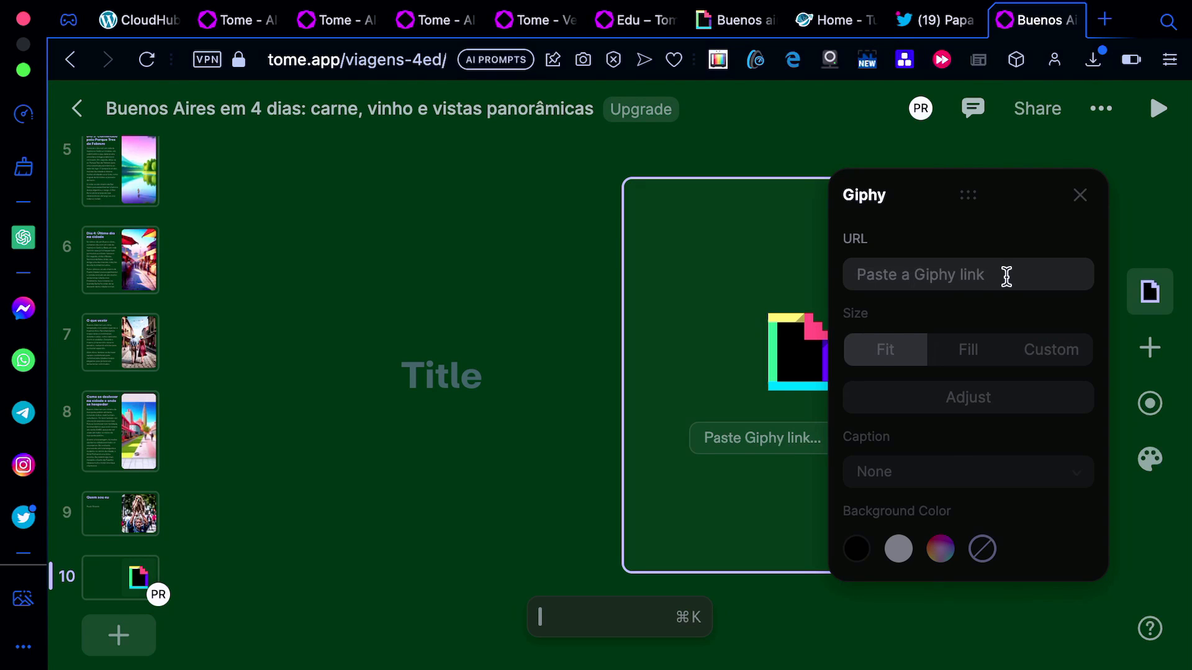
# - Switch to GIPHY and search for "buenos aires passeio"
pyautogui.click(726, 28)
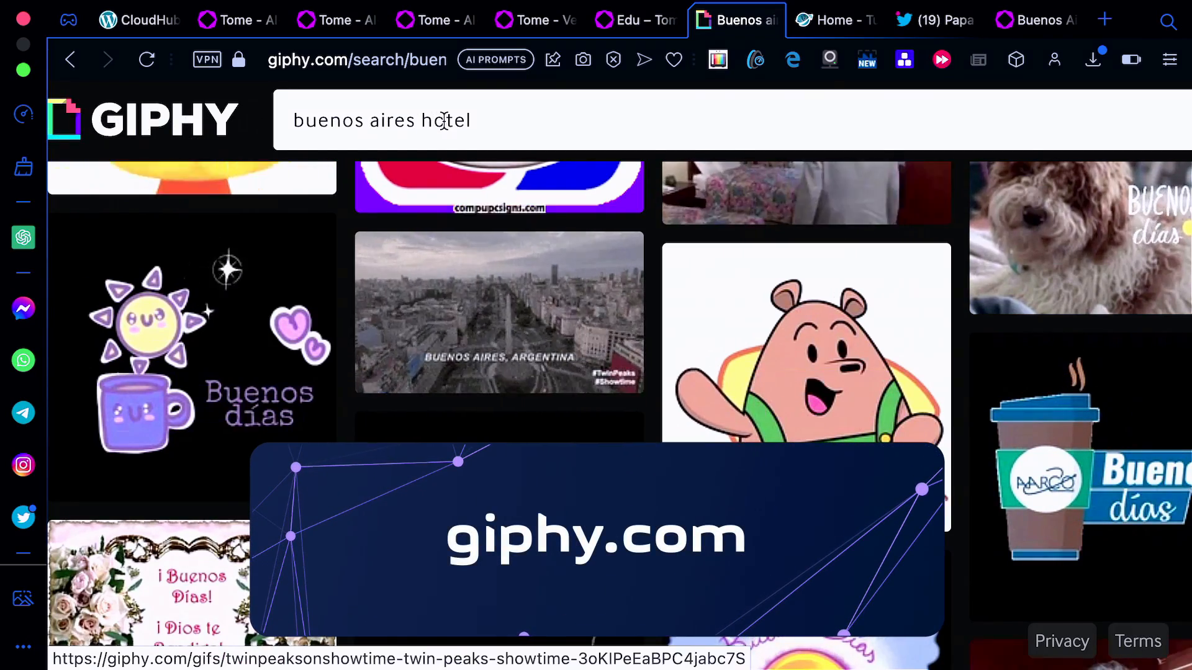
pyautogui.click(501, 117)
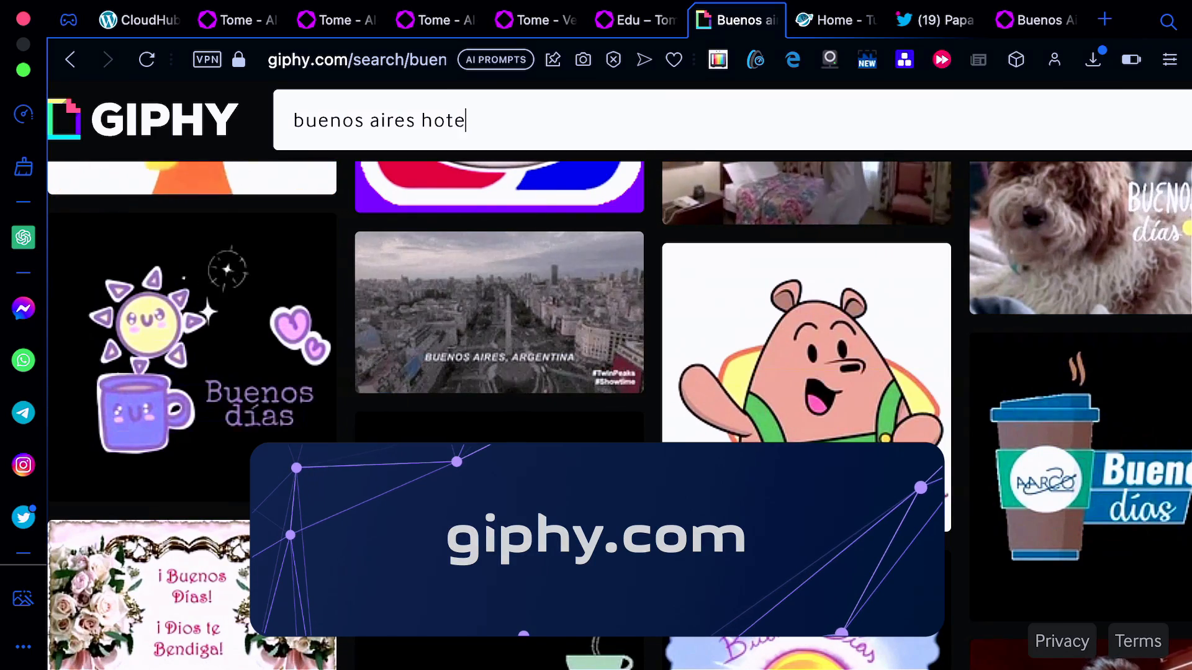
pyautogui.press('BackSpace')
pyautogui.press('BackSpace')
pyautogui.press('BackSpace')
pyautogui.press('BackSpace')
pyautogui.press('BackSpace')
pyautogui.write('passeio')
pyautogui.press('Return')
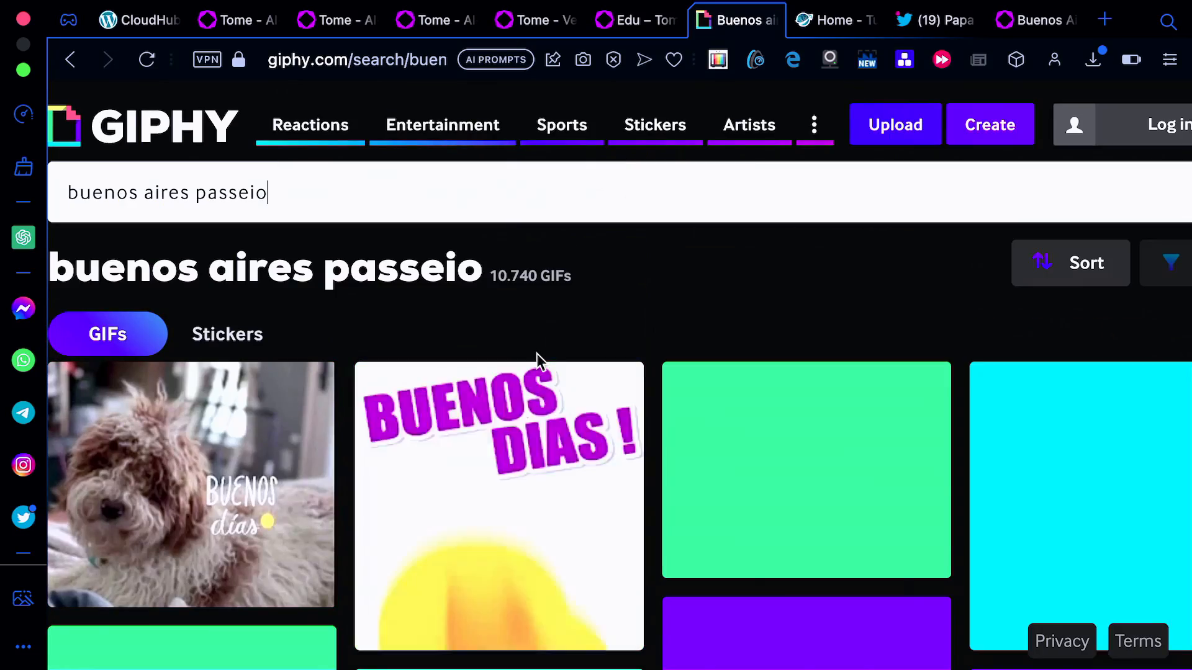
# - Browse the GIF results and copy the link of the Twin Peaks aerial view captioned "Buenos Aires, Argentina"
pyautogui.scroll(-10, 537, 357)
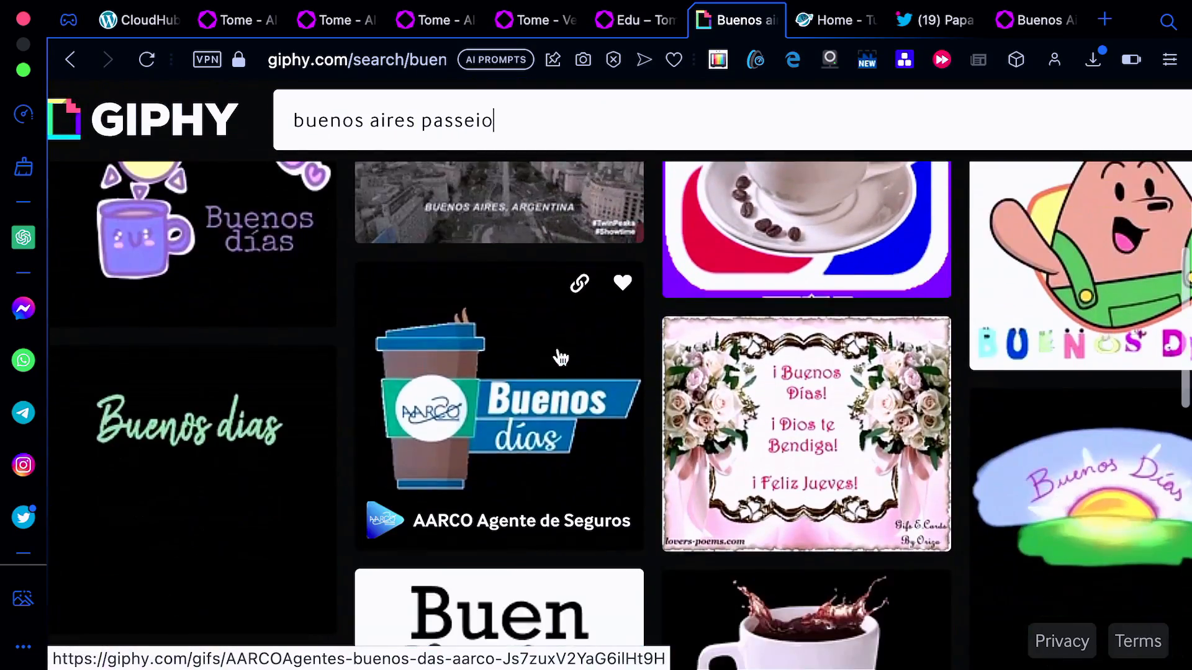
pyautogui.scroll(-10, 556, 353)
pyautogui.scroll(1, 552, 353)
pyautogui.scroll(-5, 552, 354)
pyautogui.scroll(7, 552, 353)
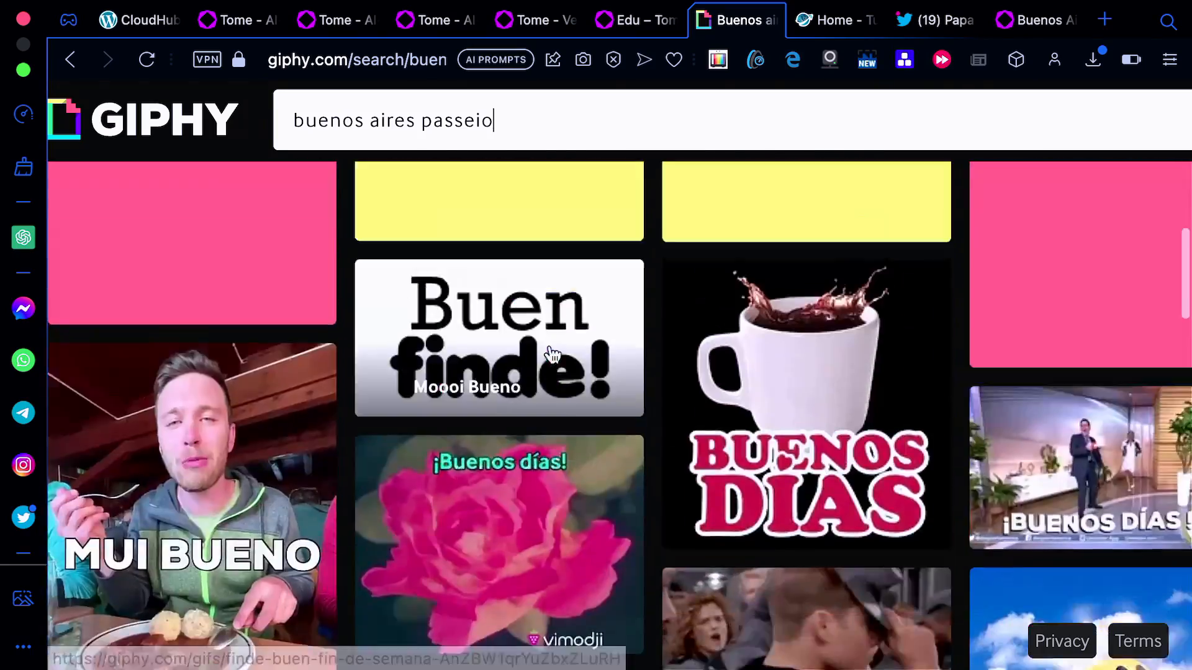
pyautogui.scroll(5, 553, 354)
pyautogui.scroll(-3, 554, 357)
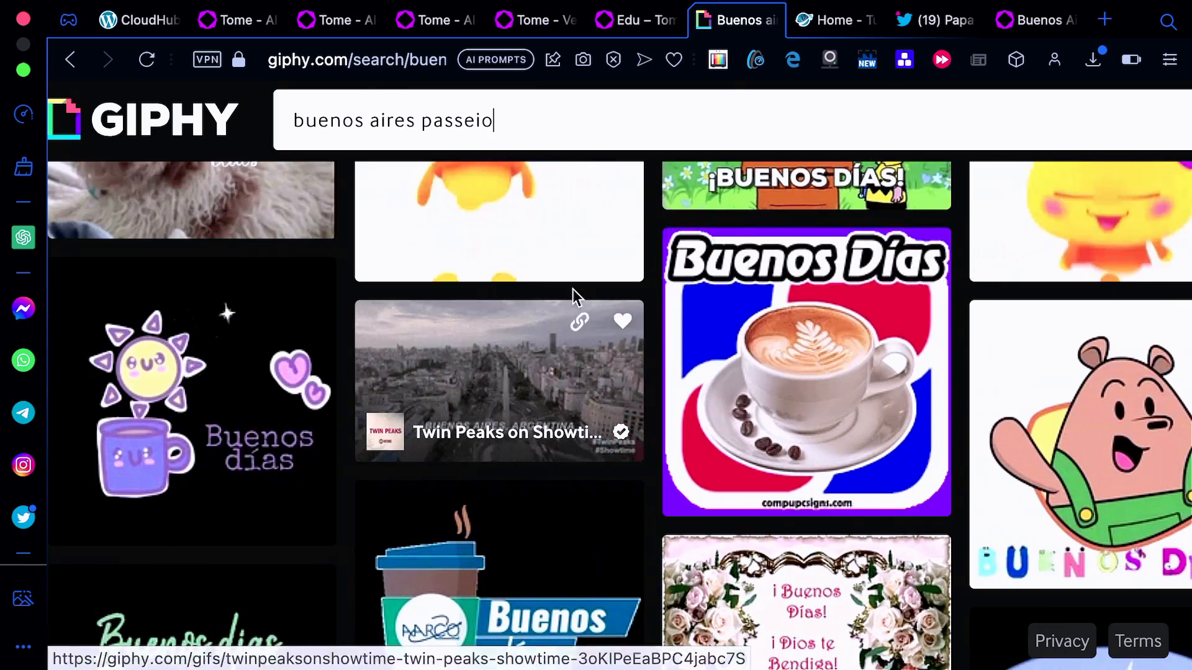
pyautogui.click(580, 322)
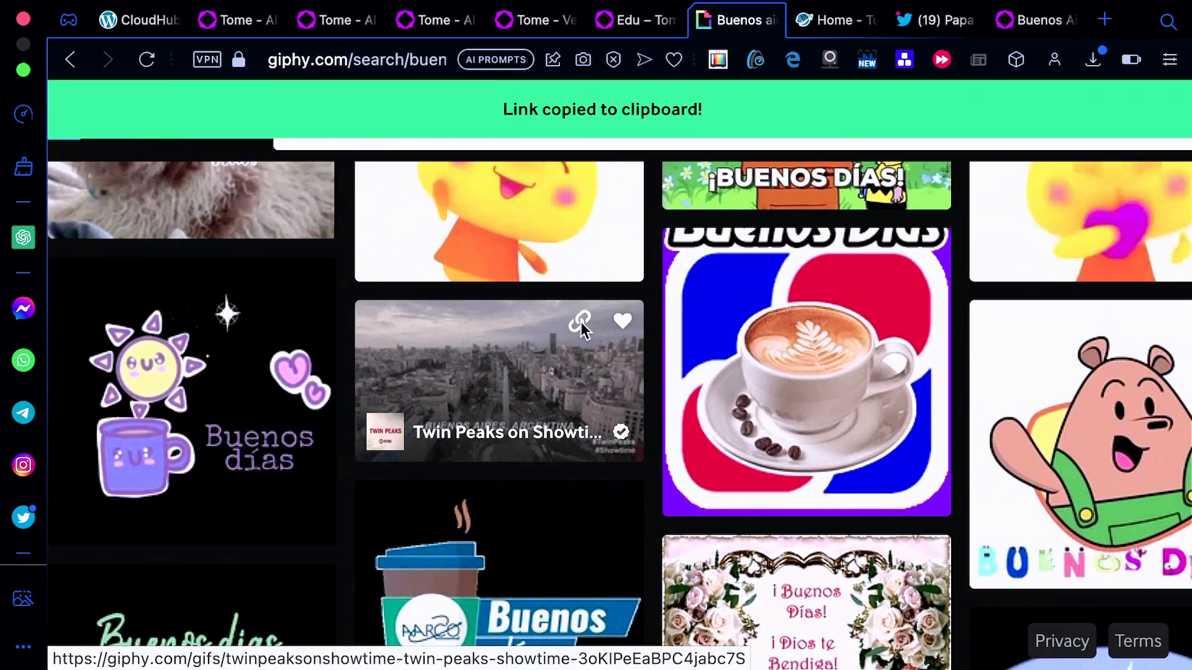
# - Return to the Tome presentation, paste the copied link into the page's Giphy tile and set its size to Fit
pyautogui.click(1029, 30)
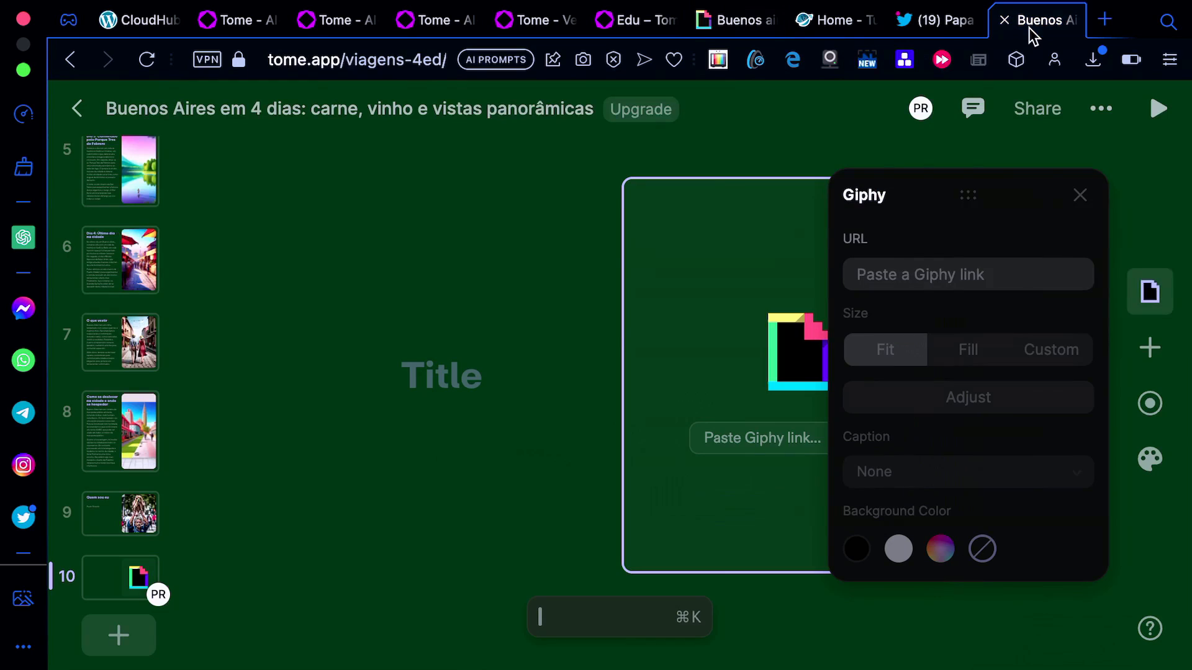
pyautogui.click(878, 278)
pyautogui.press('super+v')
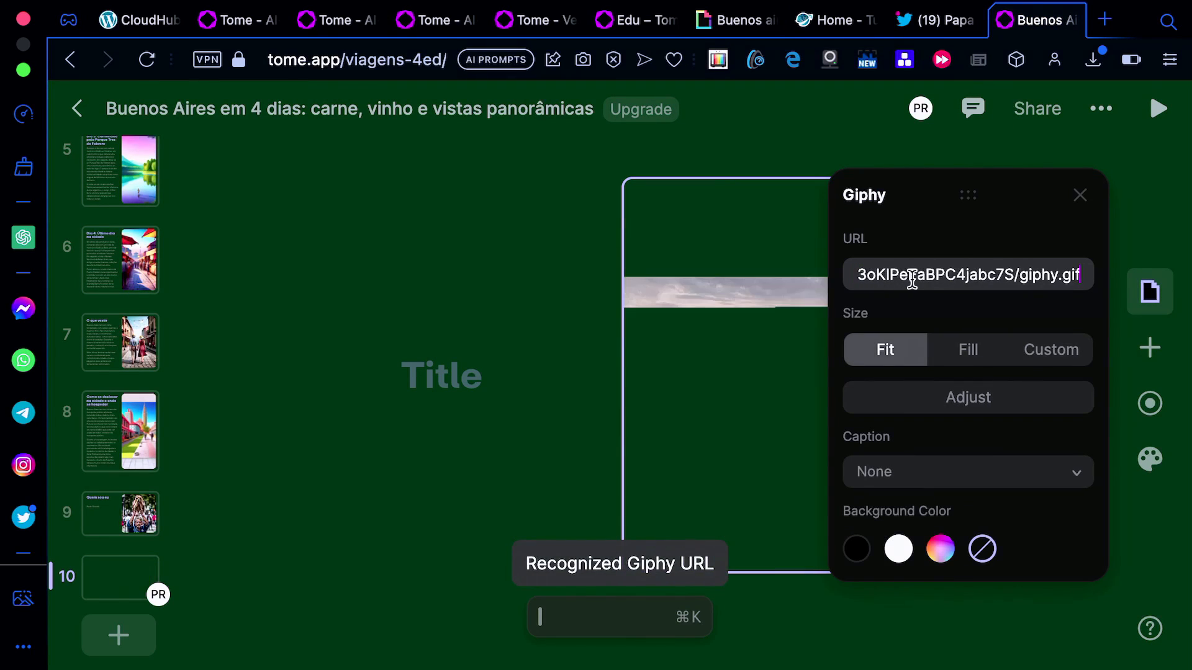
pyautogui.click(966, 351)
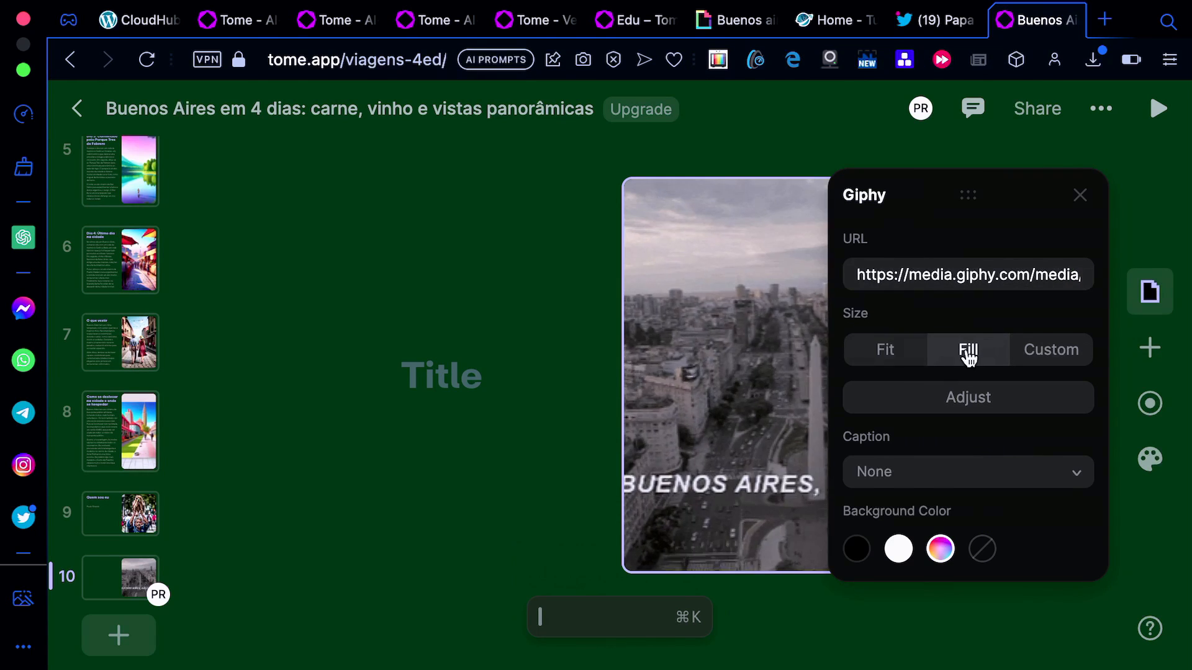
pyautogui.click(884, 352)
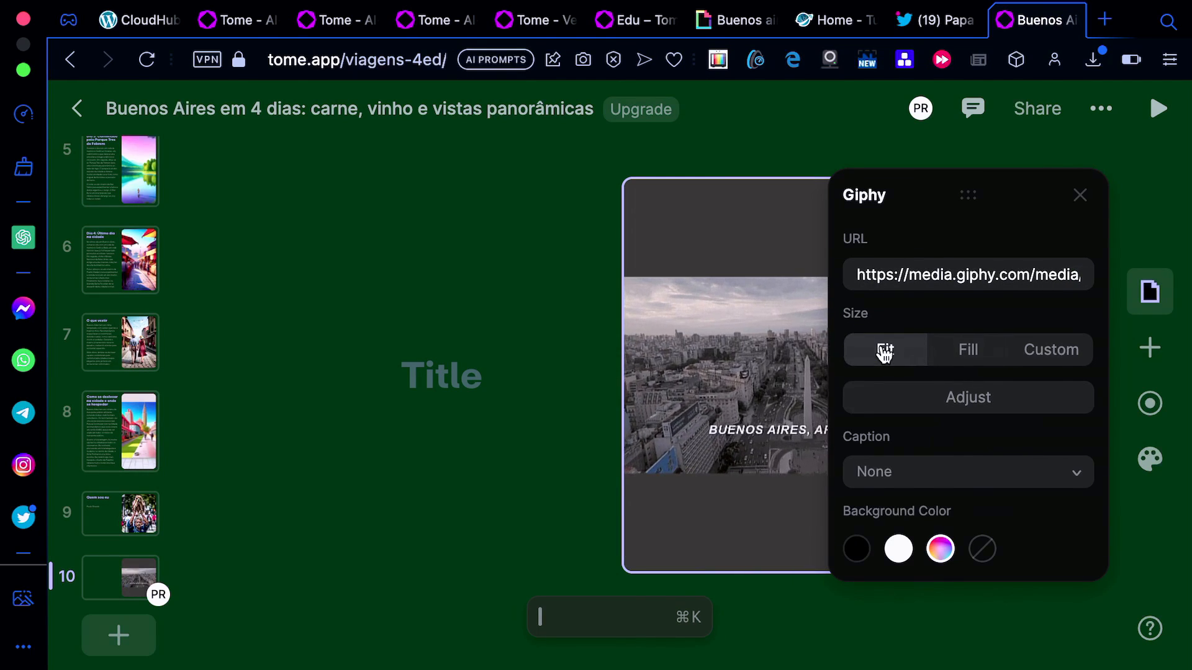
# - Enlarge and reposition the GIF within its tile, and widen the tile to about two thirds of the page
pyautogui.click(987, 397)
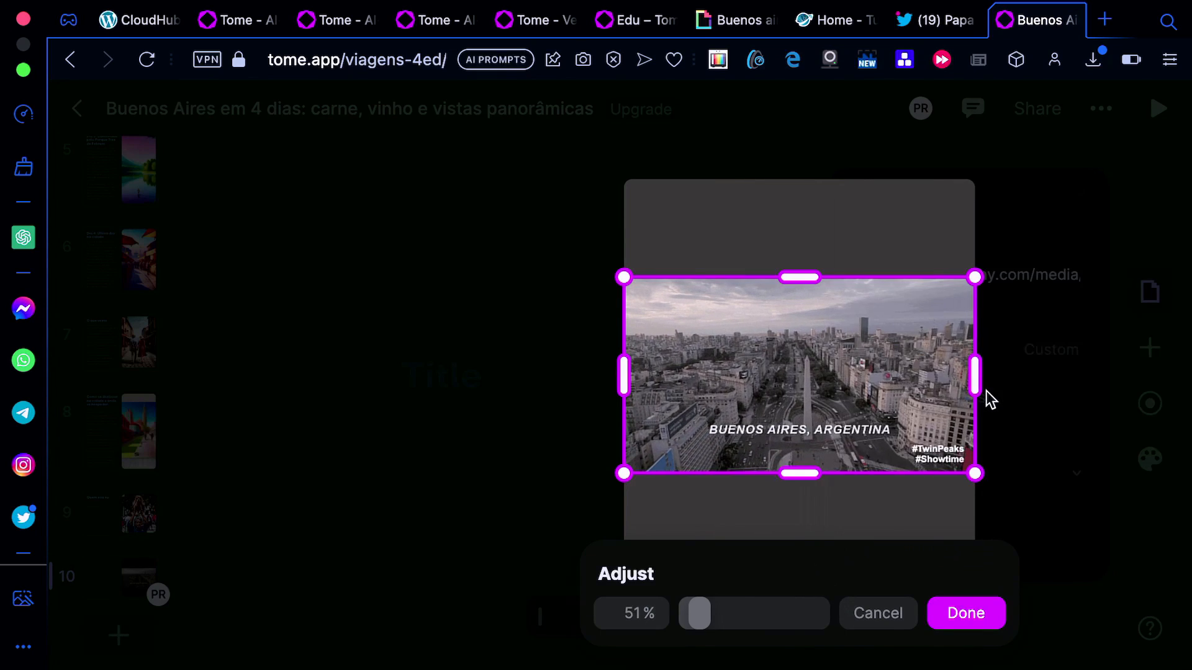
pyautogui.moveTo(810, 477); pyautogui.dragTo(816, 548)
pyautogui.moveTo(831, 412); pyautogui.dragTo(779, 407)
pyautogui.click(630, 236)
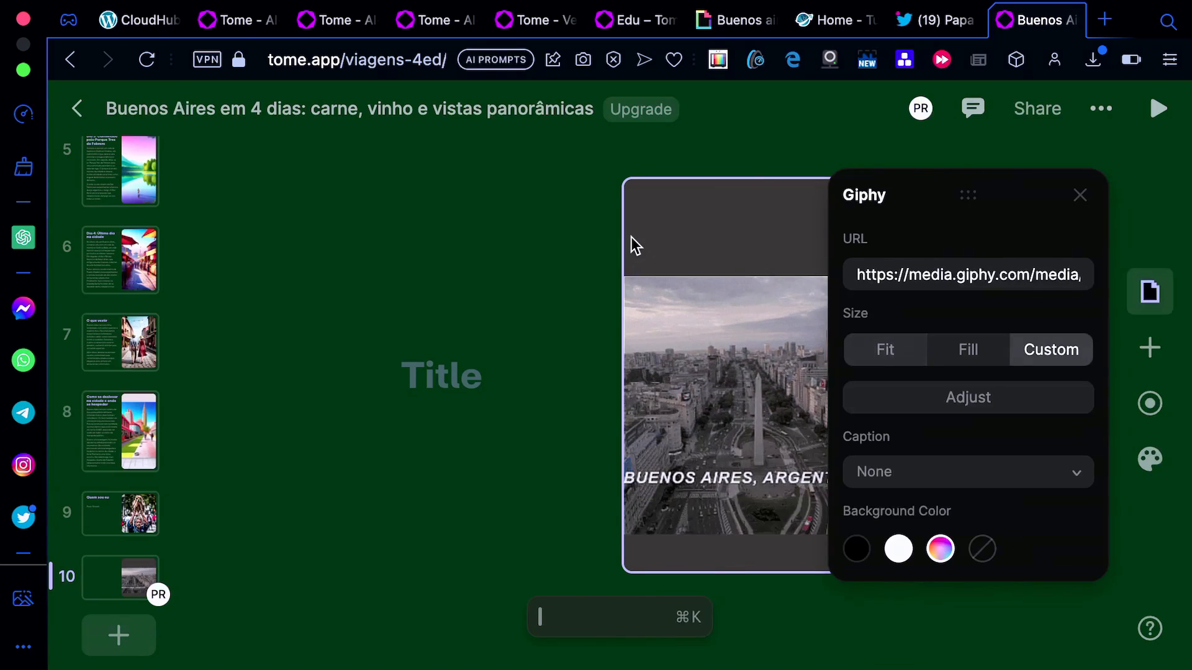
pyautogui.moveTo(619, 248); pyautogui.dragTo(441, 248)
pyautogui.moveTo(441, 372); pyautogui.dragTo(499, 372)
# - Enter "Buenos Aires" as the title of the GIF page
pyautogui.click(406, 378)
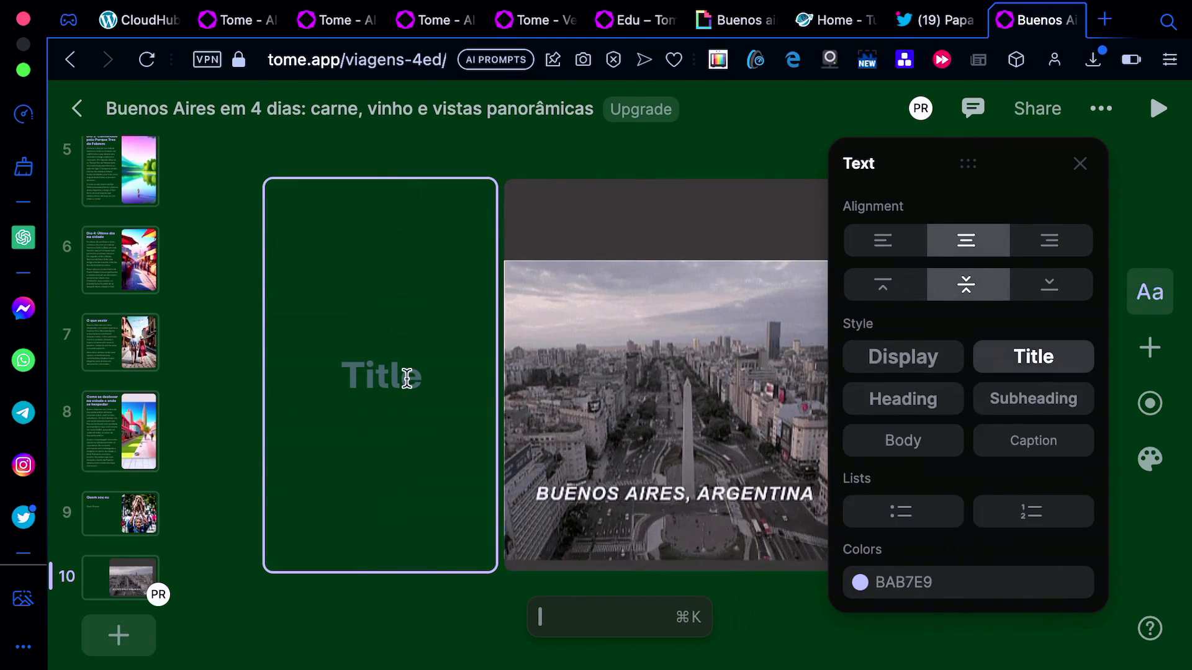
pyautogui.write('Bue')
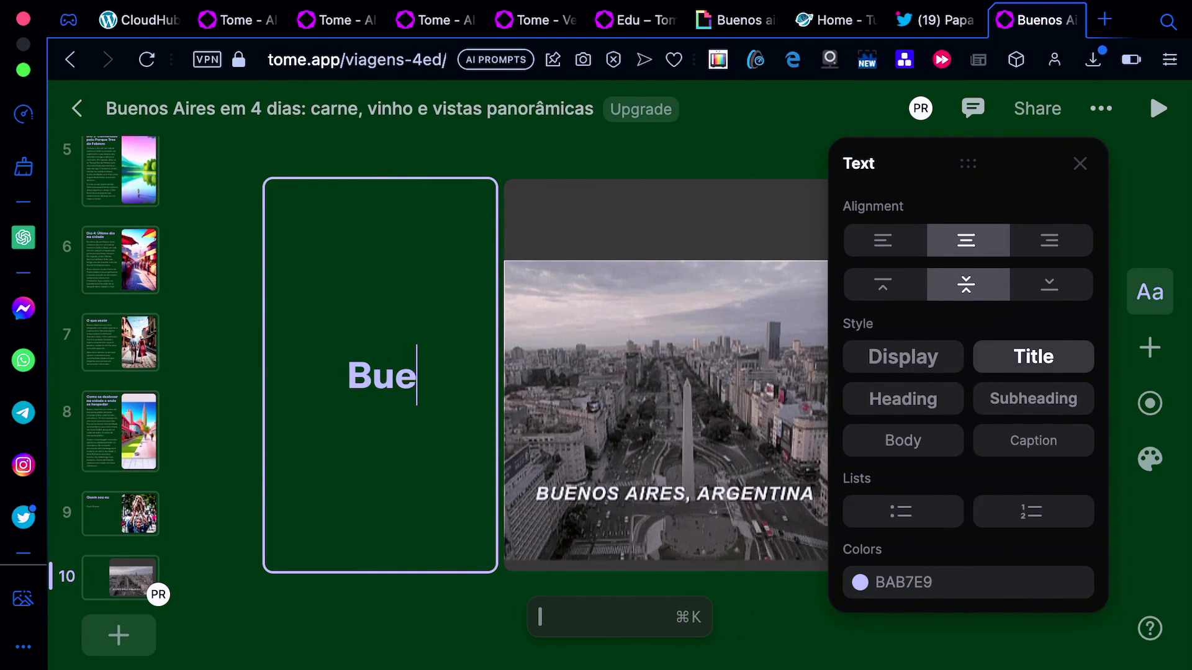
pyautogui.write('nos Aires')
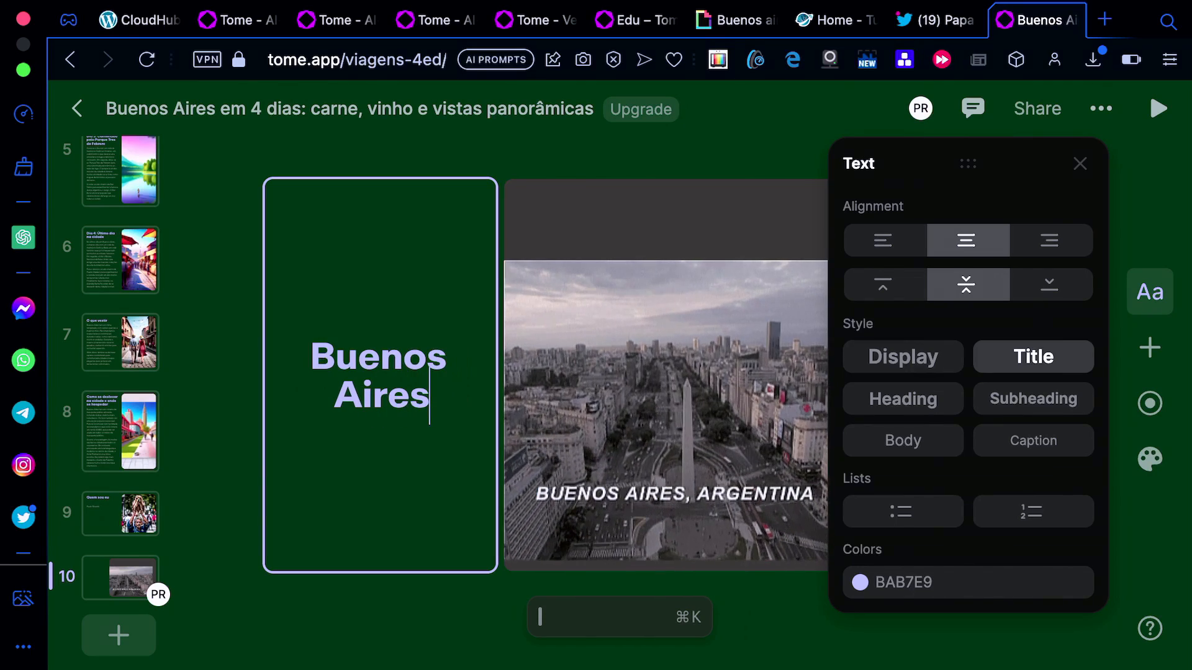
# - Adjust the GIF to 70% and centre it vertically so it spans the full width of its tile
pyautogui.click(830, 357)
pyautogui.doubleClick(830, 357)
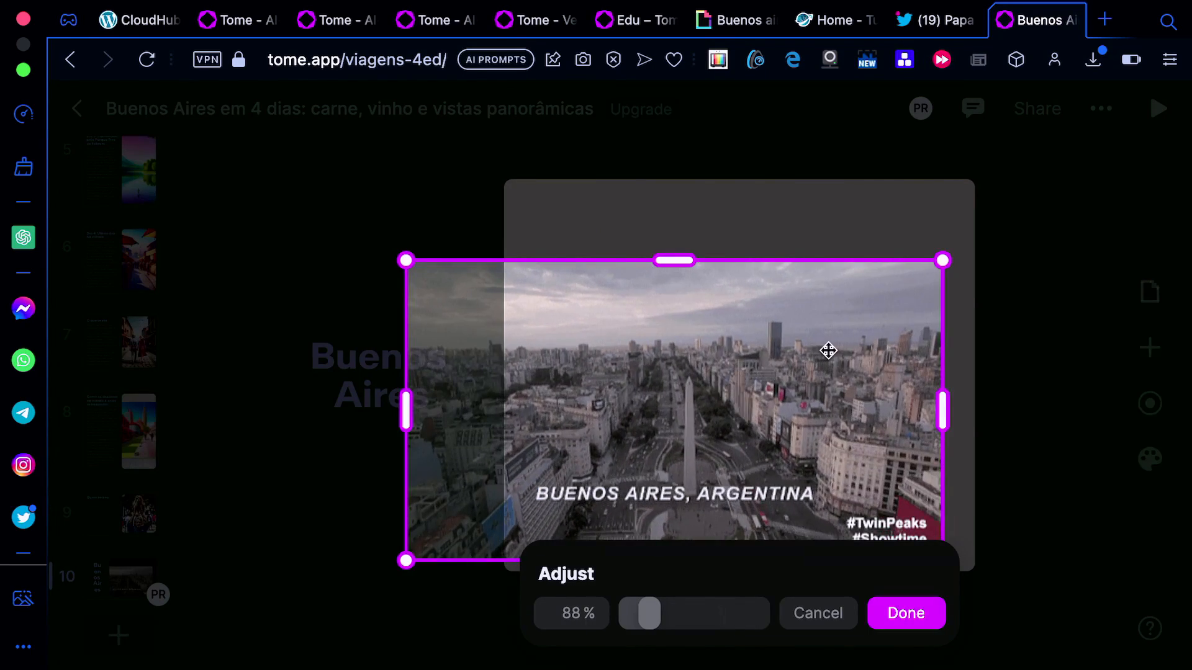
pyautogui.moveTo(789, 388); pyautogui.dragTo(799, 380)
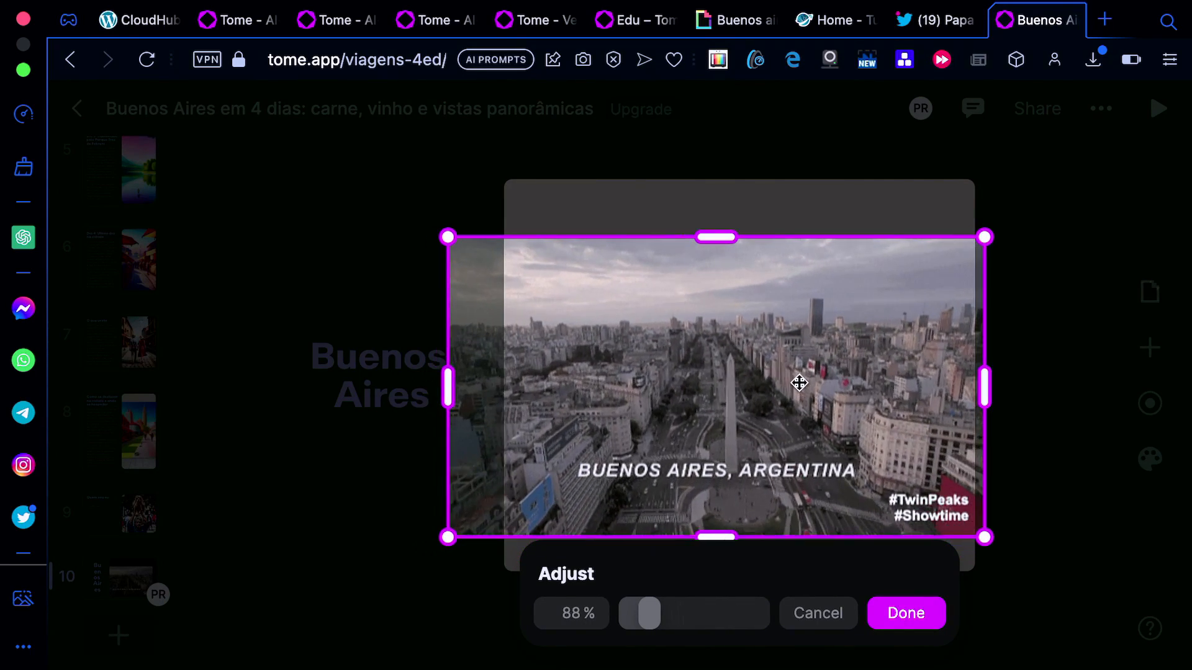
pyautogui.moveTo(450, 389); pyautogui.dragTo(503, 382)
pyautogui.moveTo(662, 464); pyautogui.dragTo(695, 431)
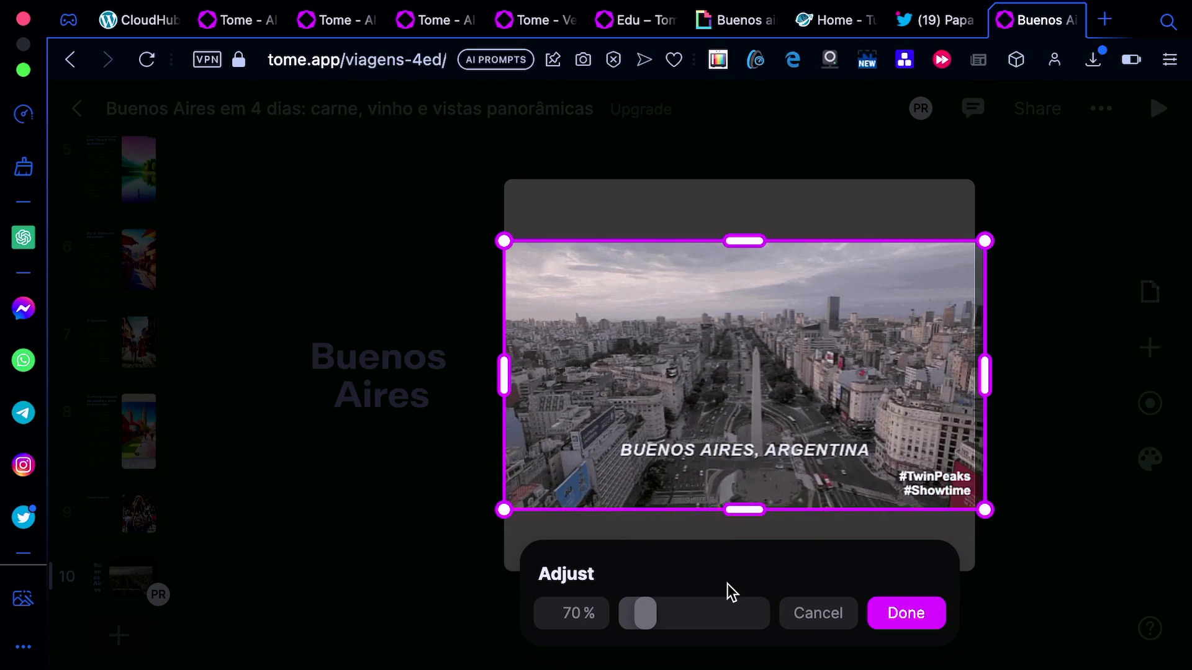
pyautogui.click(897, 614)
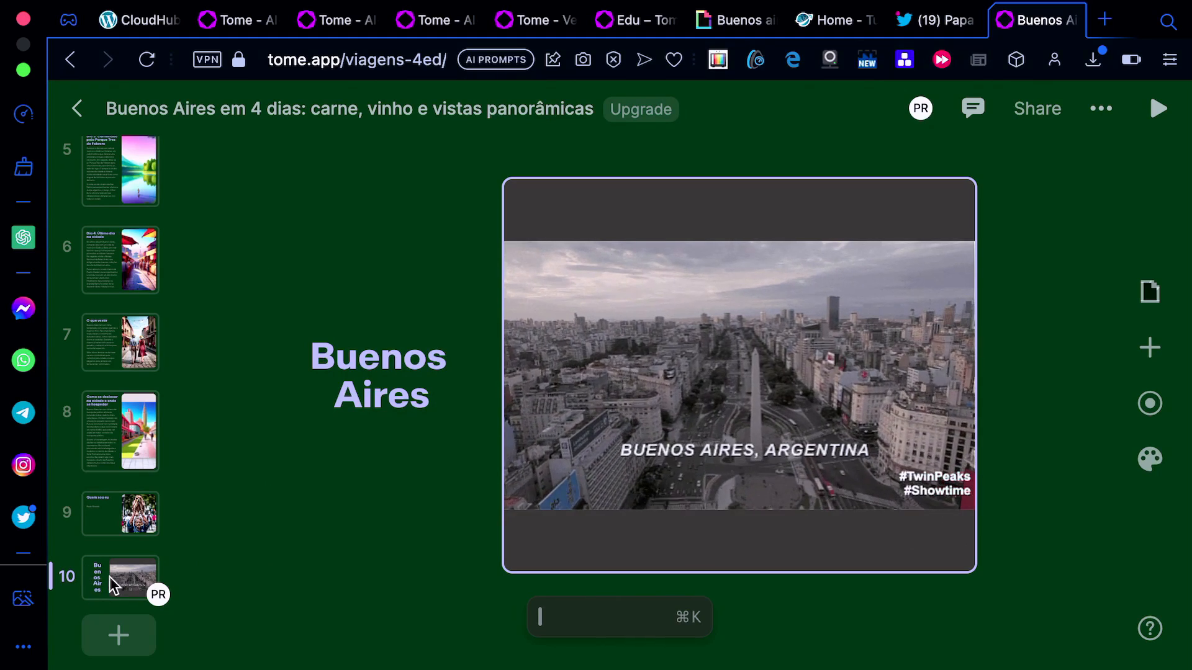
# - Move the Buenos Aires GIF page up to position 5, between the Dia 2 and Dia 3 pages
pyautogui.moveTo(104, 579); pyautogui.dragTo(105, 146)
pyautogui.scroll(6, 105, 200)
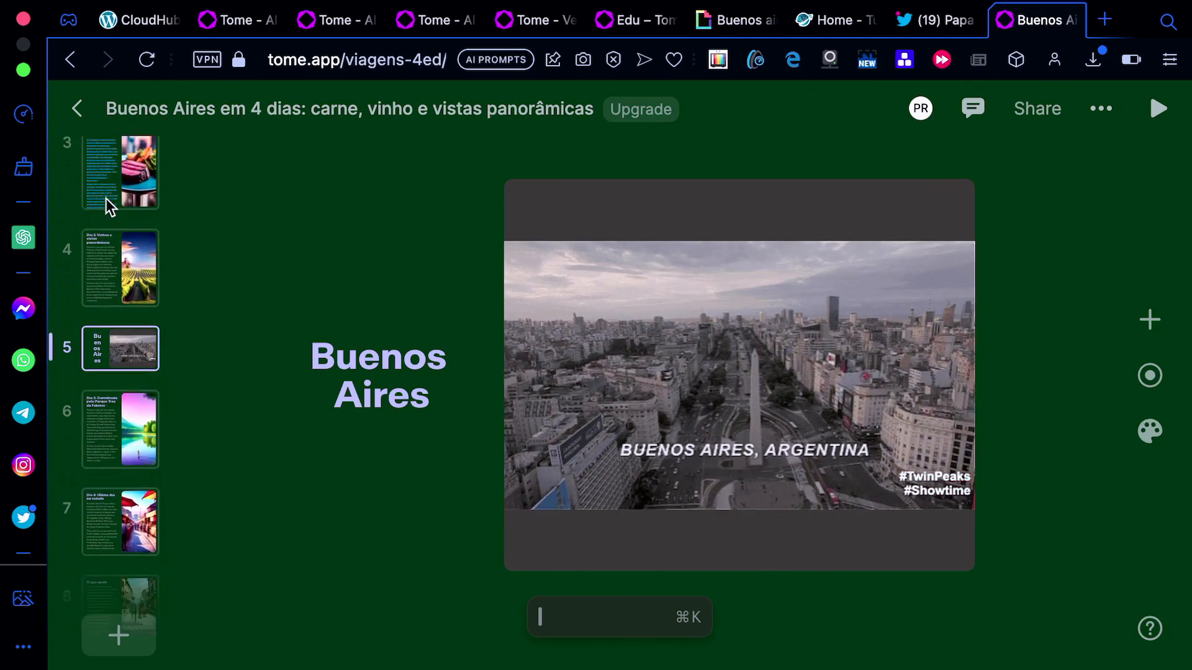
# - Move the Buenos Aires GIF page up to position 3 and add a heading, paragraph and image layout page after it
pyautogui.moveTo(117, 498); pyautogui.dragTo(111, 284)
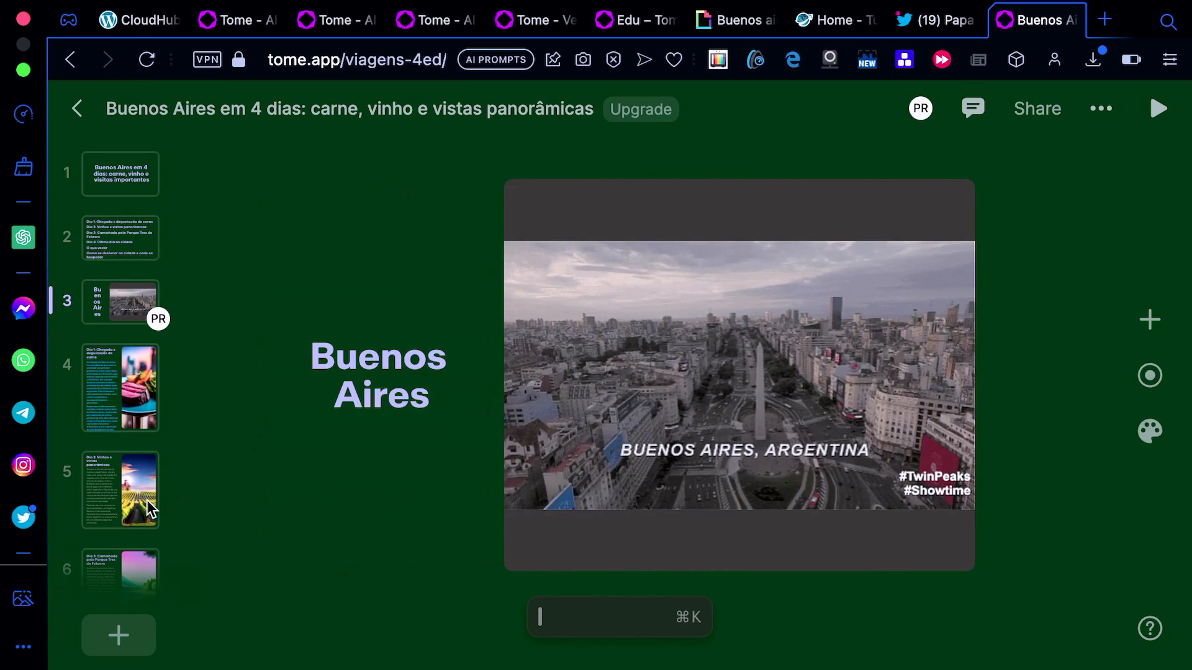
pyautogui.scroll(-5, 147, 500)
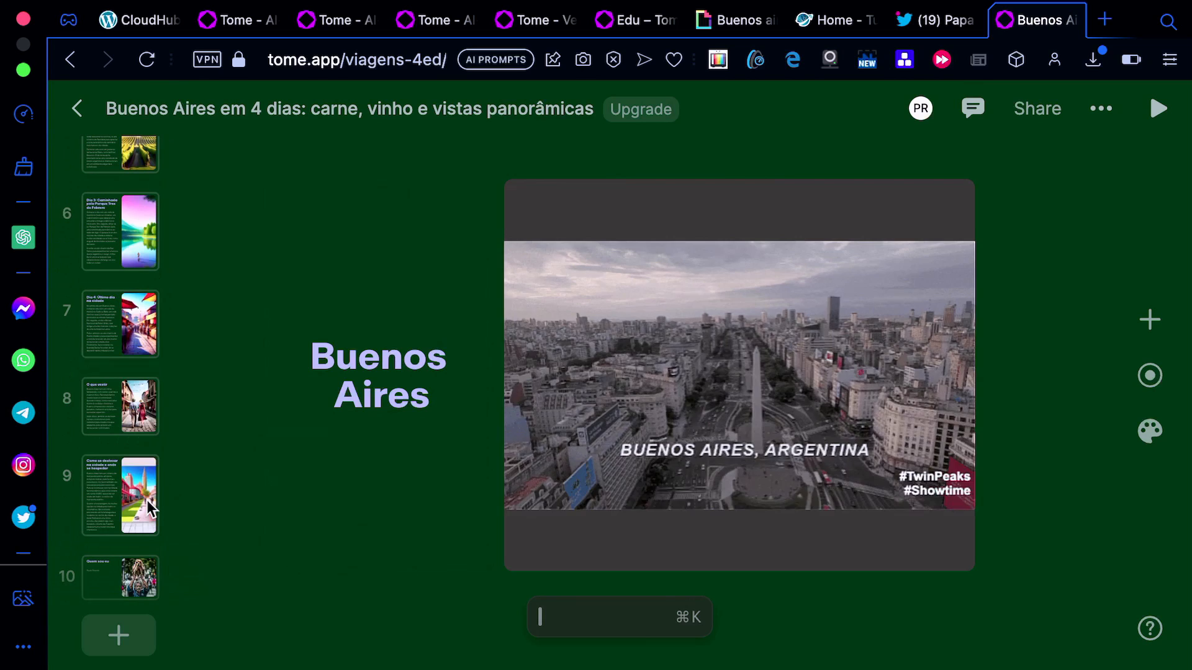
pyautogui.click(118, 639)
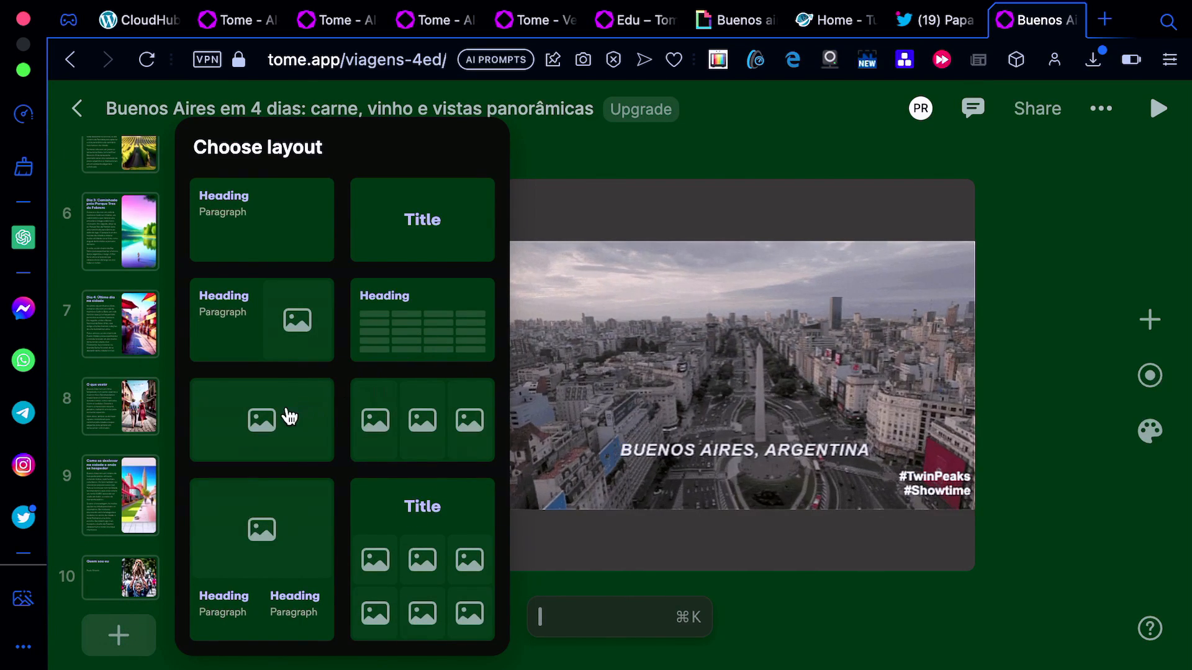
pyautogui.click(309, 287)
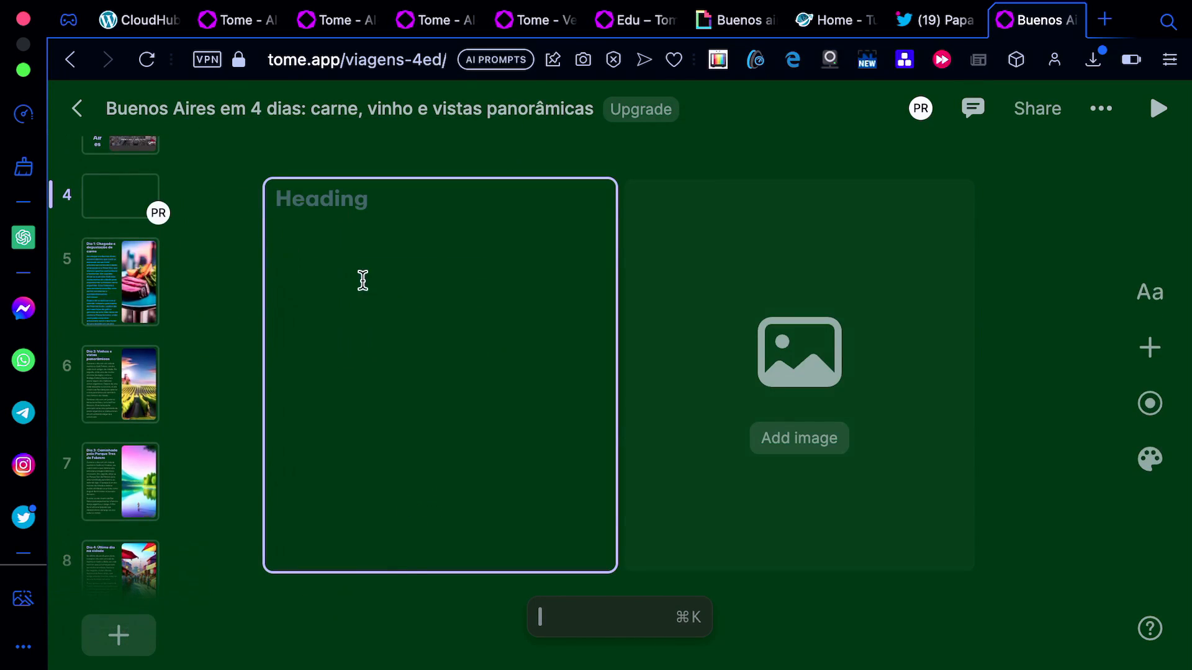
pyautogui.click(1148, 358)
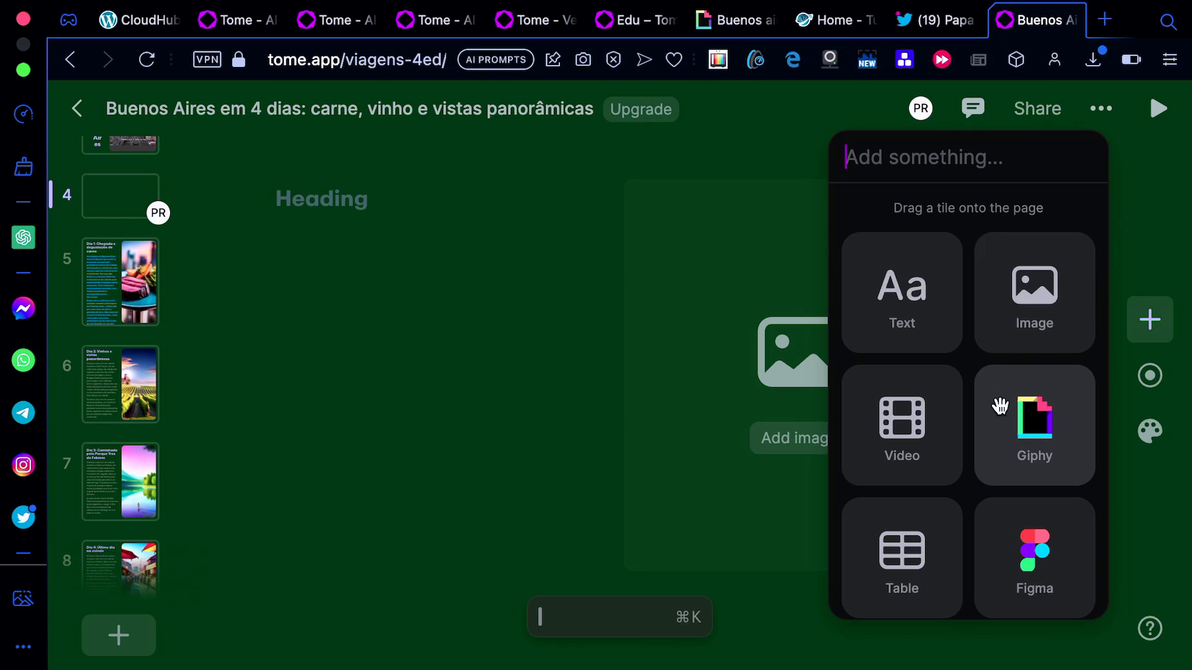
pyautogui.scroll(-5, 997, 404)
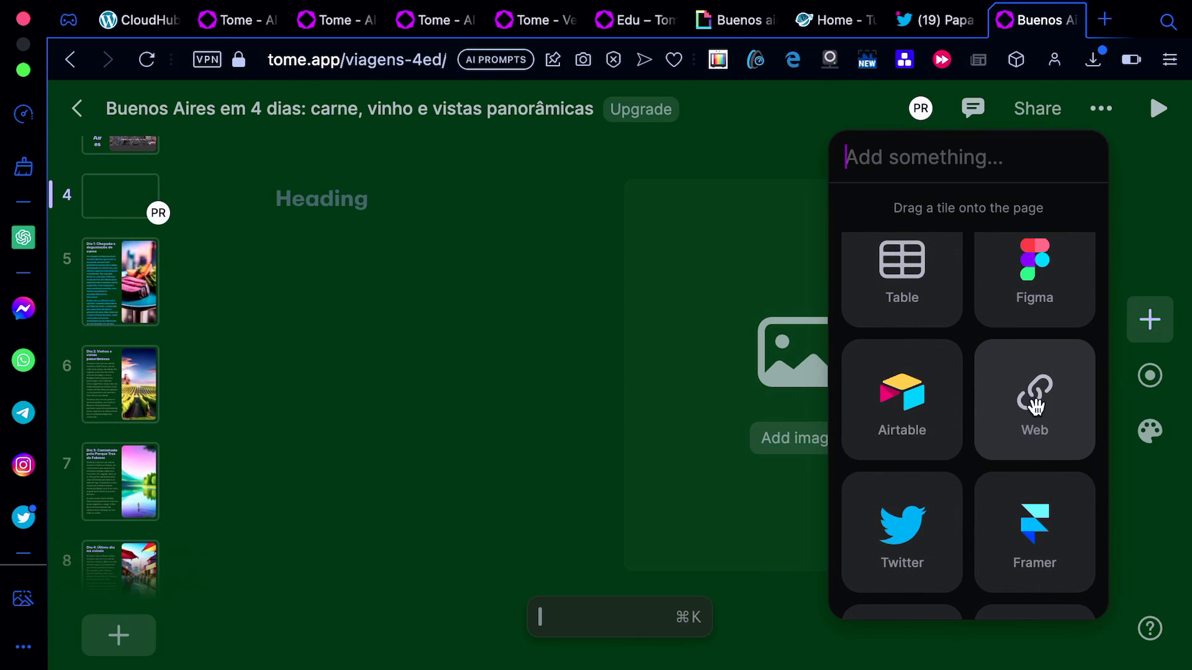
pyautogui.click(1035, 405)
pyautogui.click(807, 440)
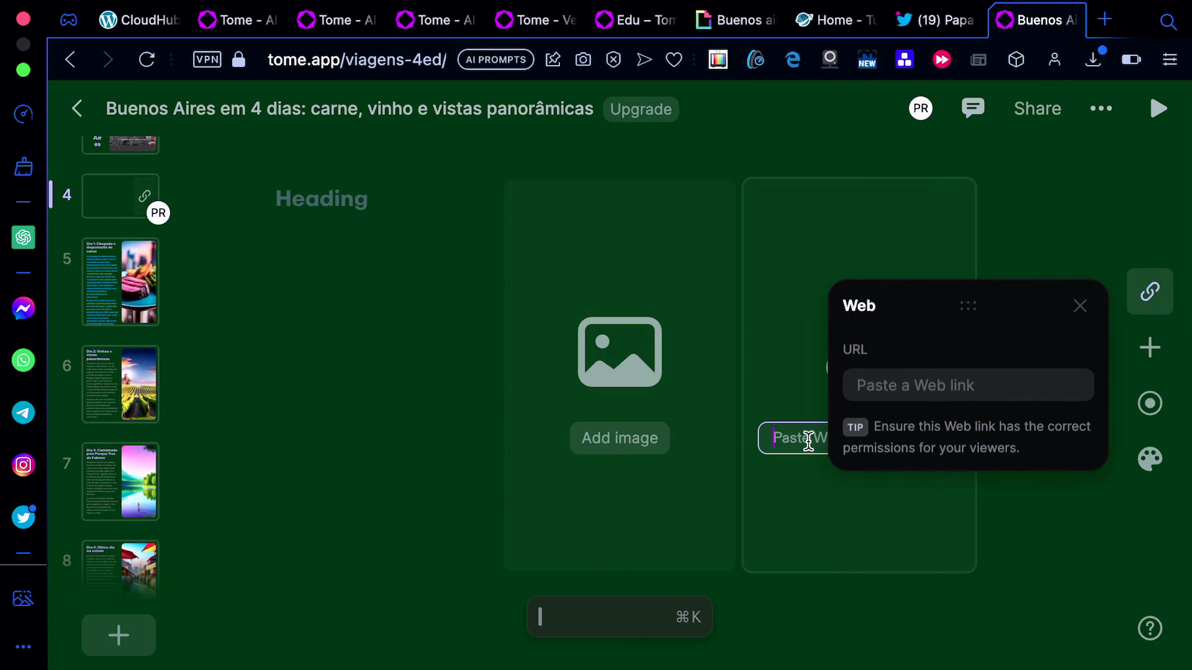
pyautogui.click(904, 382)
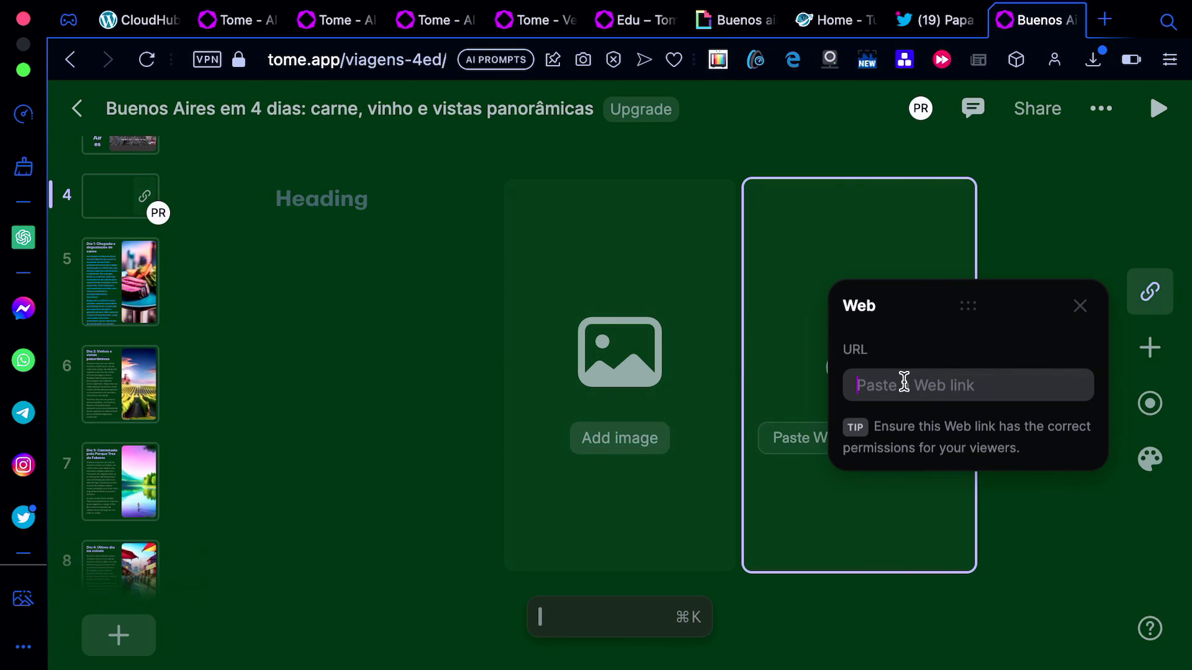
pyautogui.write('https://turismo')
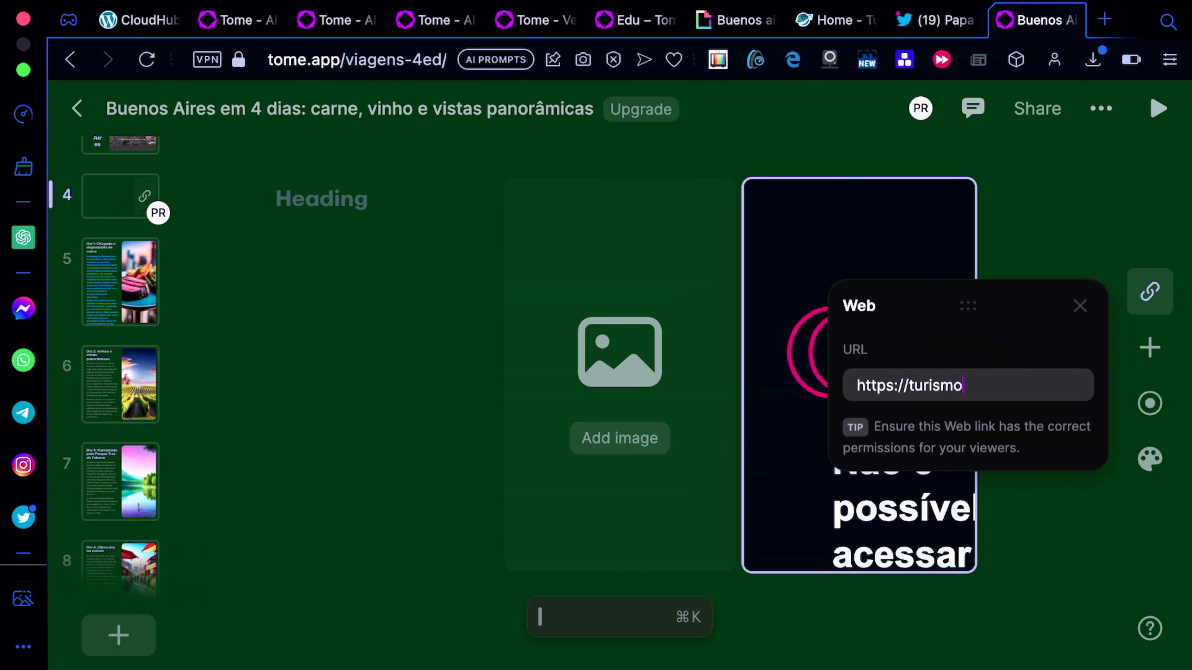
pyautogui.write('baires.')
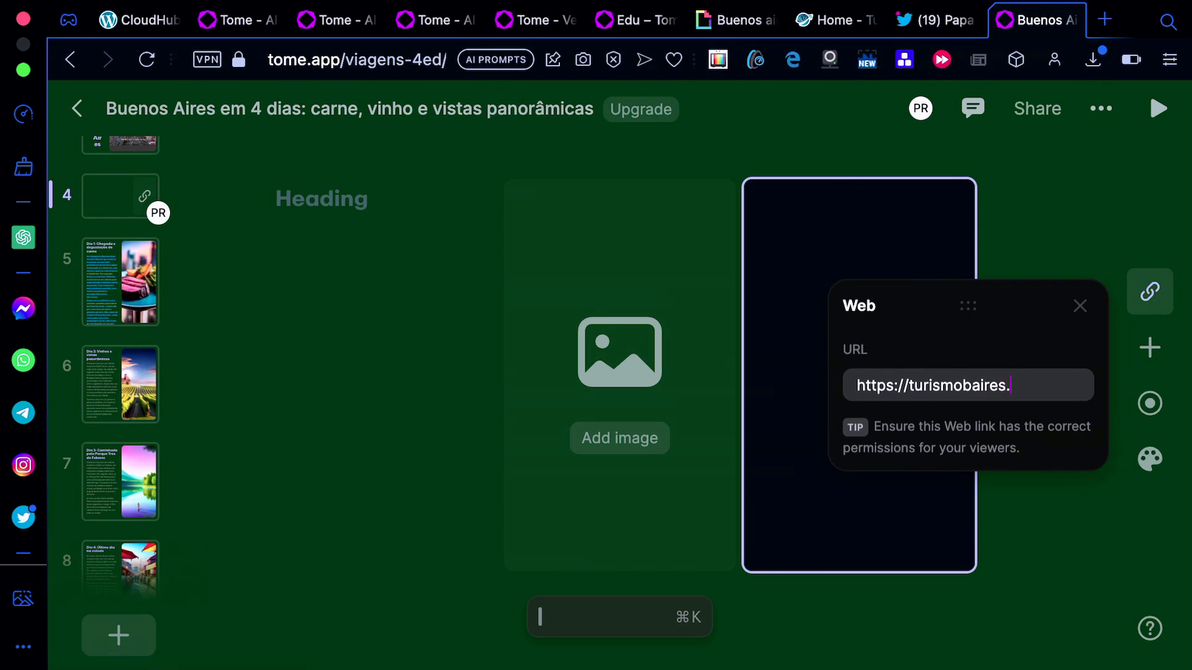
pyautogui.write('com.br')
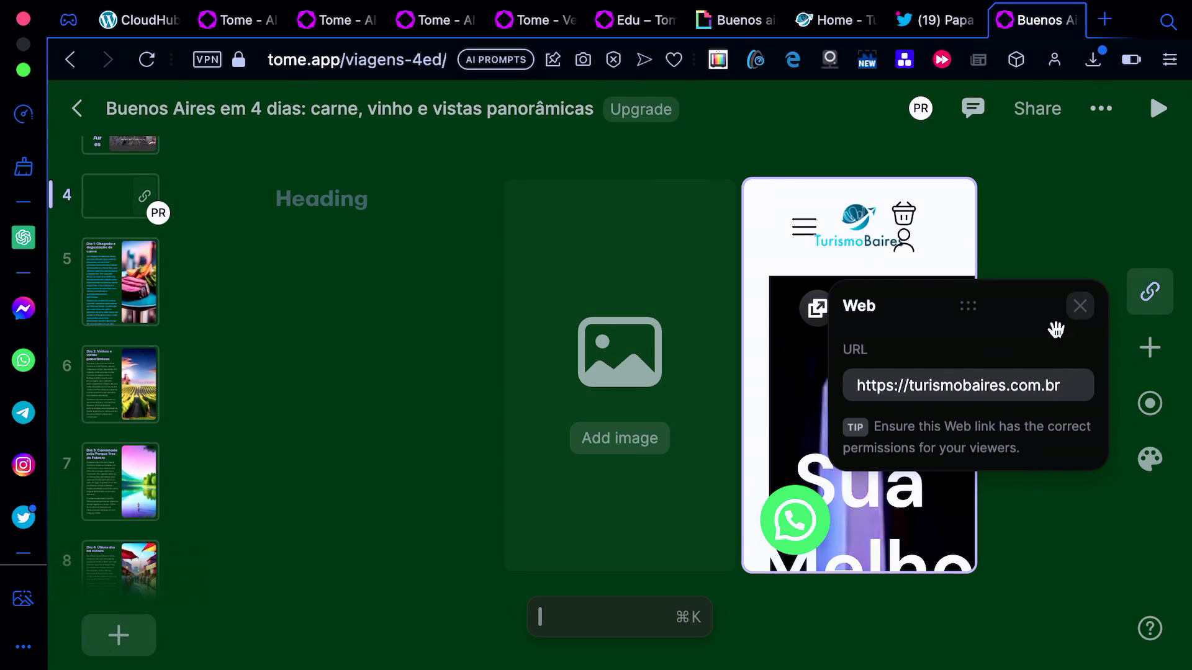
pyautogui.click(1081, 306)
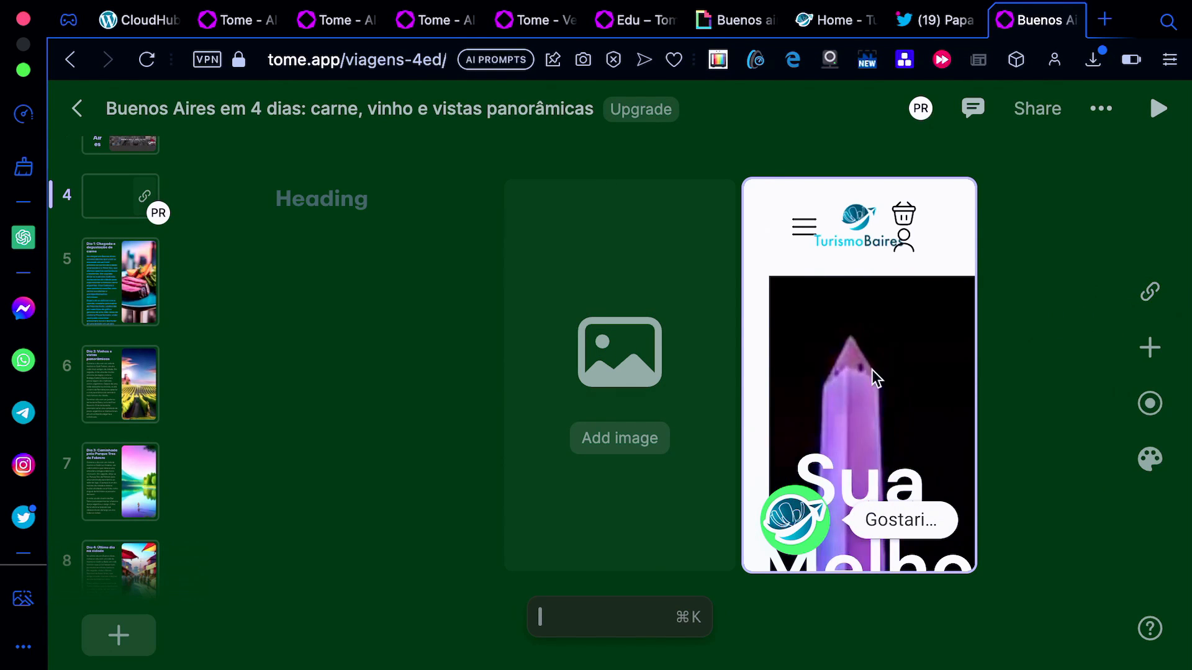
# - Delete the empty image tile and the heading tile so the embedded website fills page 4
pyautogui.click(682, 396)
pyautogui.rightClick(683, 396)
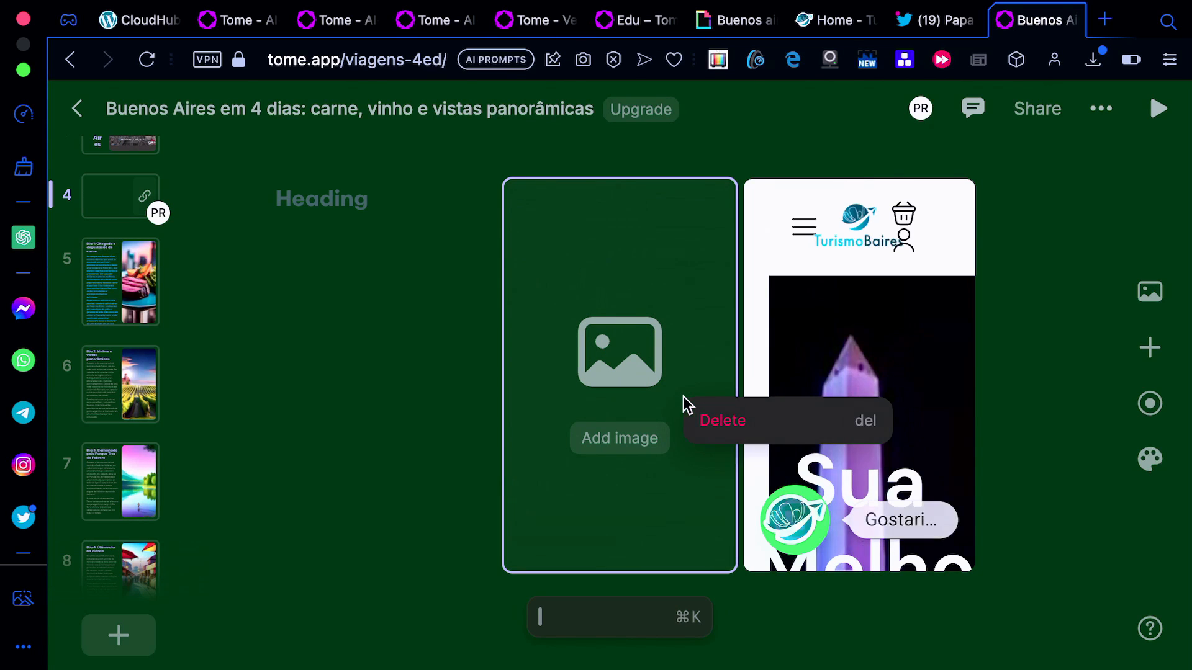
pyautogui.click(718, 422)
pyautogui.rightClick(410, 414)
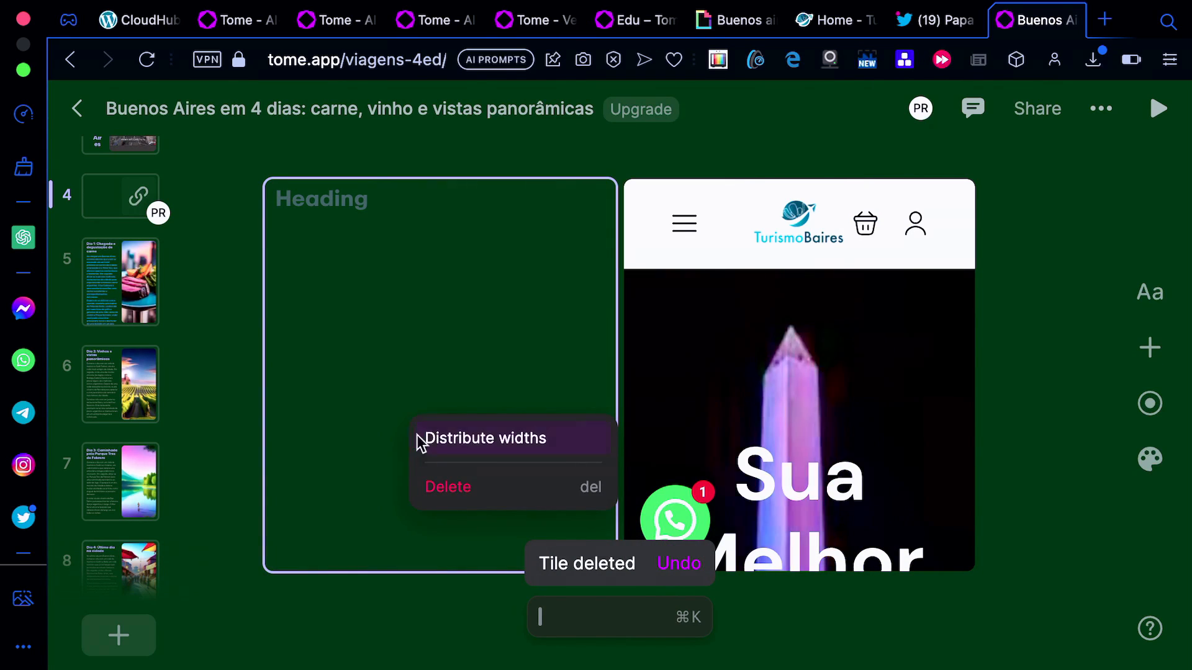
pyautogui.click(442, 488)
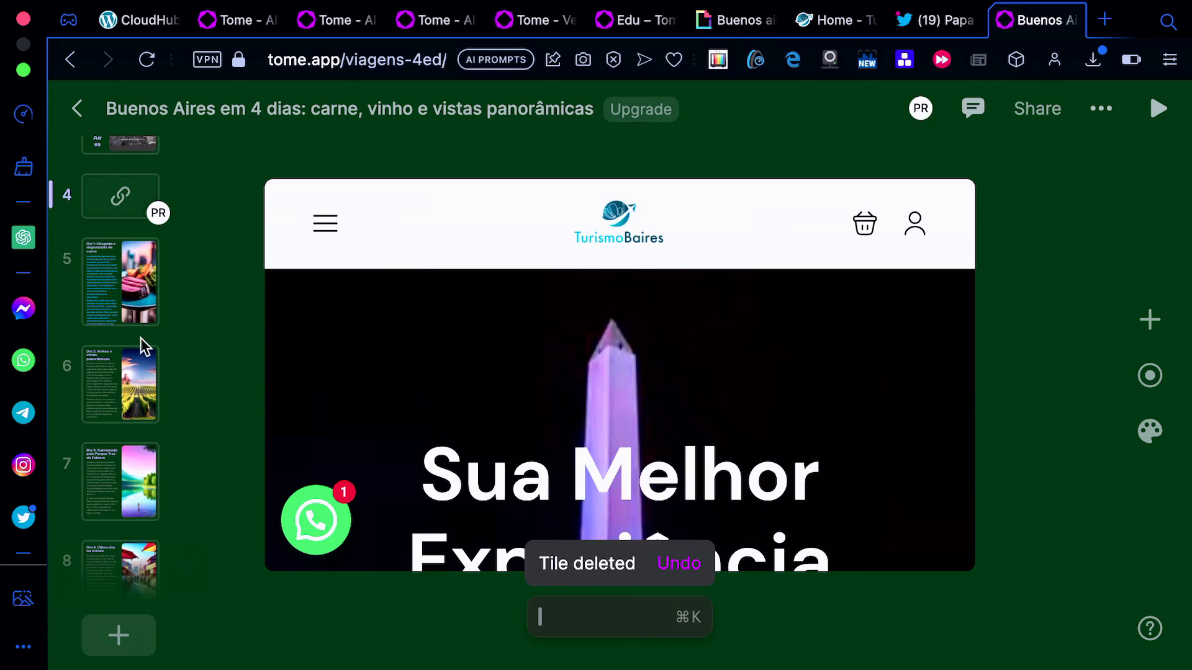
# - Play the presentation from the first page and switch it to fullscreen view
pyautogui.scroll(3, 133, 323)
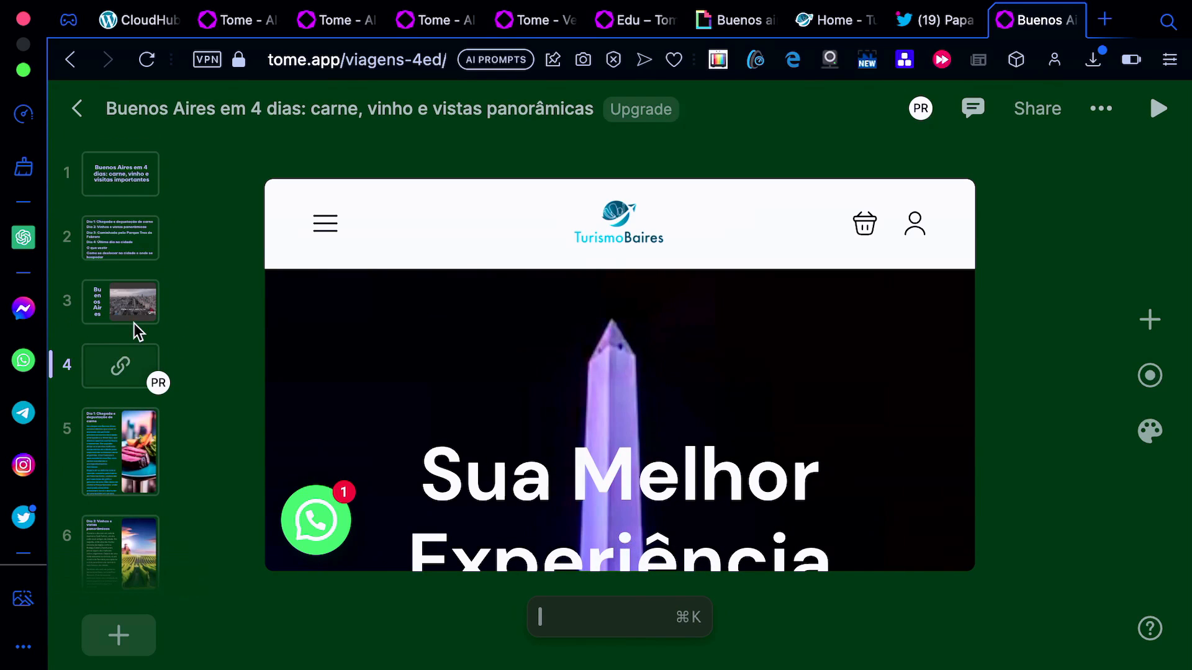
pyautogui.click(114, 170)
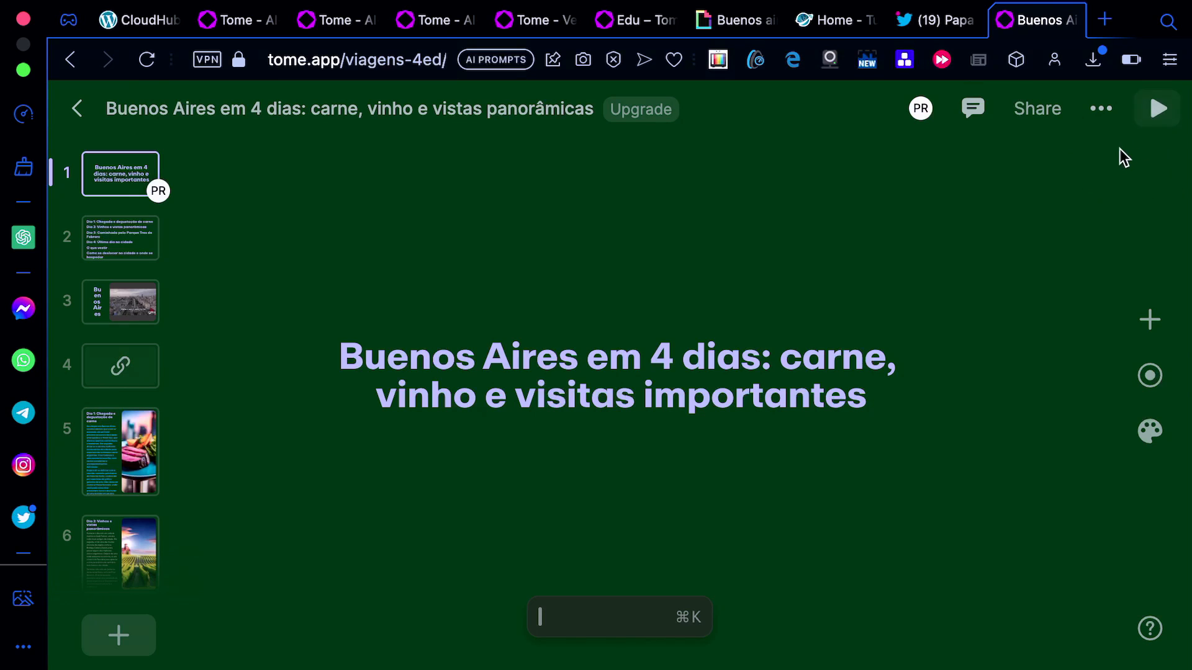
pyautogui.click(1164, 114)
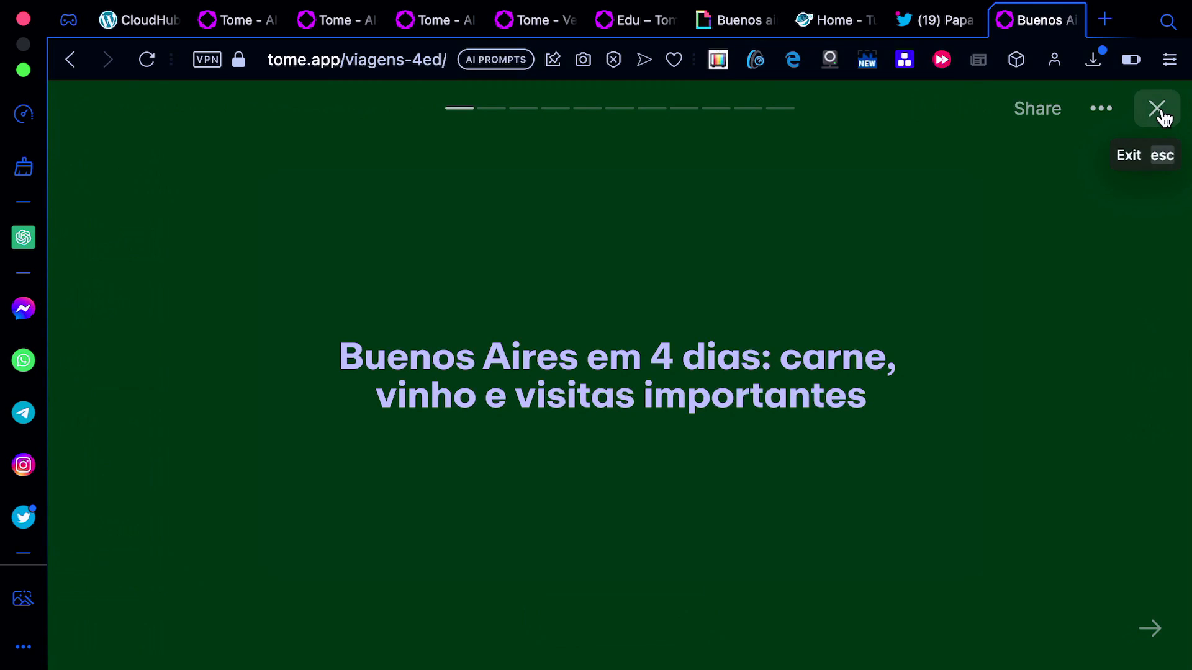
pyautogui.click(1096, 114)
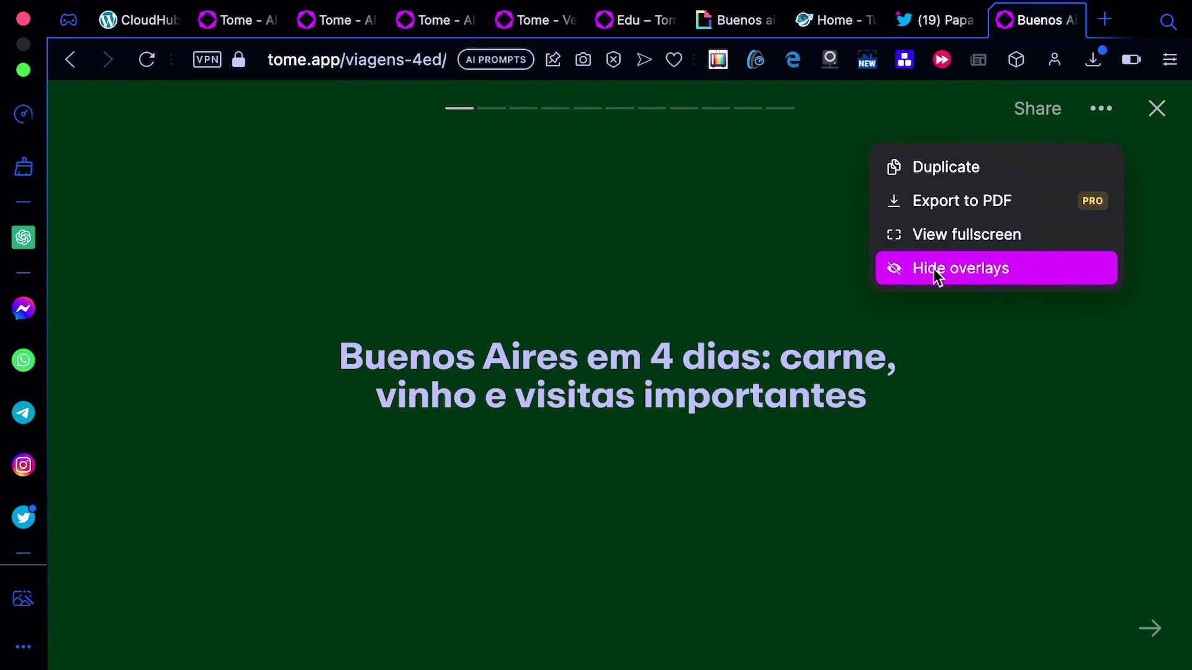
pyautogui.click(956, 236)
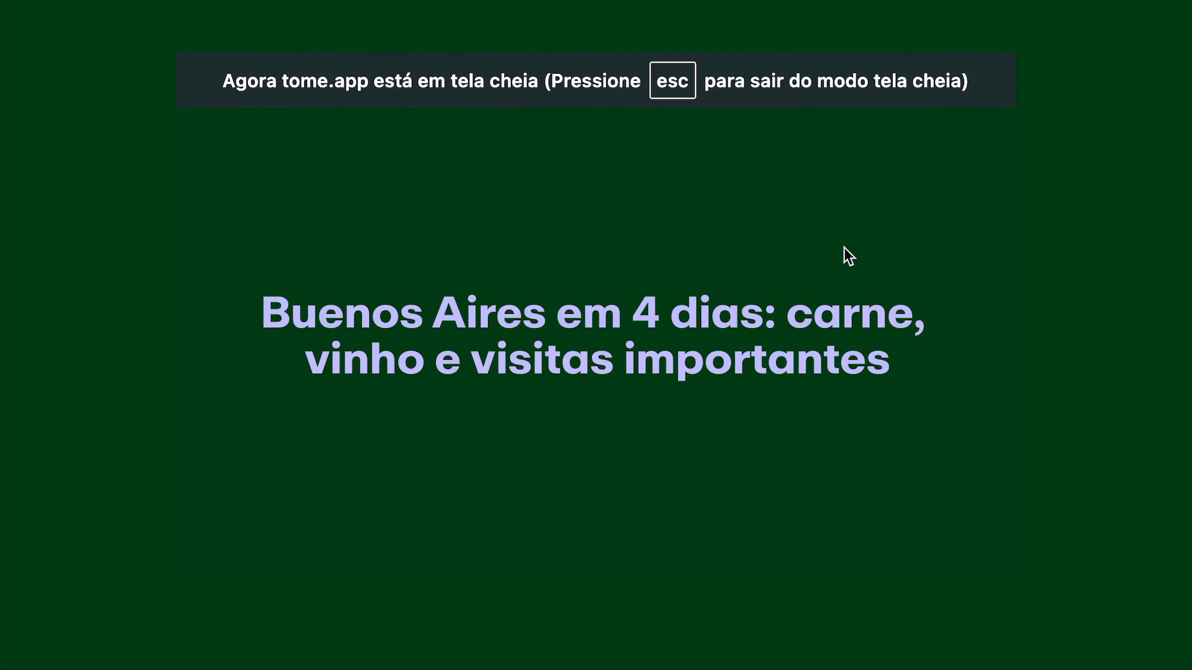
# - Advance to the embedded TurismoBaires page and browse the website down through its destinations and tour offers
pyautogui.press('Right')
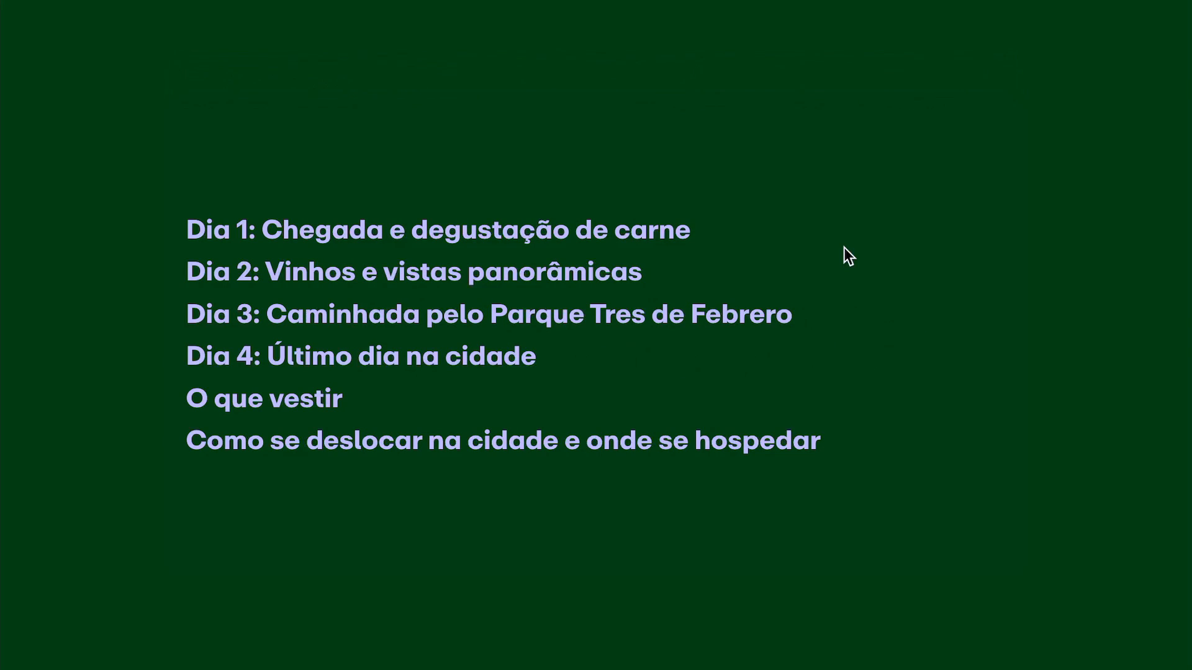
pyautogui.press('Right')
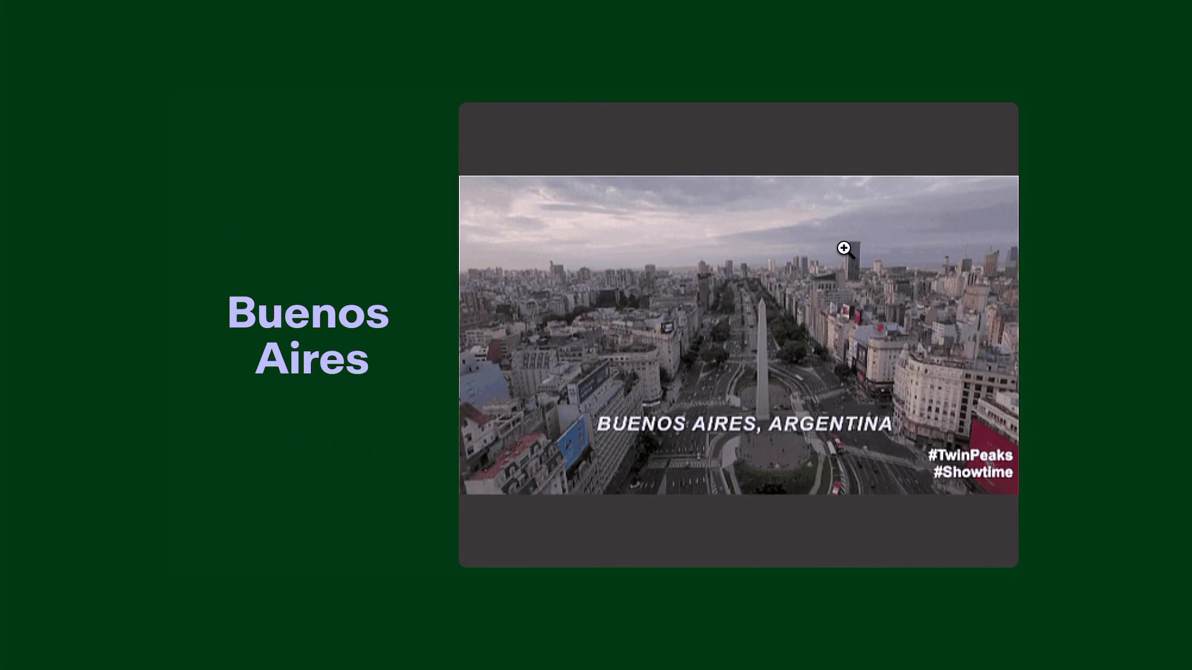
pyautogui.press('Right')
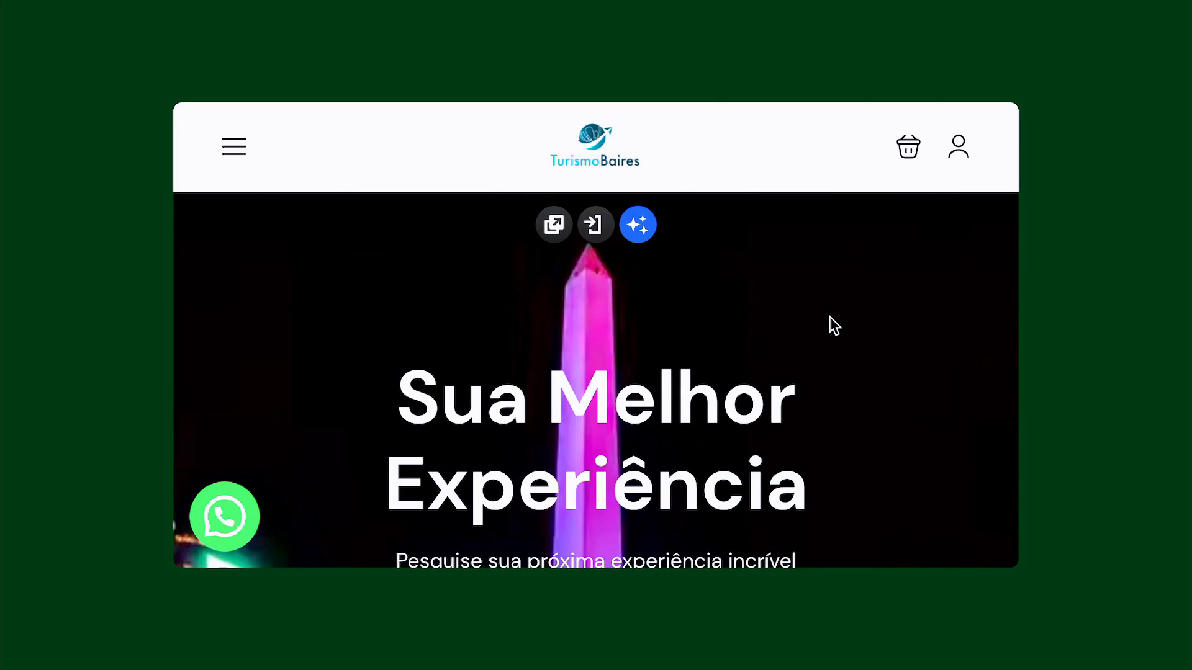
pyautogui.scroll(-5, 830, 318)
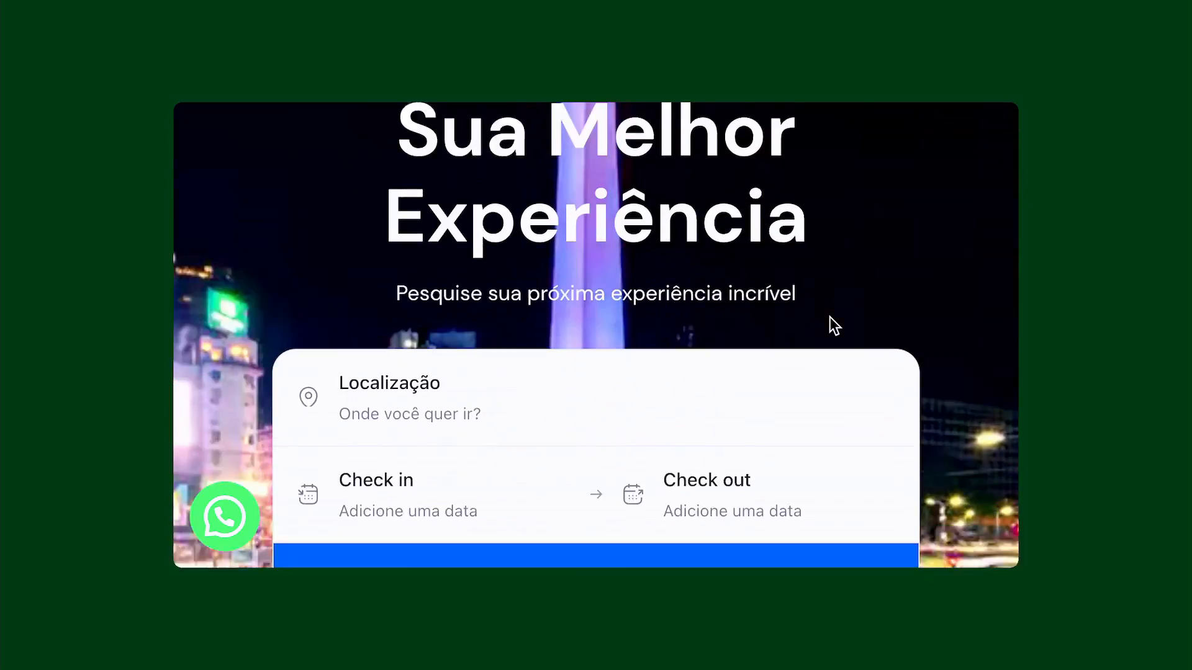
pyautogui.scroll(-10, 830, 318)
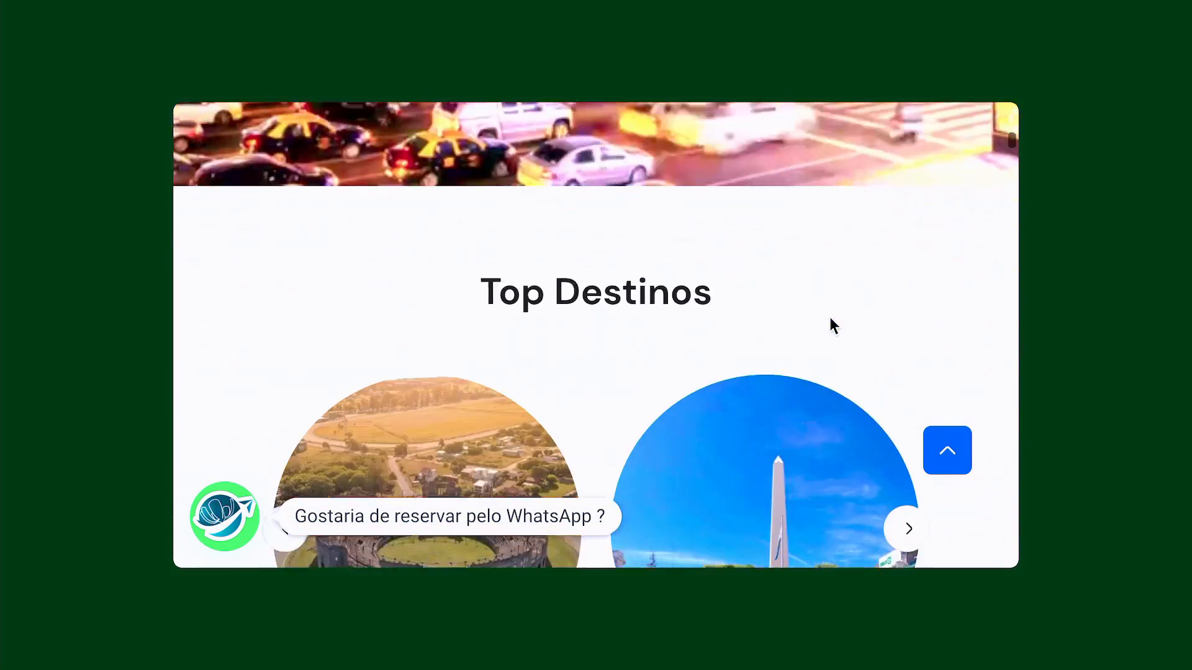
pyautogui.scroll(-10, 833, 325)
pyautogui.scroll(-10, 833, 326)
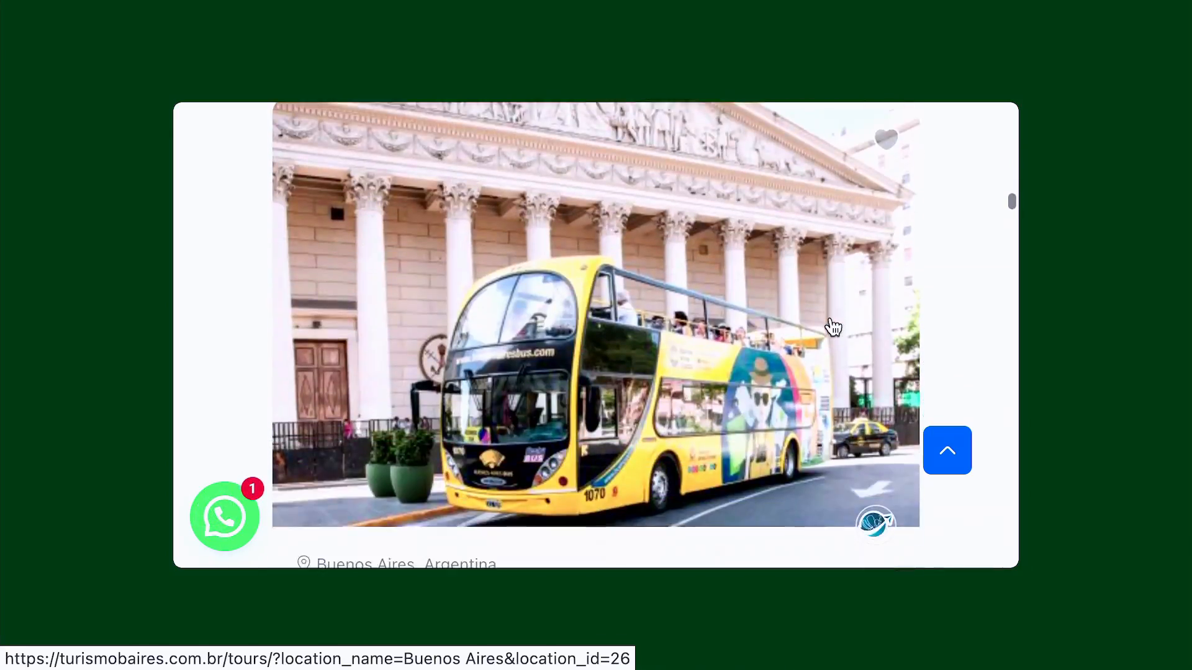
pyautogui.scroll(-5, 833, 326)
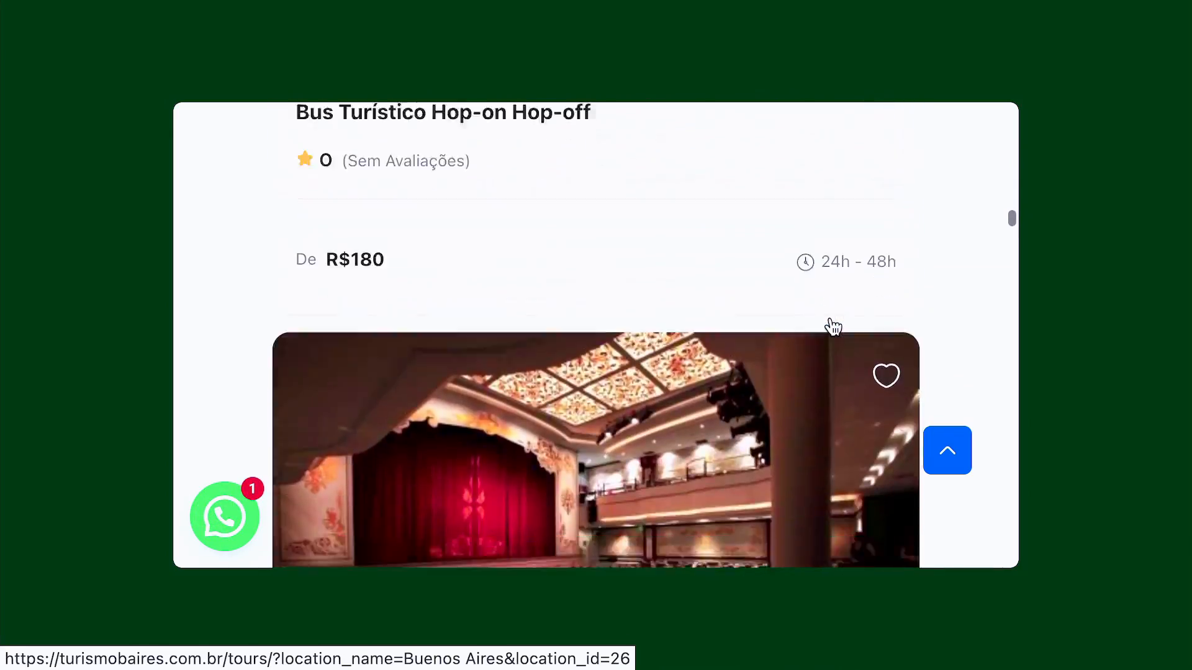
pyautogui.scroll(15, 833, 326)
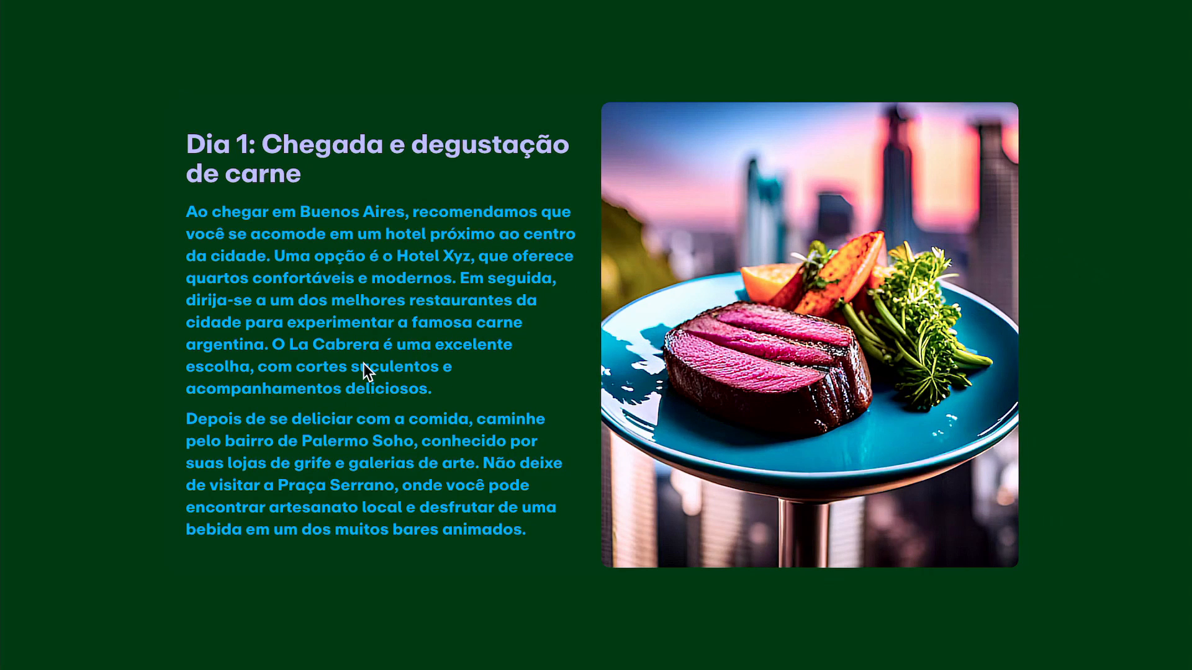
# - Advance through the remaining pages from Dia 2 to Quem sou eu, and leave fullscreen view
pyautogui.press('Right')
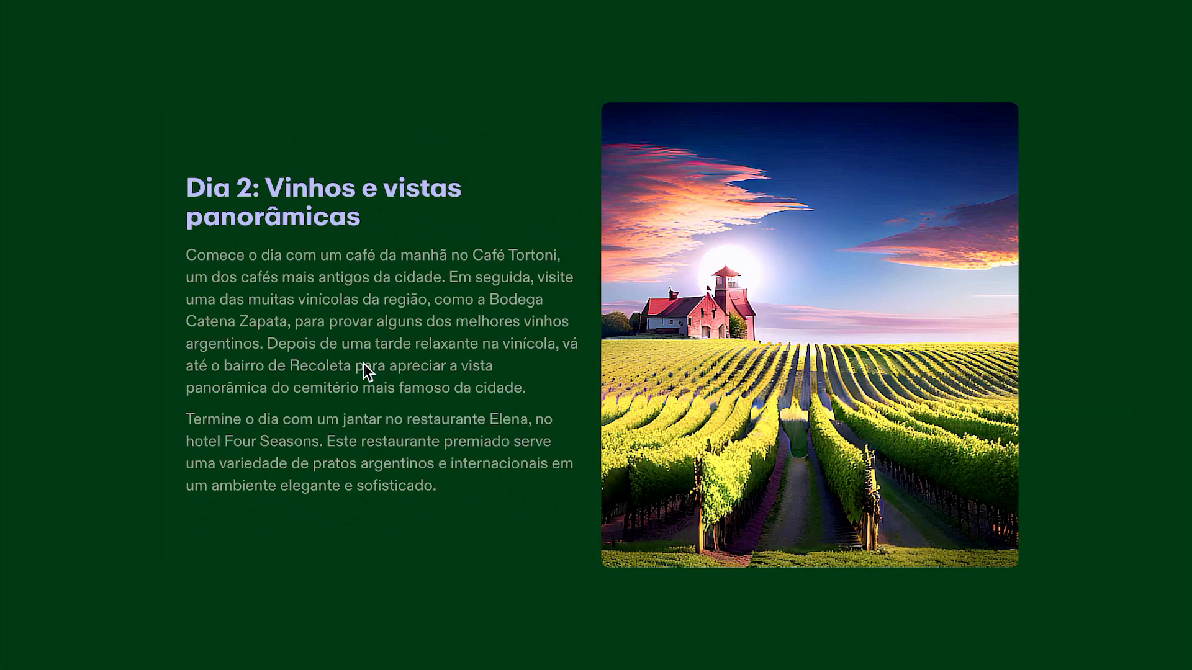
pyautogui.press('Right')
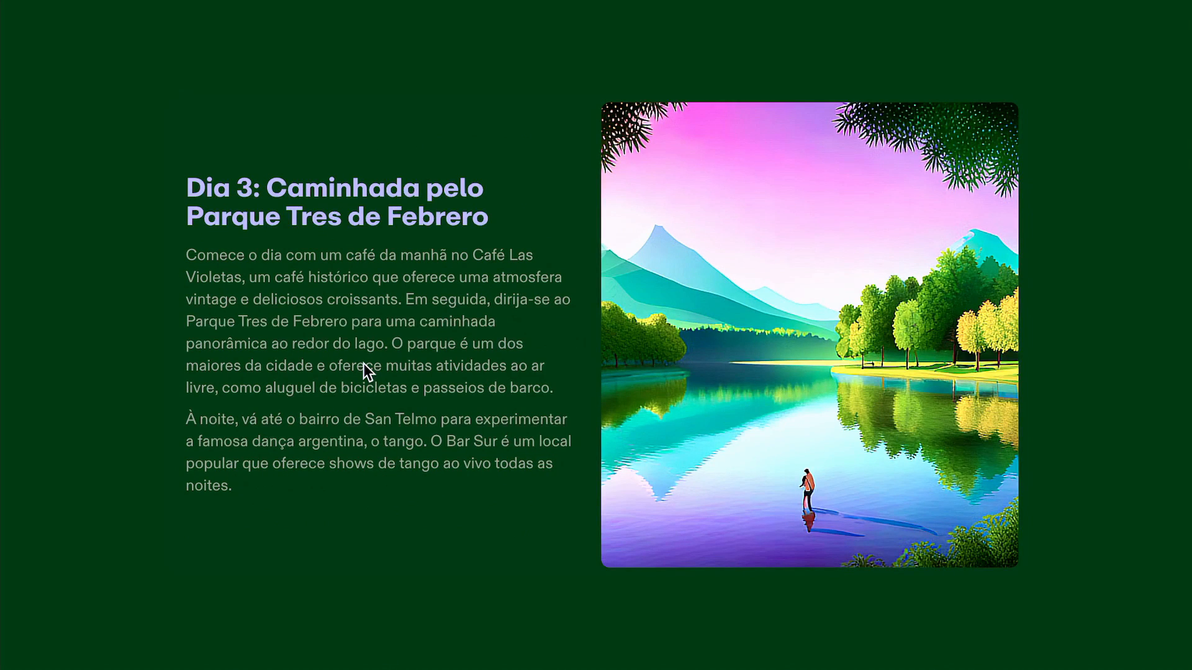
pyautogui.press('Right')
pyautogui.press('Right')
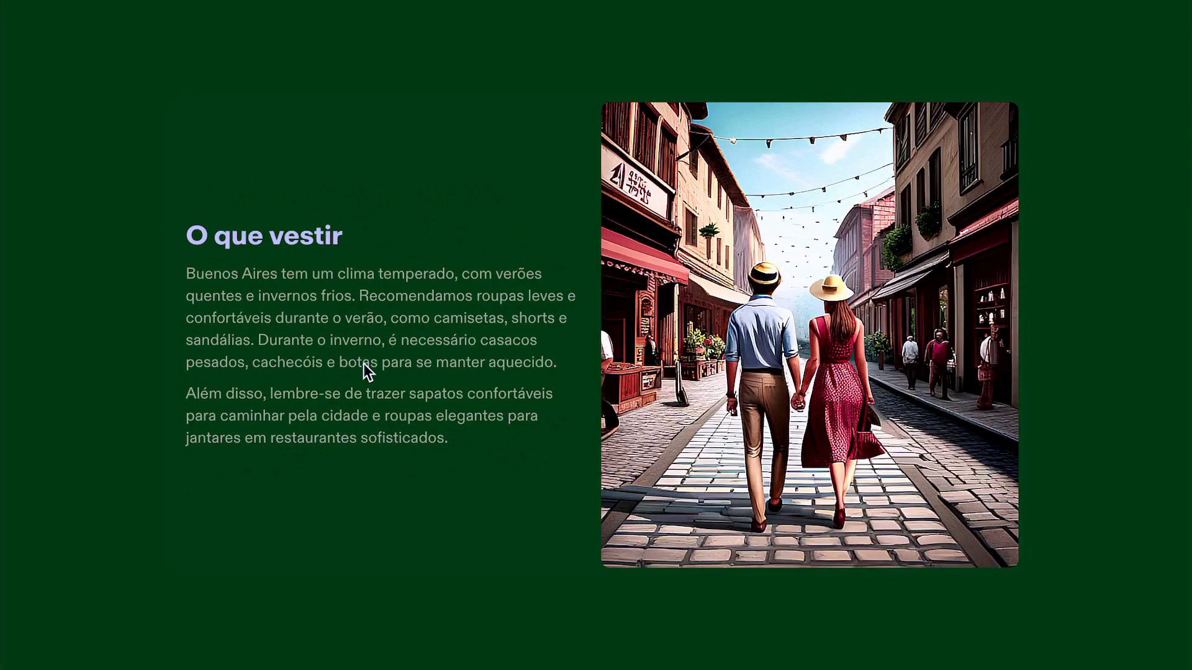
pyautogui.press('Right')
pyautogui.press('Right')
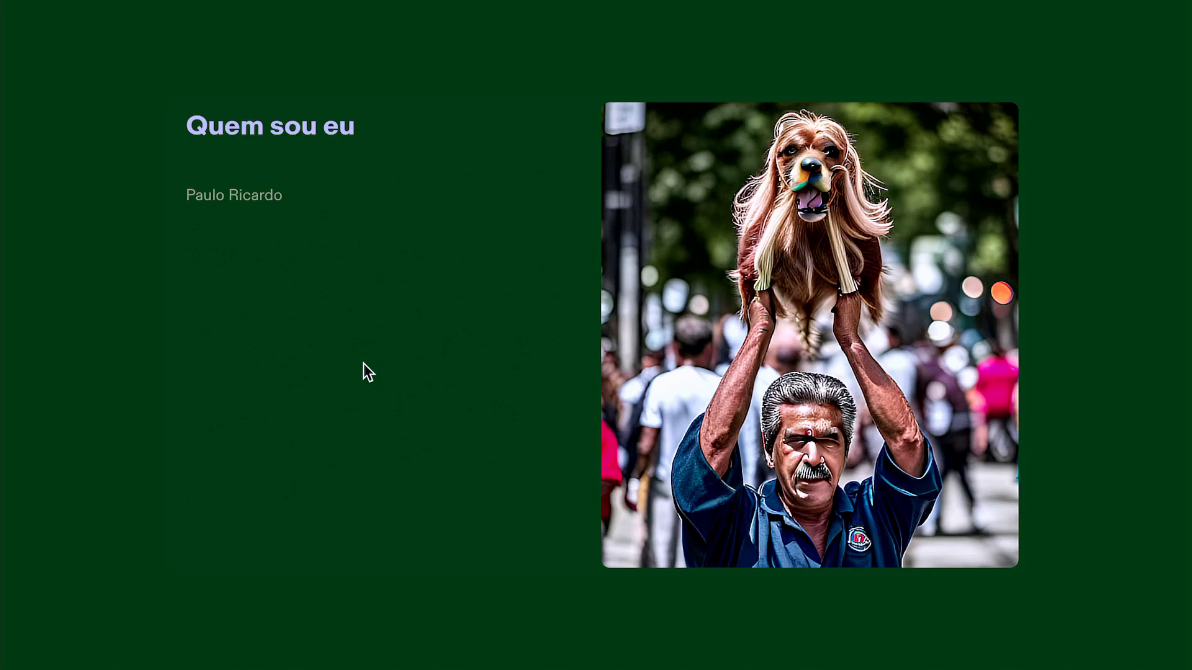
pyautogui.press('Escape')
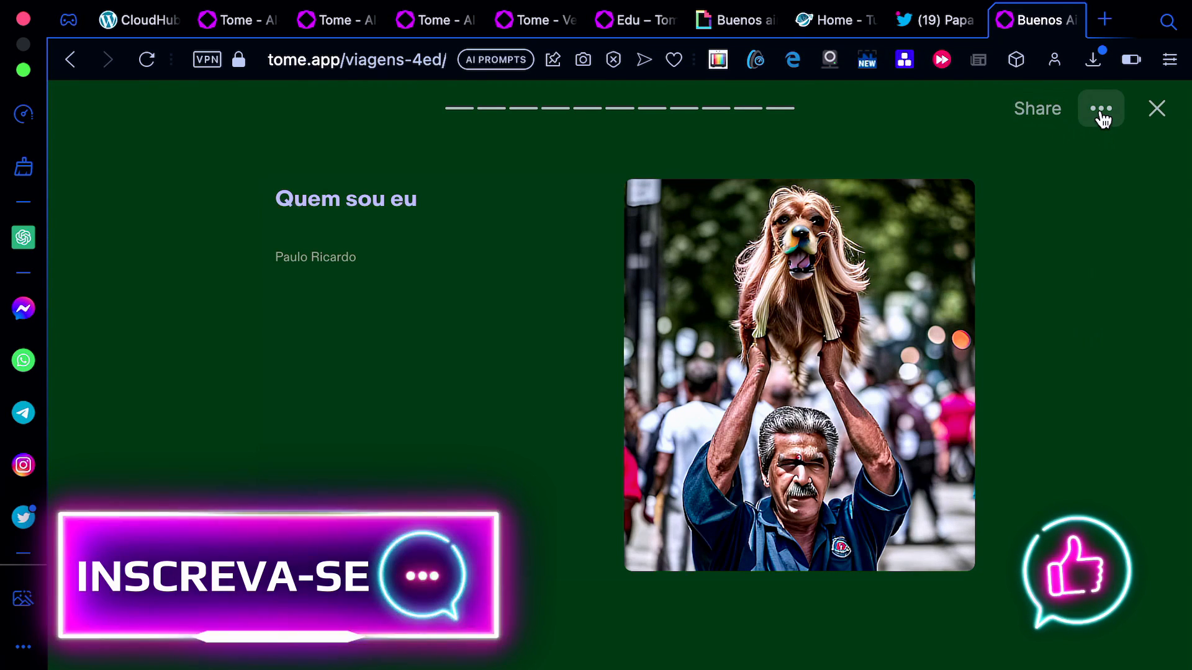
pyautogui.click(1100, 115)
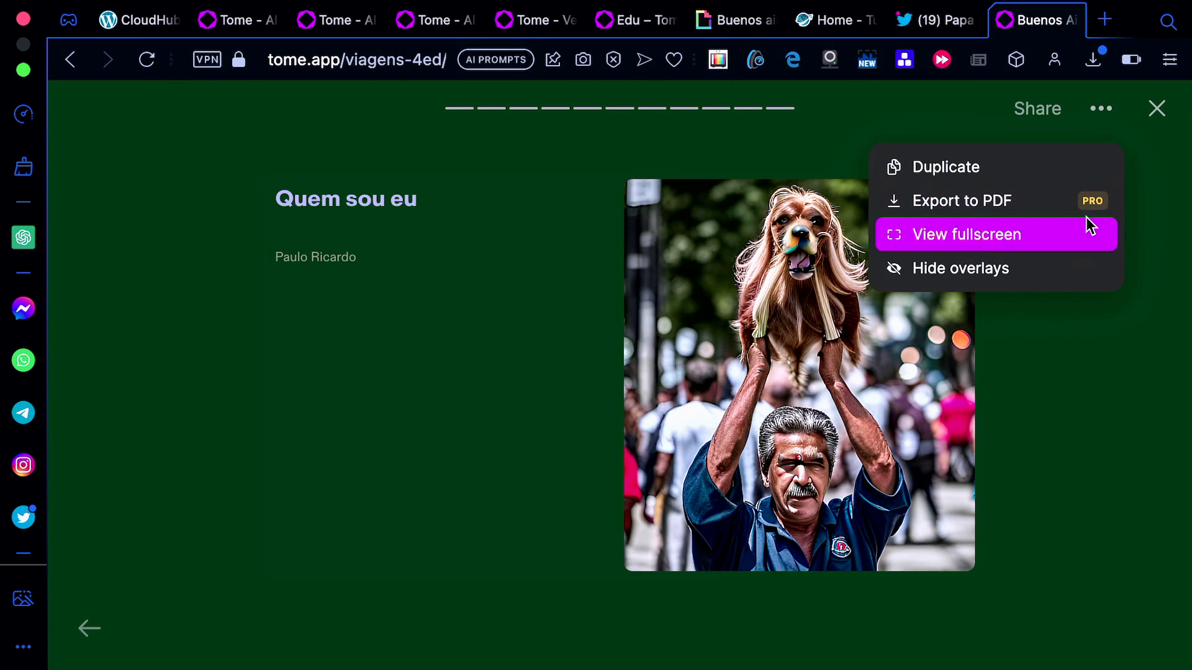
pyautogui.click(1152, 210)
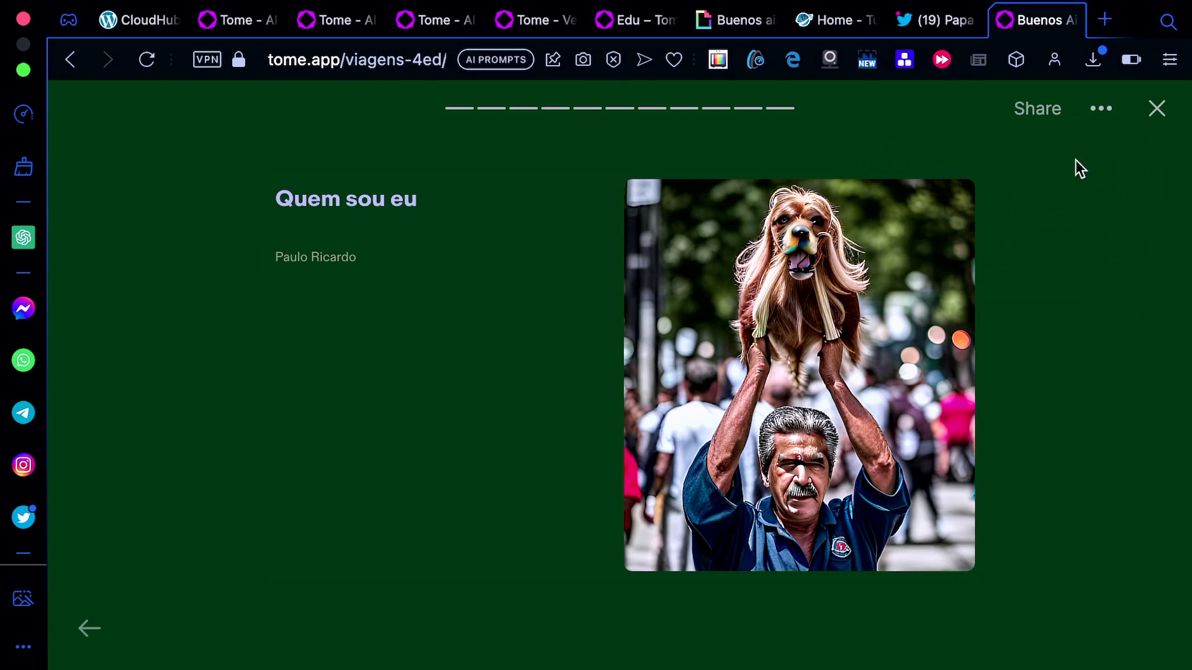
# - Show the presentation's share QR code, copy its link, and return to the list of personal presentations
pyautogui.click(1032, 118)
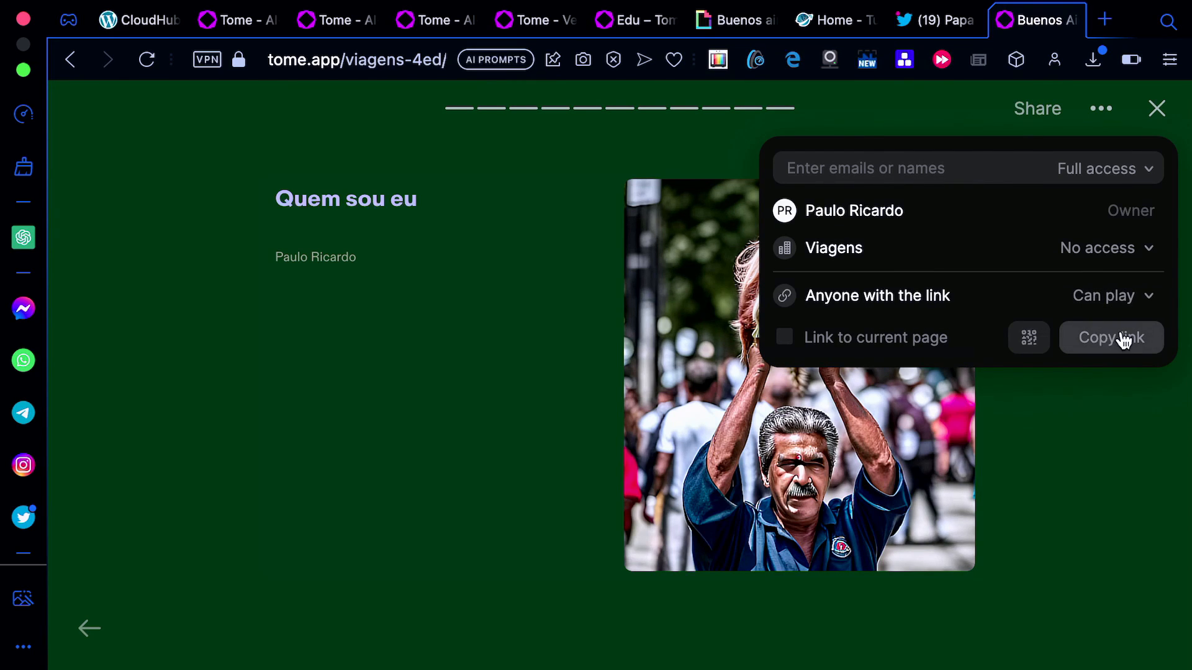
pyautogui.click(1028, 343)
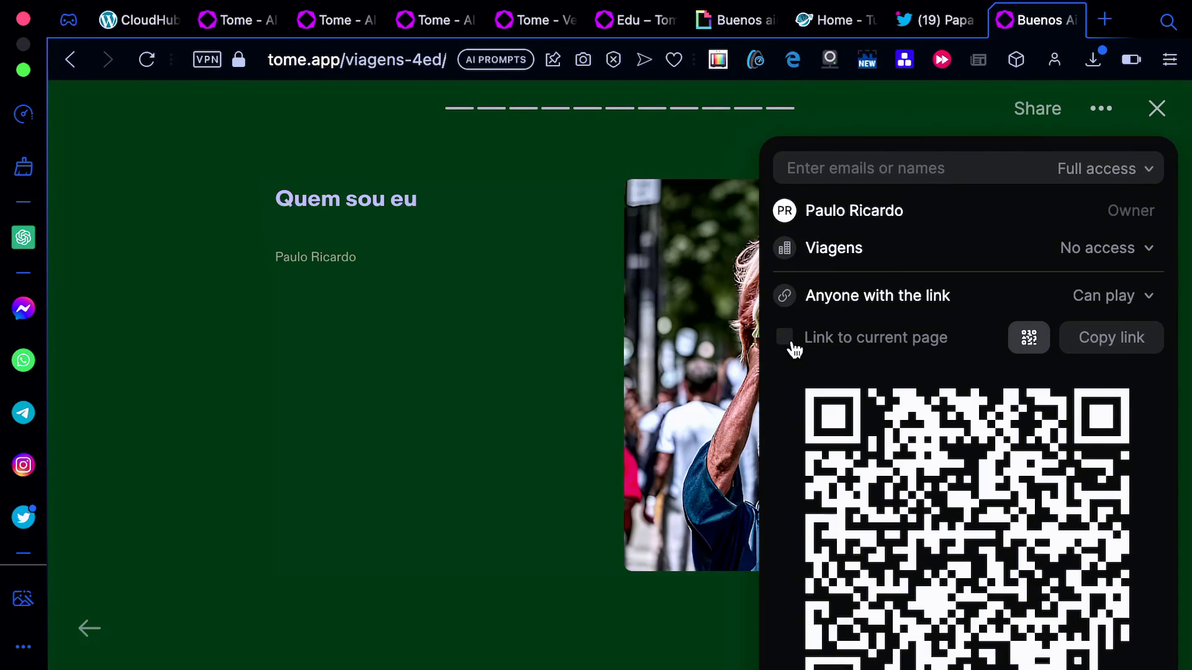
pyautogui.click(1113, 349)
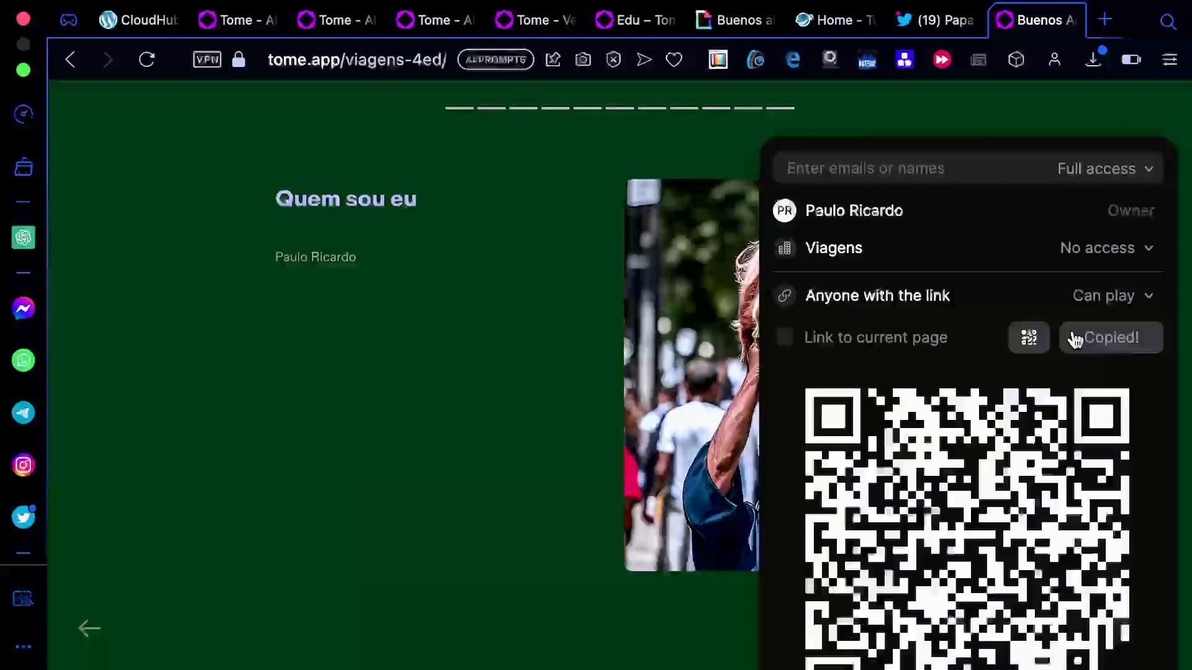
pyautogui.click(465, 406)
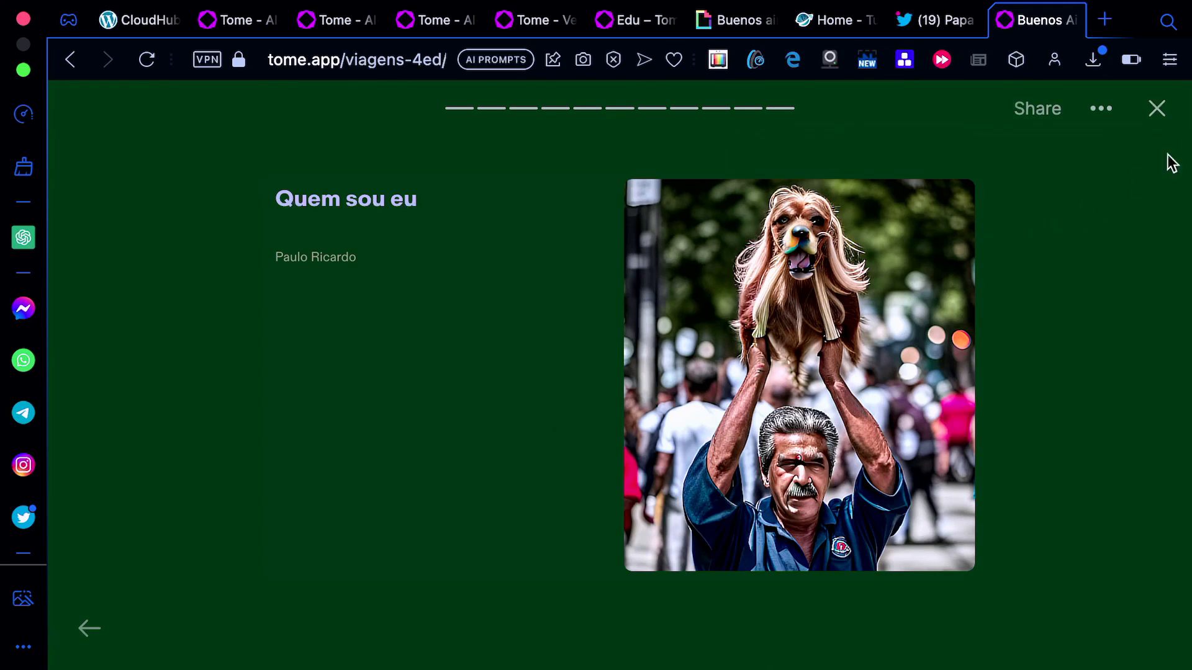
pyautogui.click(1156, 110)
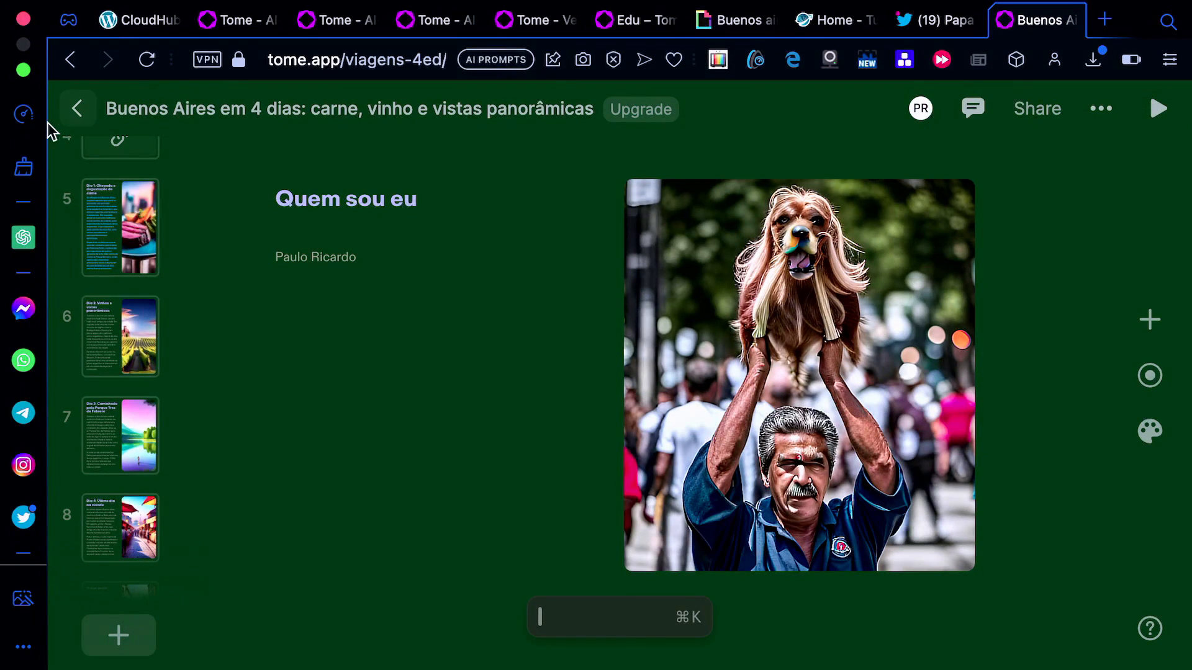
pyautogui.click(78, 117)
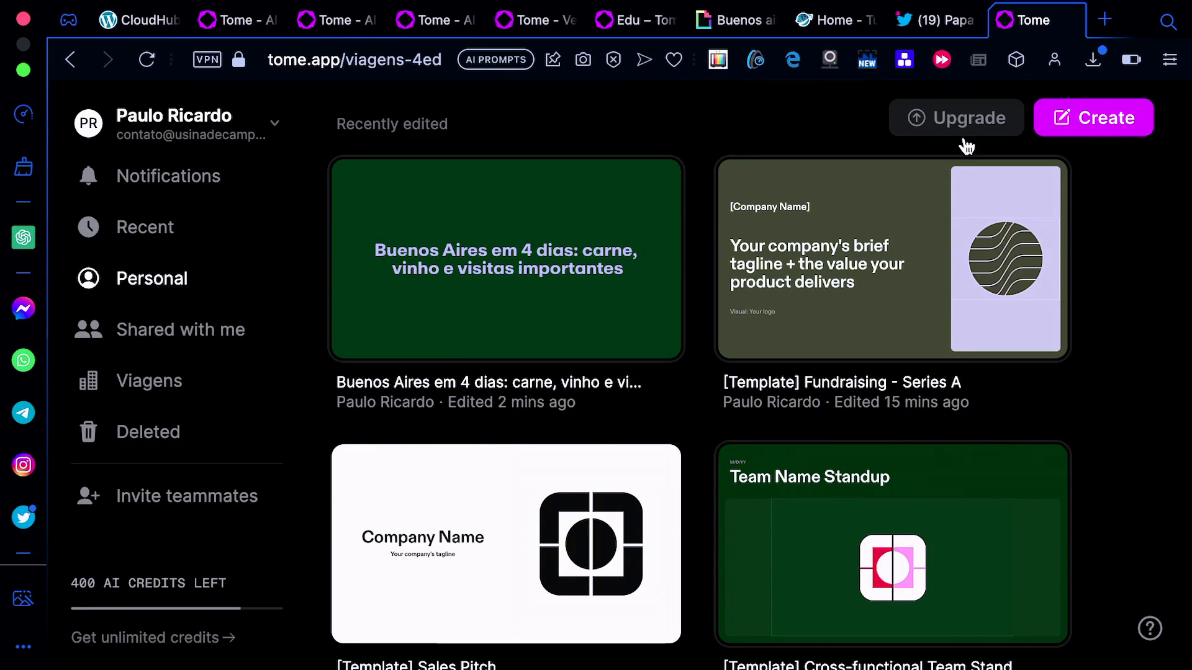
# - Copy the prompt "Monte uma apresentação sobre a Vida de Sócrates..." from the Tome conversation in ChatGPT
pyautogui.click(24, 239)
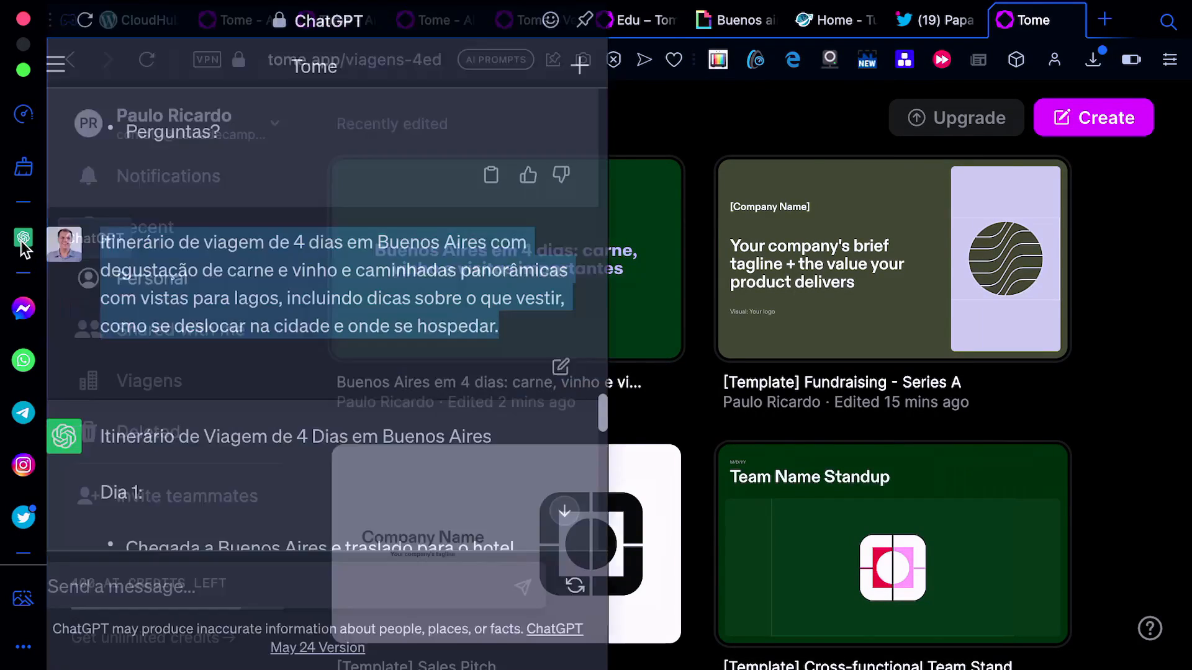
pyautogui.scroll(-10, 391, 221)
pyautogui.scroll(-15, 391, 221)
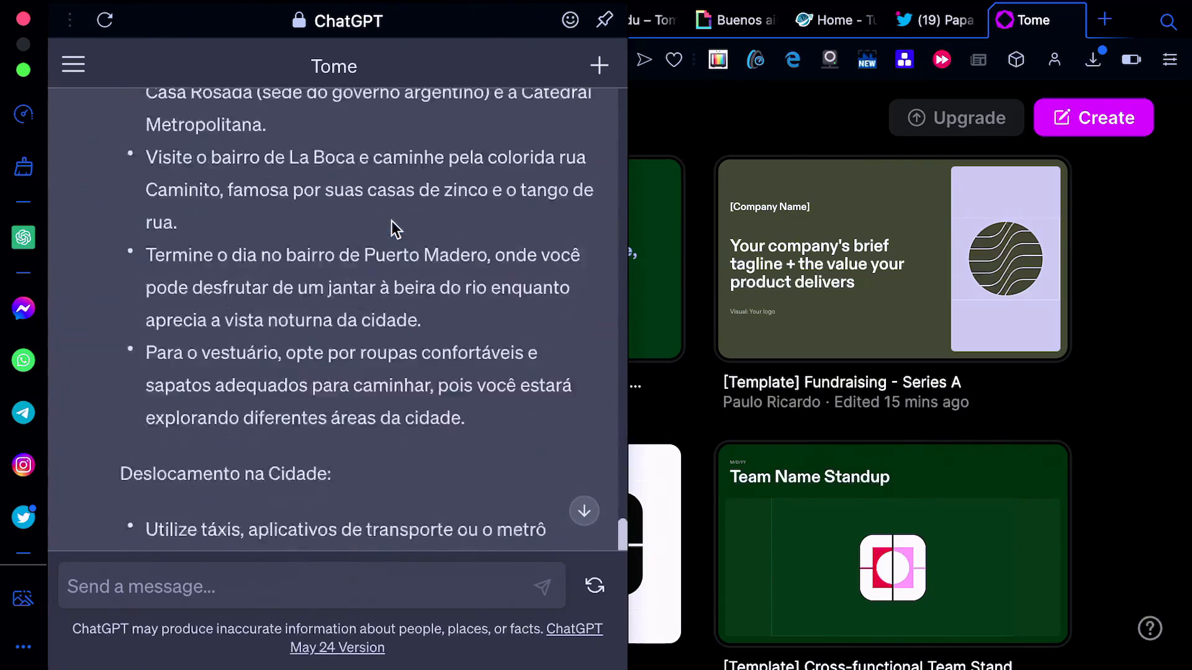
pyautogui.scroll(-4, 397, 277)
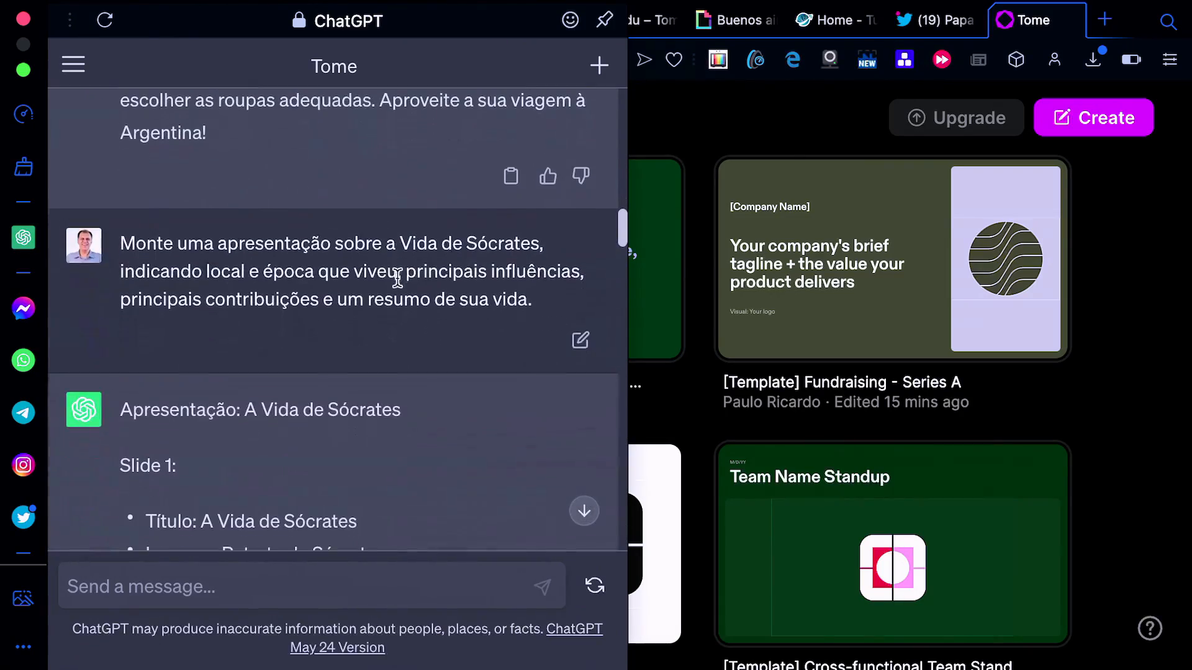
pyautogui.moveTo(120, 239); pyautogui.dragTo(564, 304)
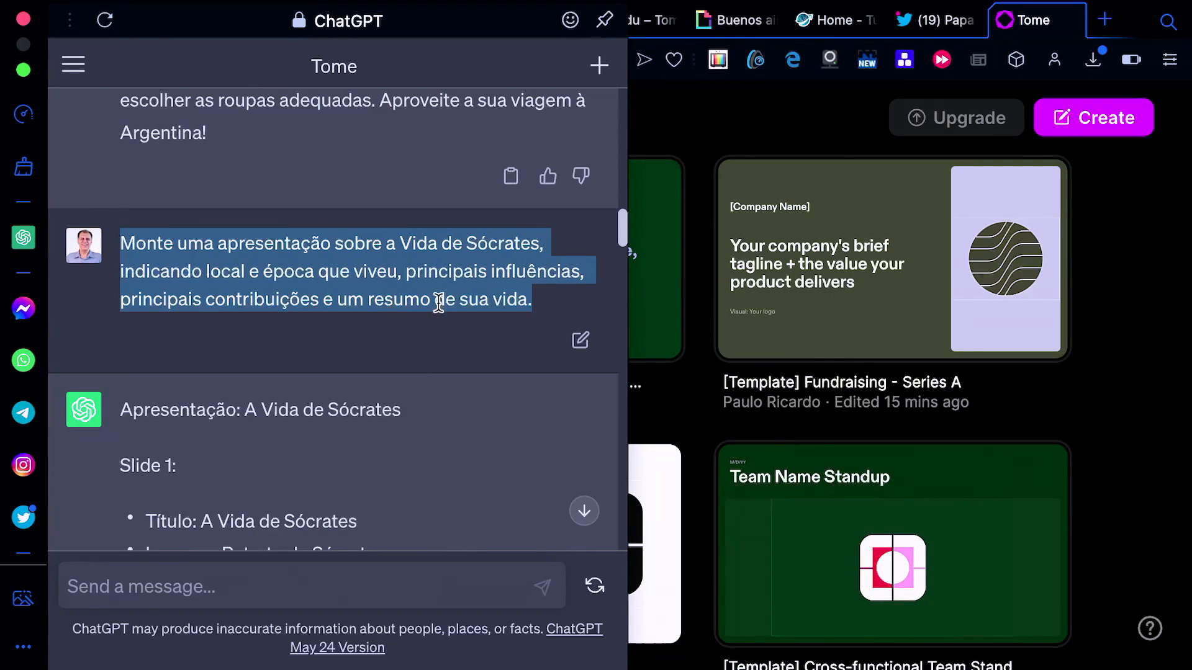
pyautogui.click(690, 409)
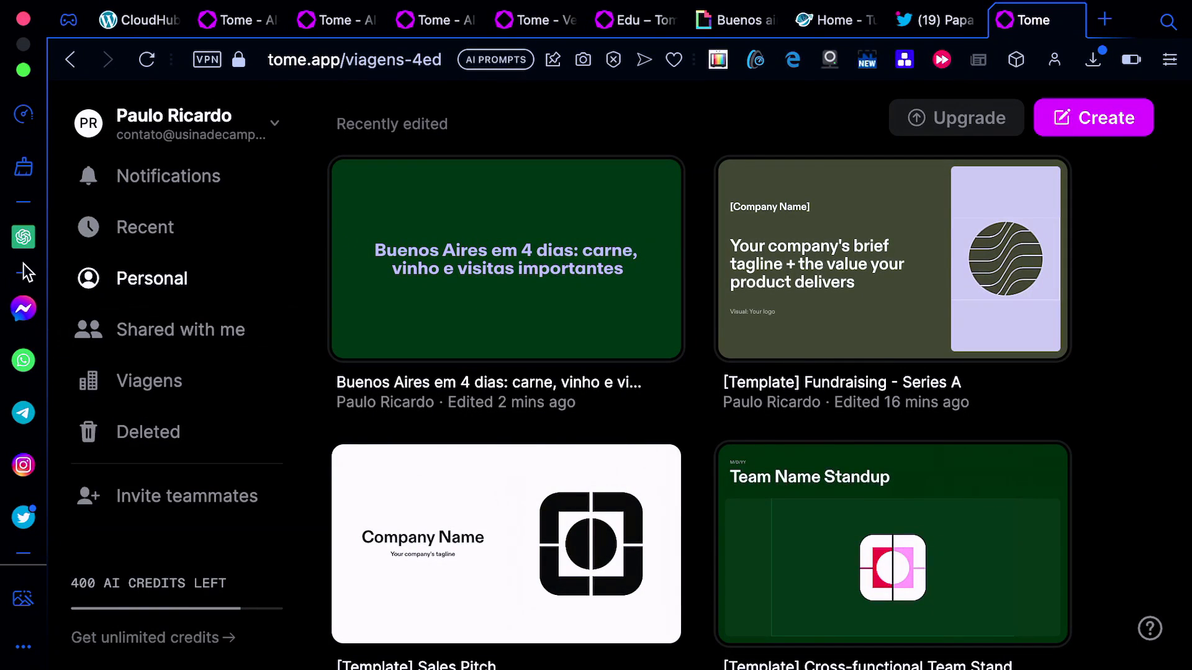
pyautogui.click(23, 237)
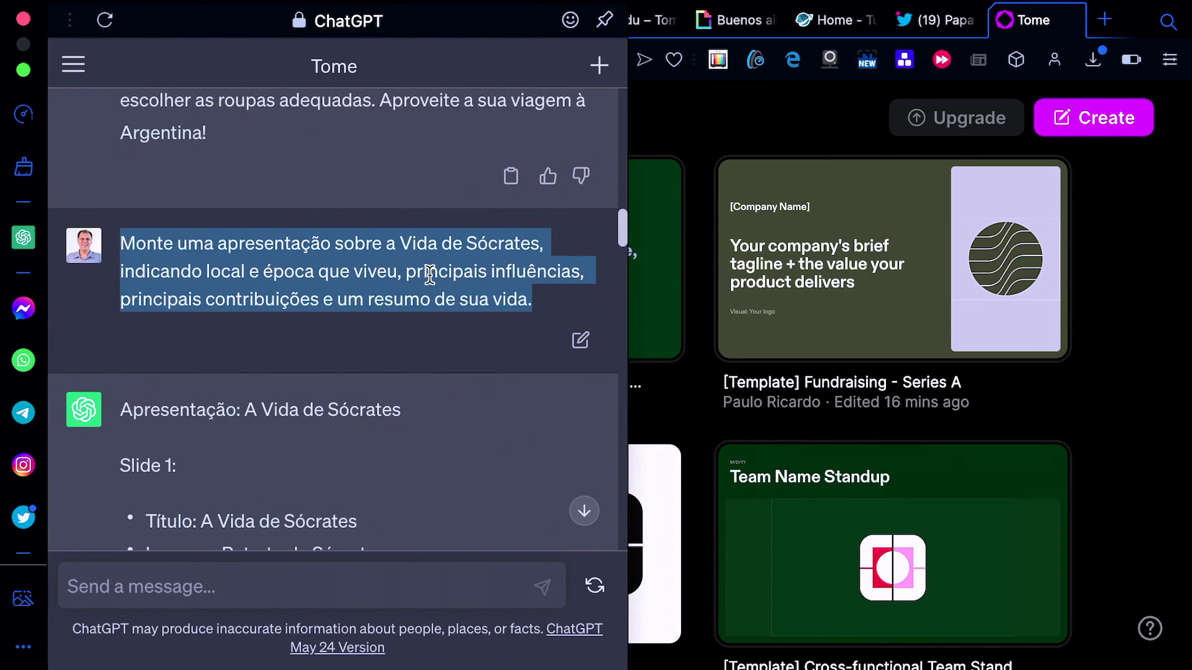
pyautogui.click(698, 378)
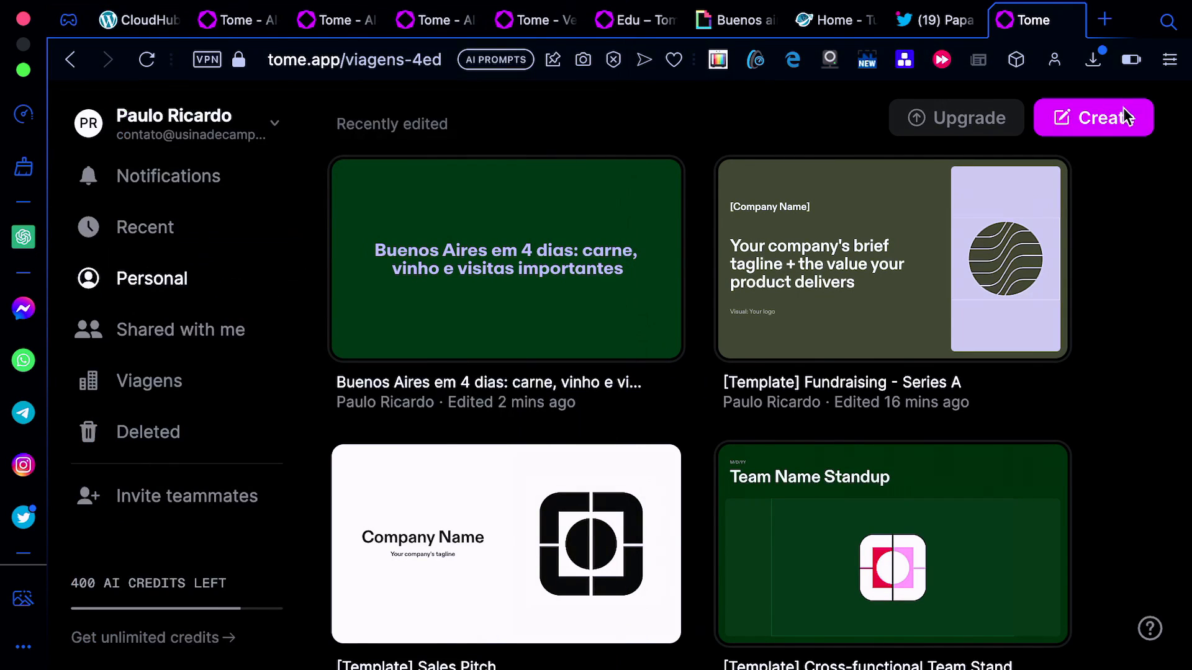
# - Create a new Tome and generate a presentation from the copied prompt about the life of Sócrates
pyautogui.click(1099, 124)
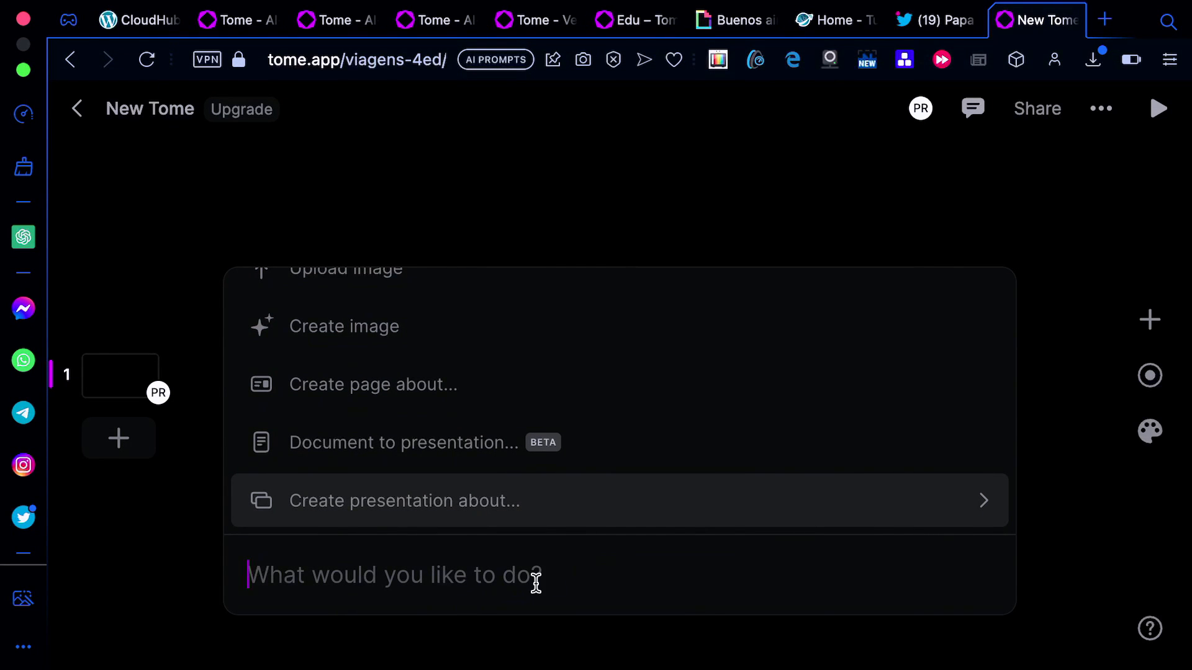
pyautogui.hotkey('ctrl', 'v')
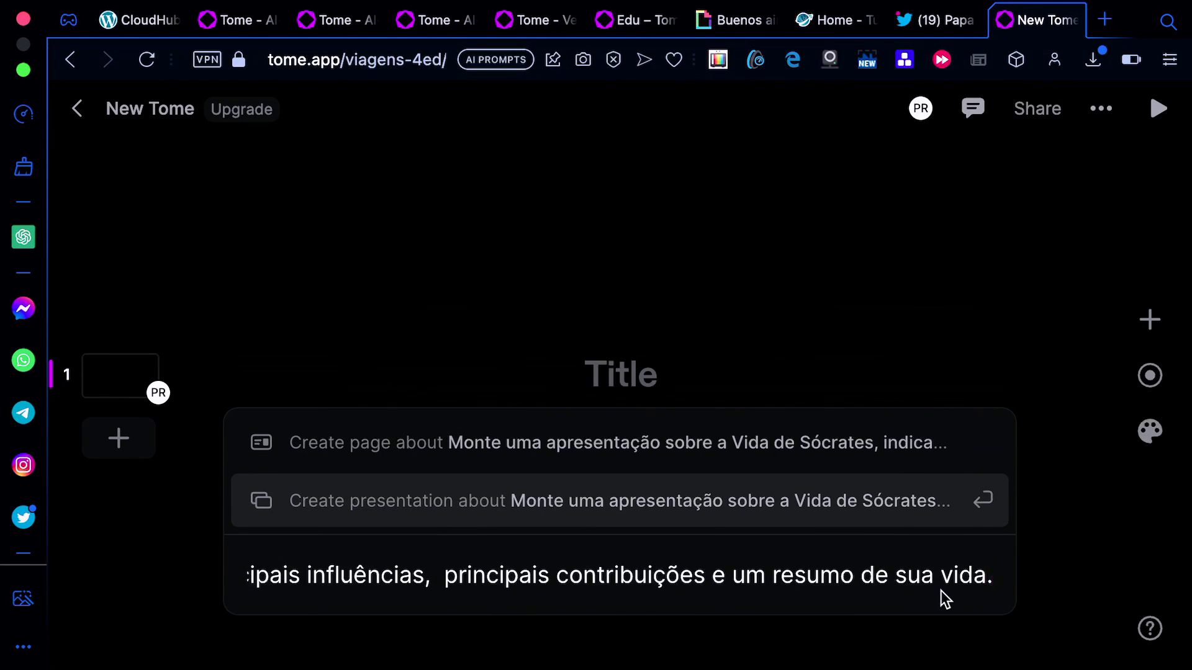
pyautogui.press('Return')
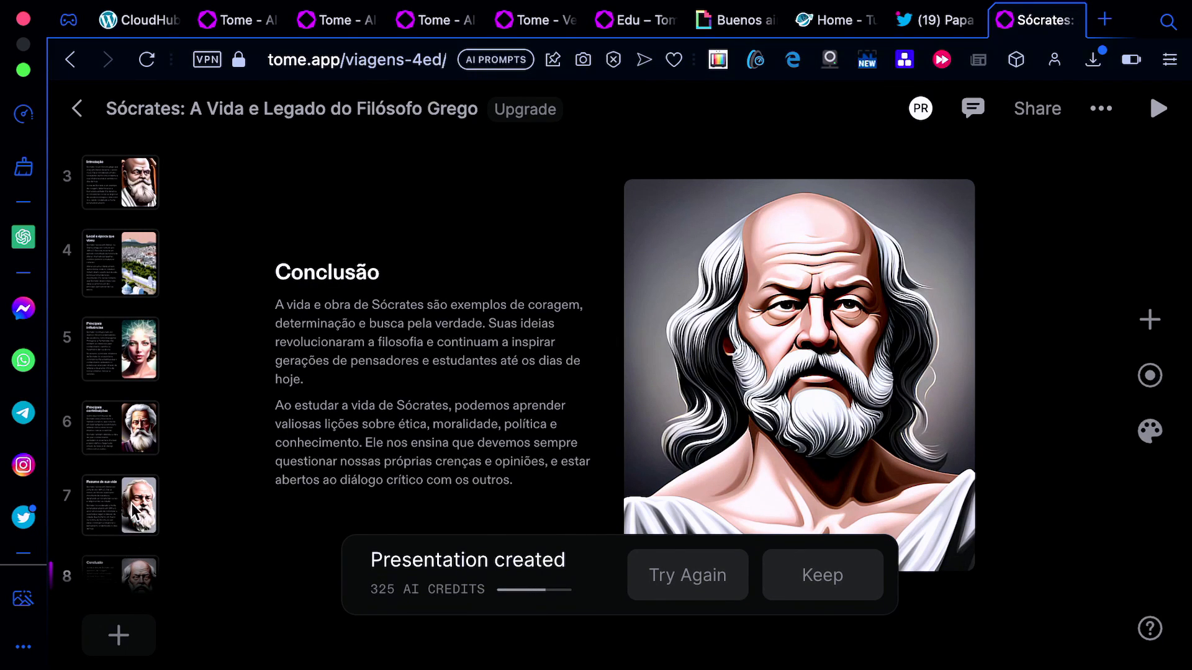
# - Look over the generated page thumbnails, and play the Sócrates presentation from its title page in fullscreen view
pyautogui.scroll(-1, 131, 506)
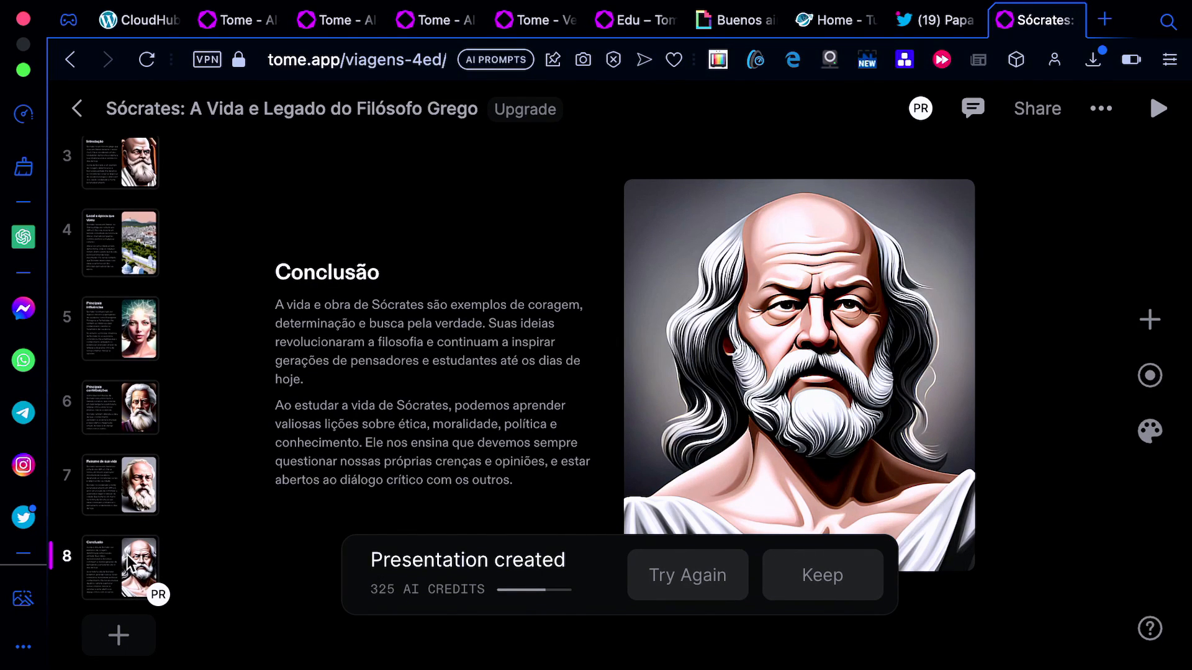
pyautogui.scroll(5, 127, 554)
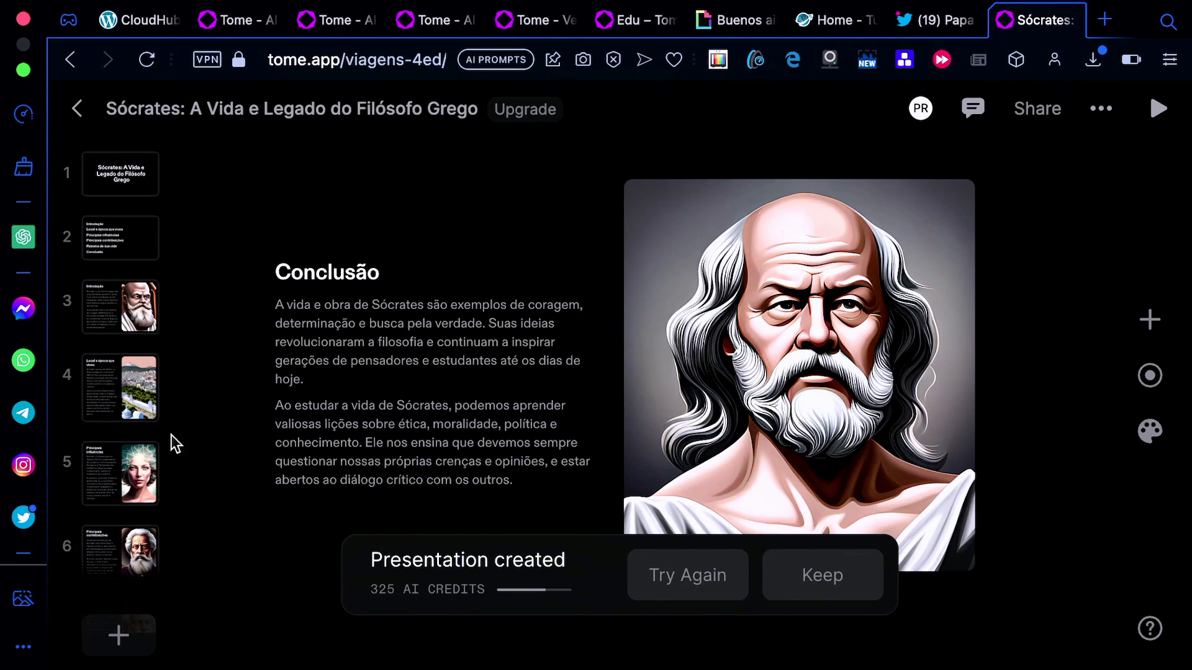
pyautogui.click(102, 178)
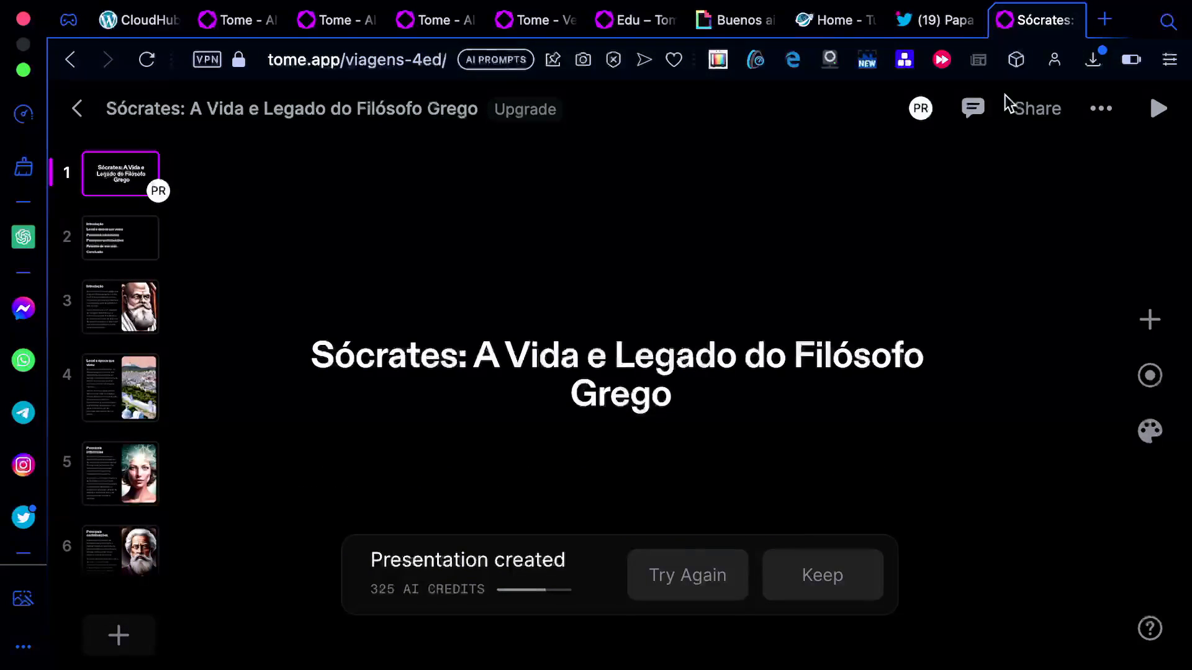
pyautogui.click(1158, 112)
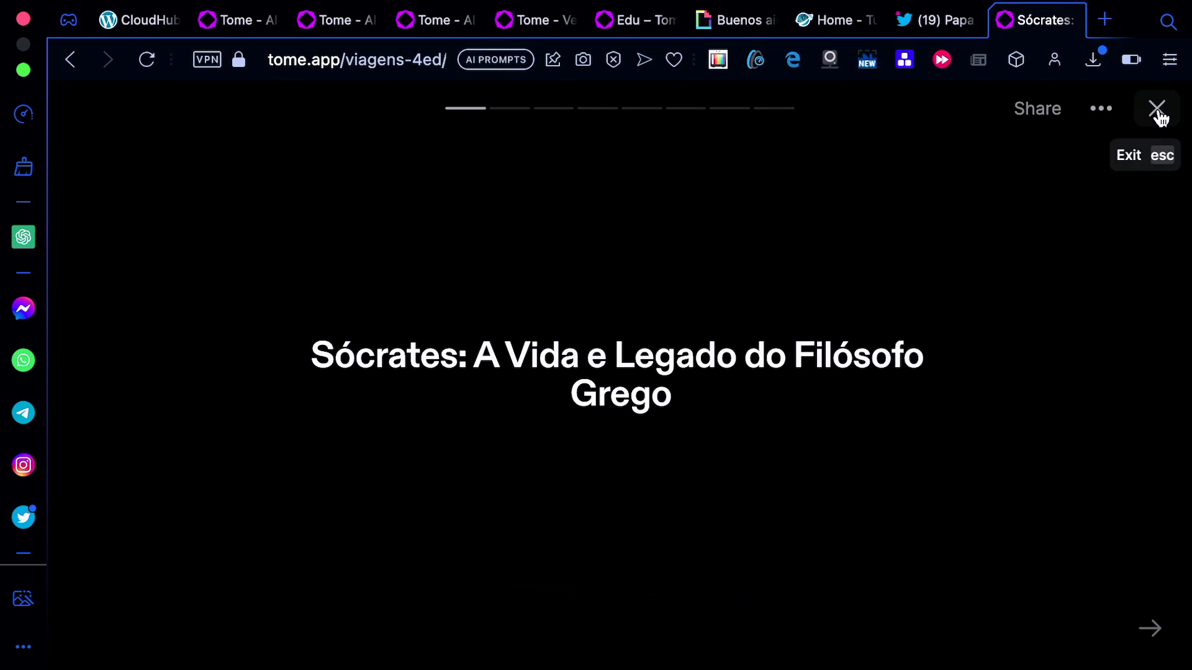
pyautogui.click(1102, 113)
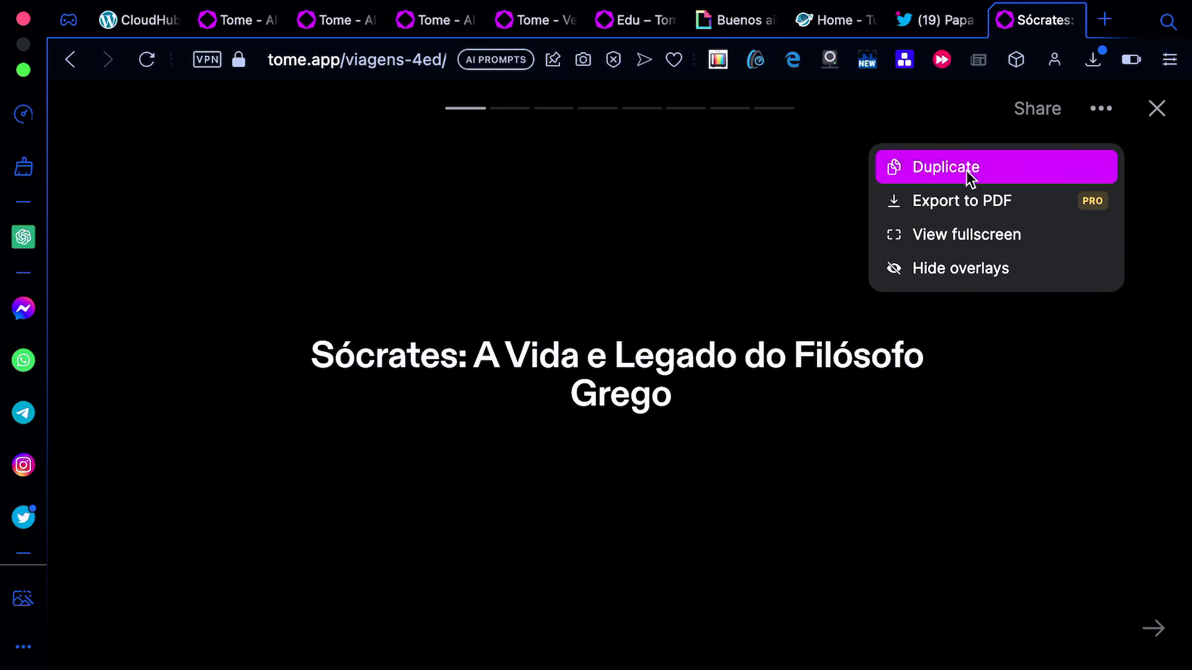
pyautogui.click(939, 234)
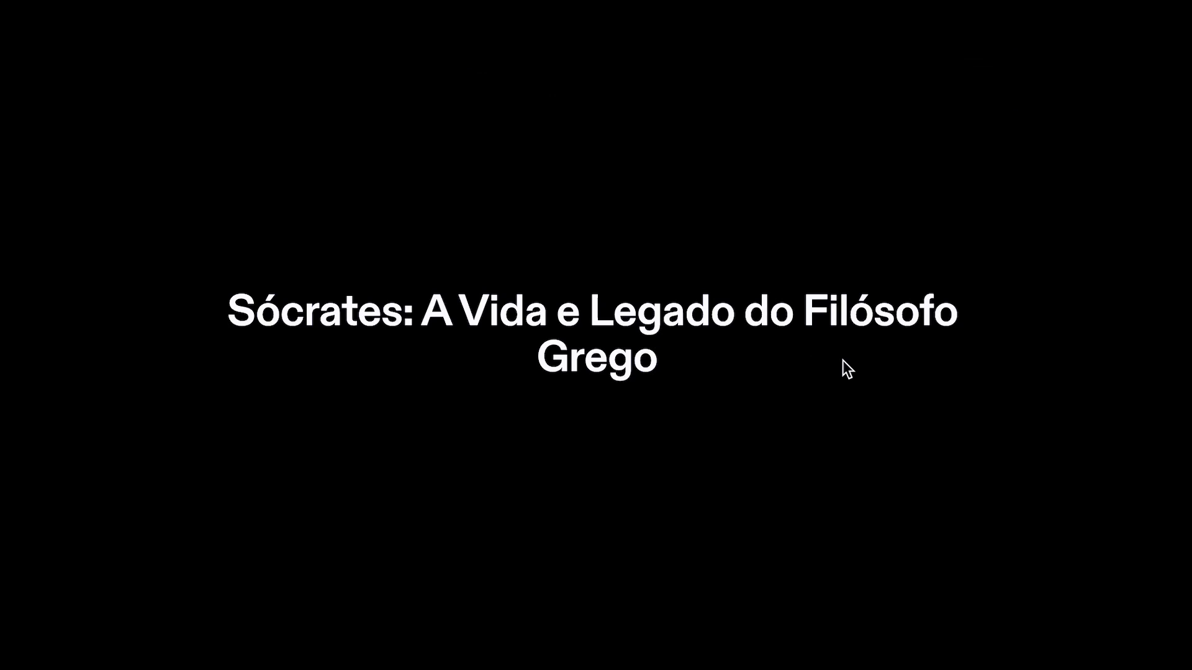
# - Advance through the Sócrates pages from the table of contents to Conclusão, reading each section
pyautogui.press('Right')
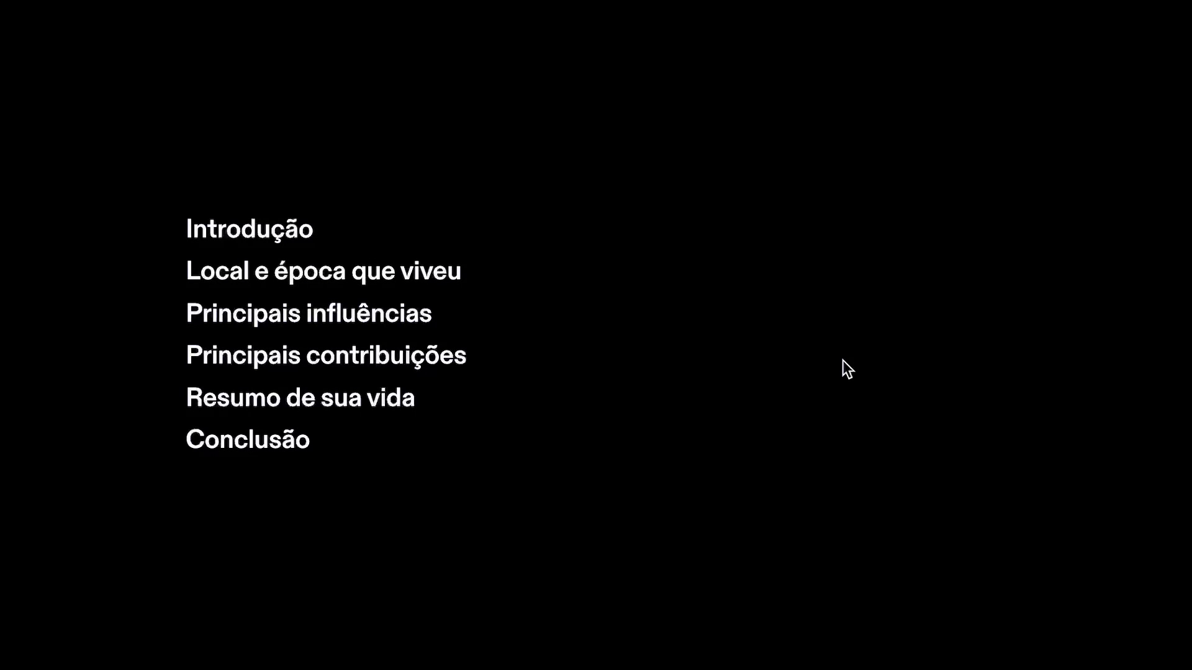
pyautogui.press('Right')
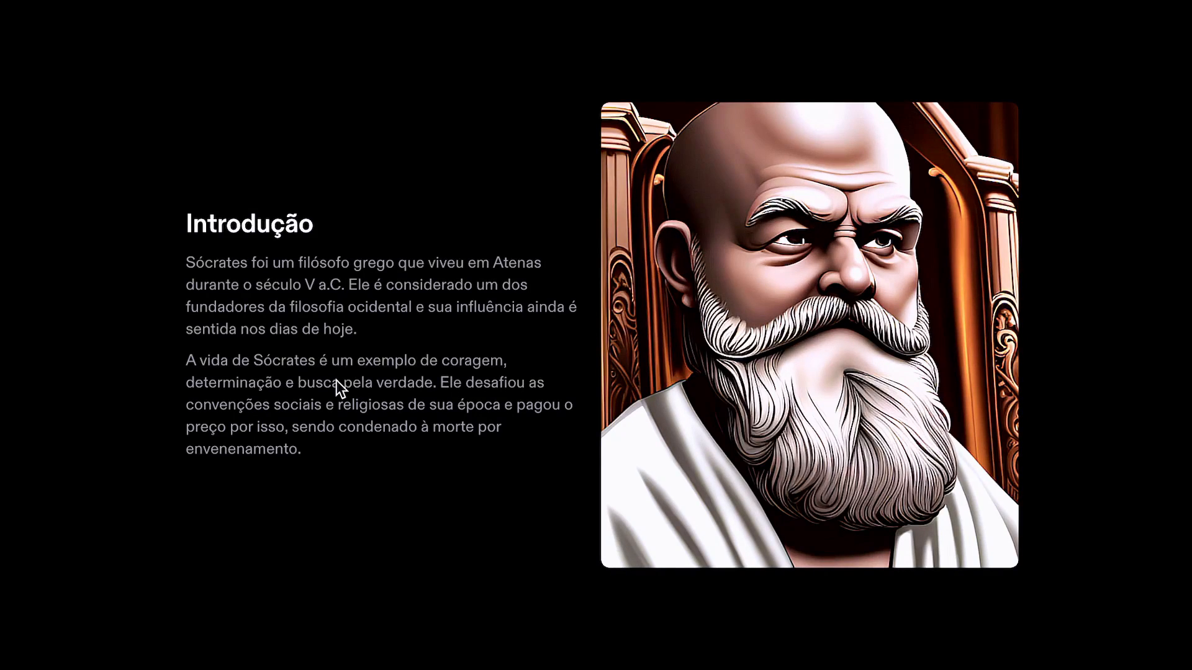
pyautogui.press('Right')
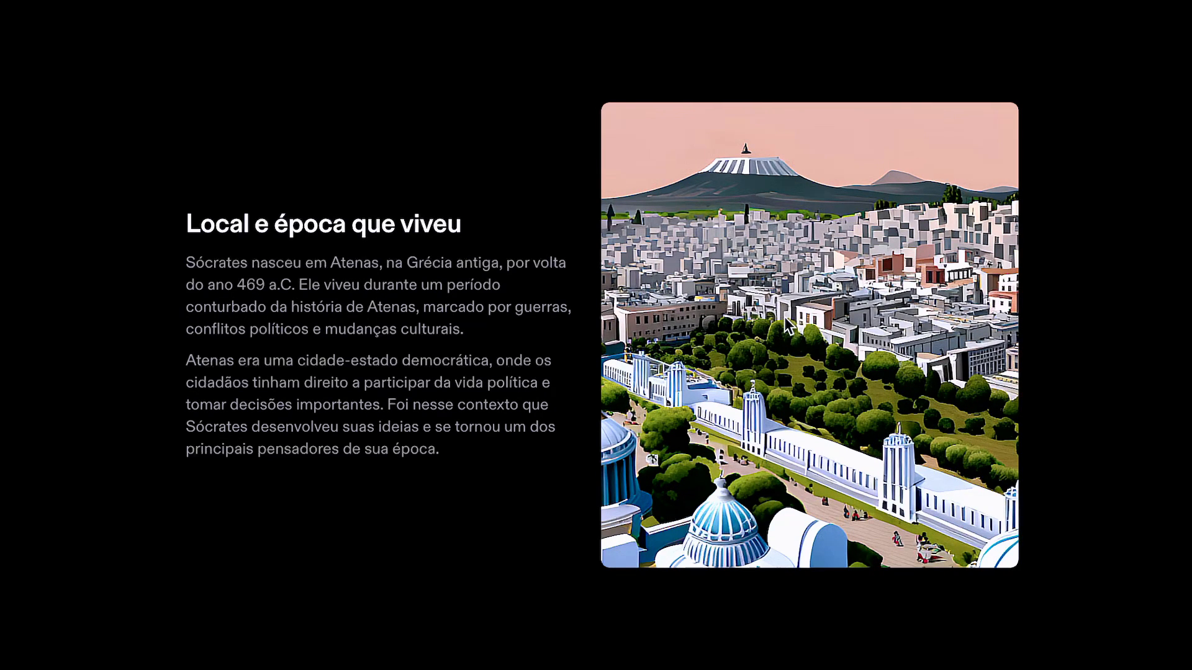
pyautogui.press('Right')
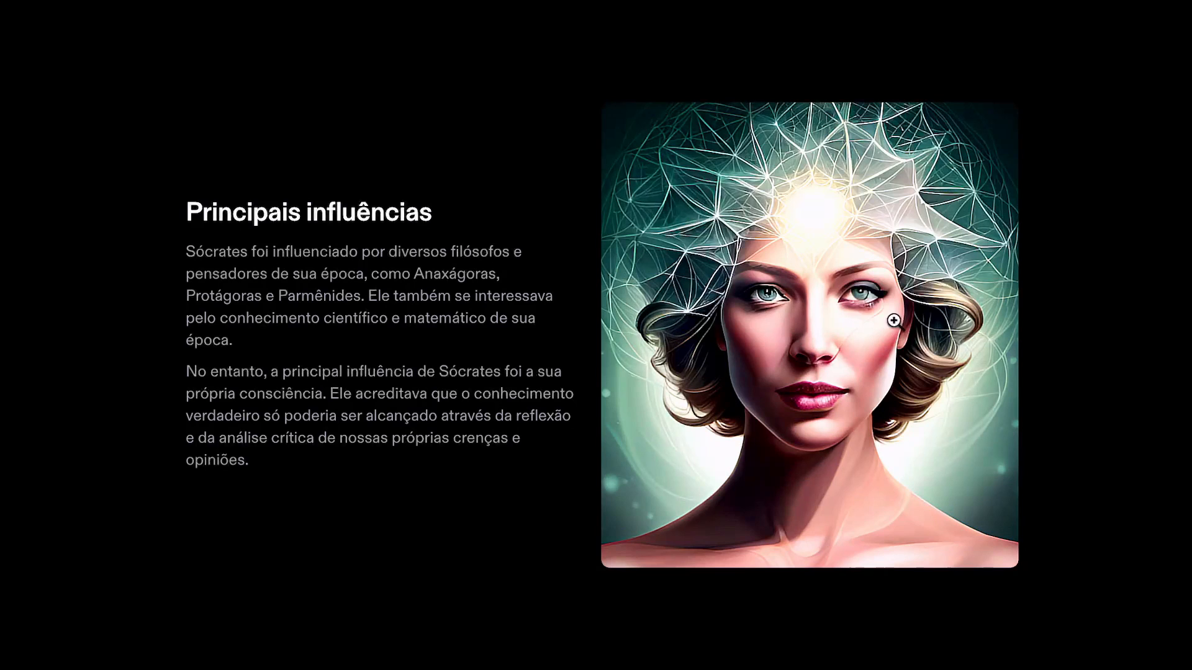
pyautogui.press('Right')
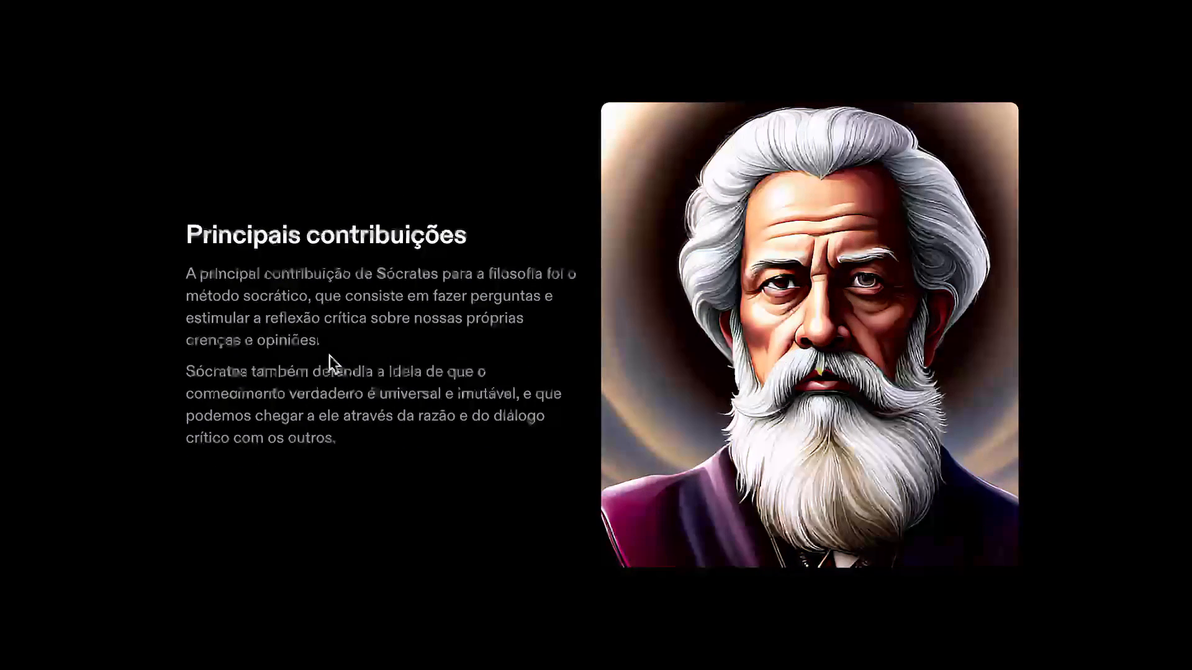
pyautogui.press('Right')
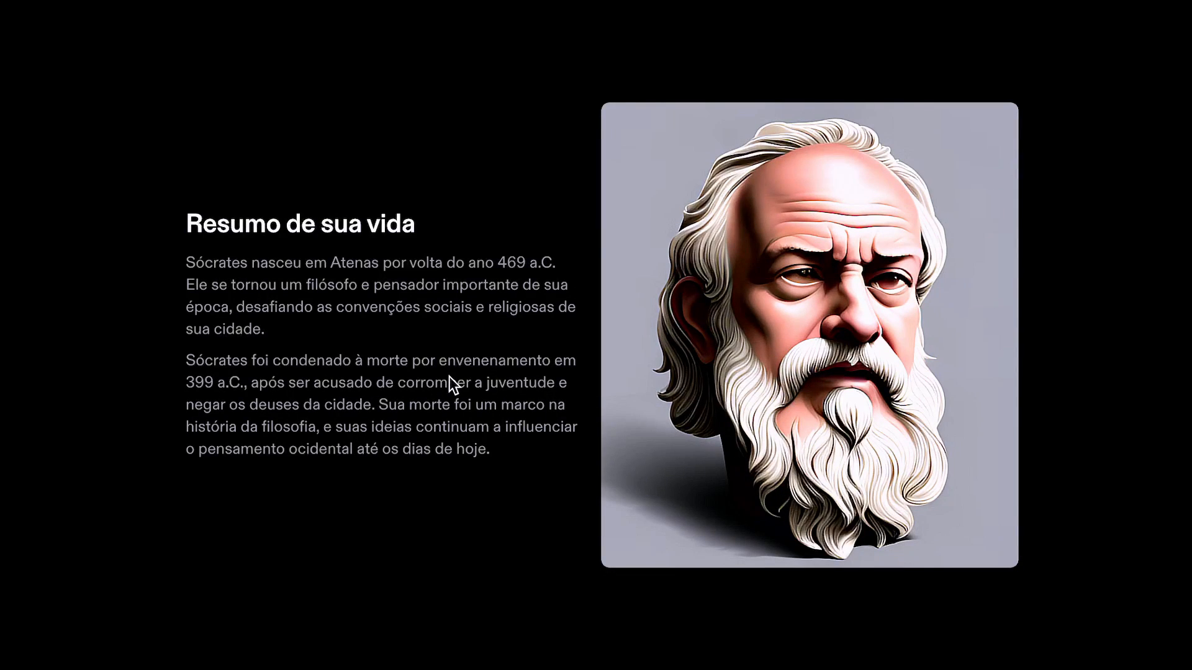
pyautogui.press('Right')
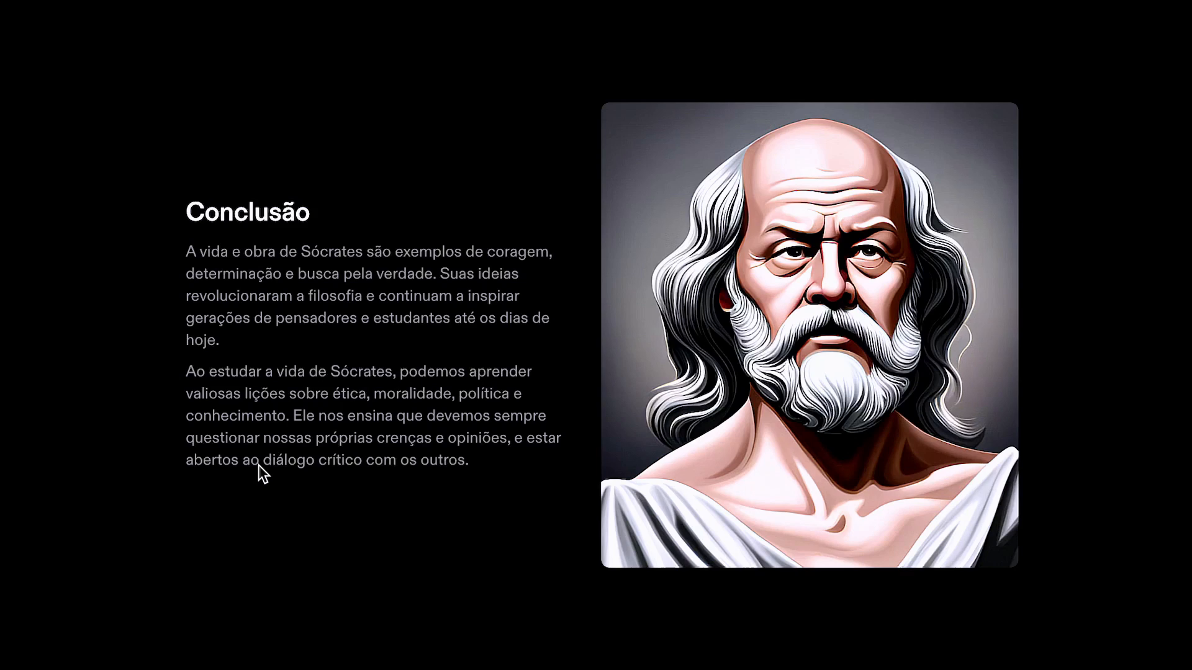
# - Go back page by page to the Sócrates title page, and leave fullscreen and playback for the editor
pyautogui.press('Left')
pyautogui.press('Left')
pyautogui.press('Left')
pyautogui.press('Left')
pyautogui.press('Left')
pyautogui.press('Left')
pyautogui.press('Left')
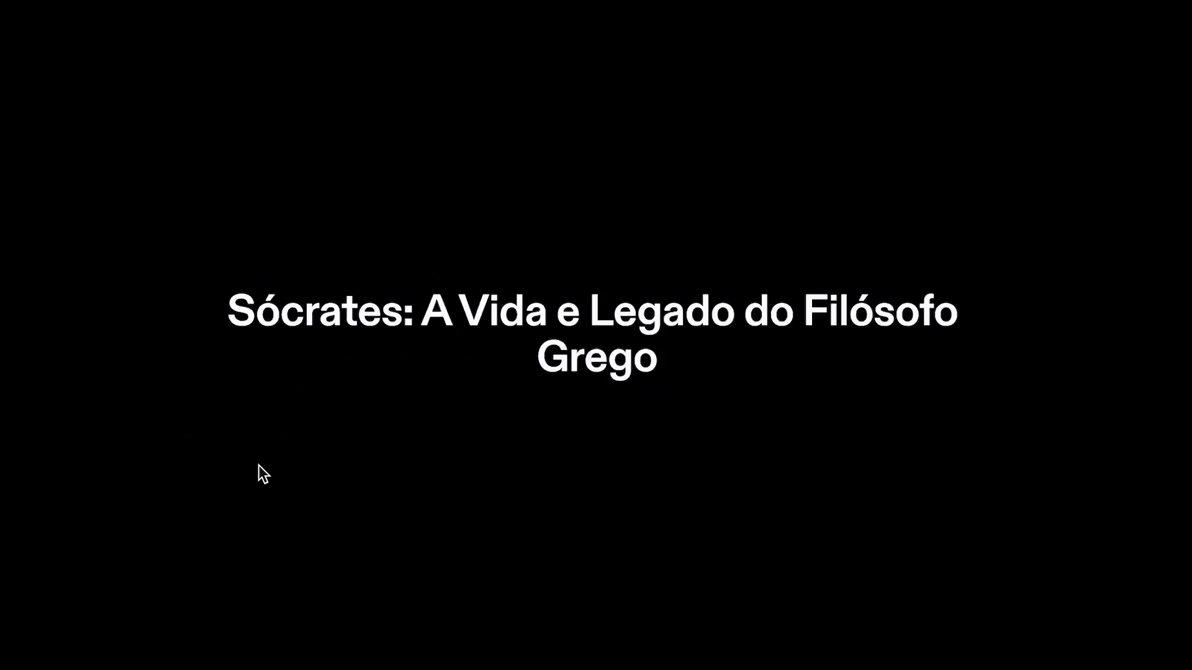
pyautogui.press('Escape')
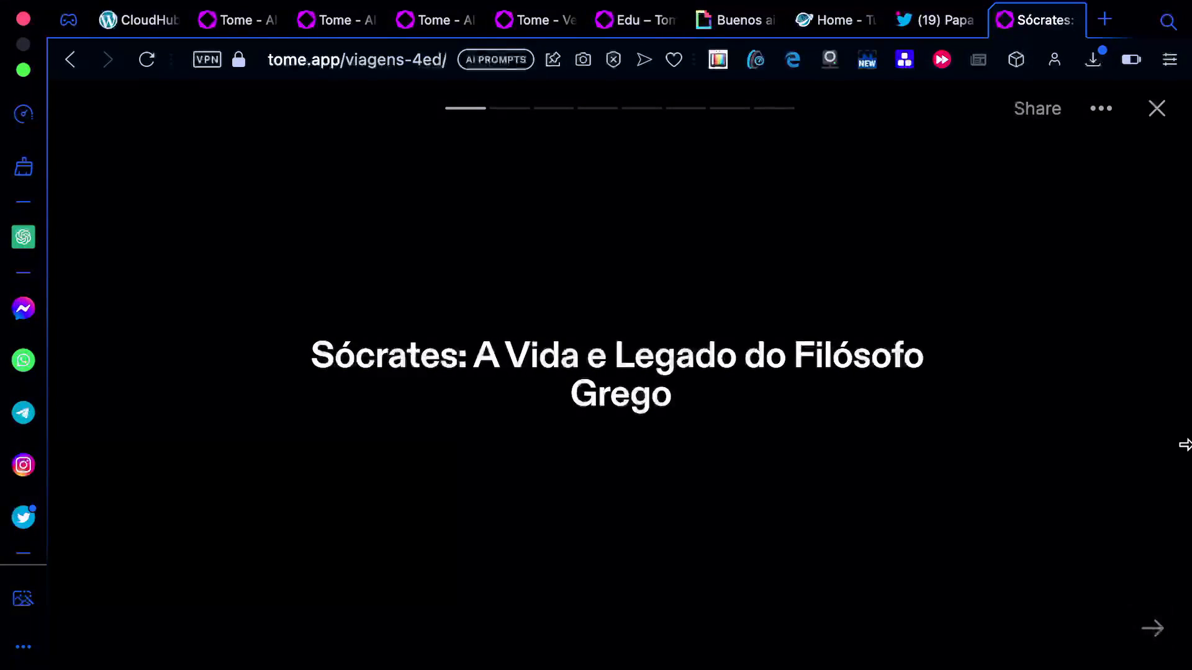
pyautogui.click(1157, 112)
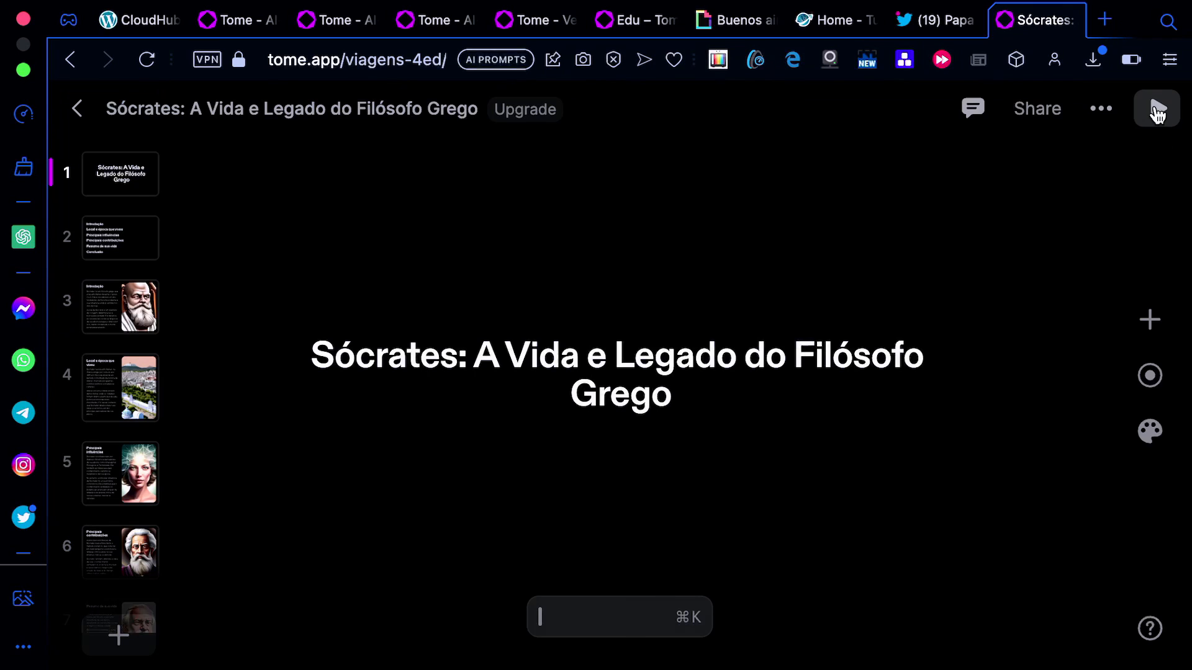
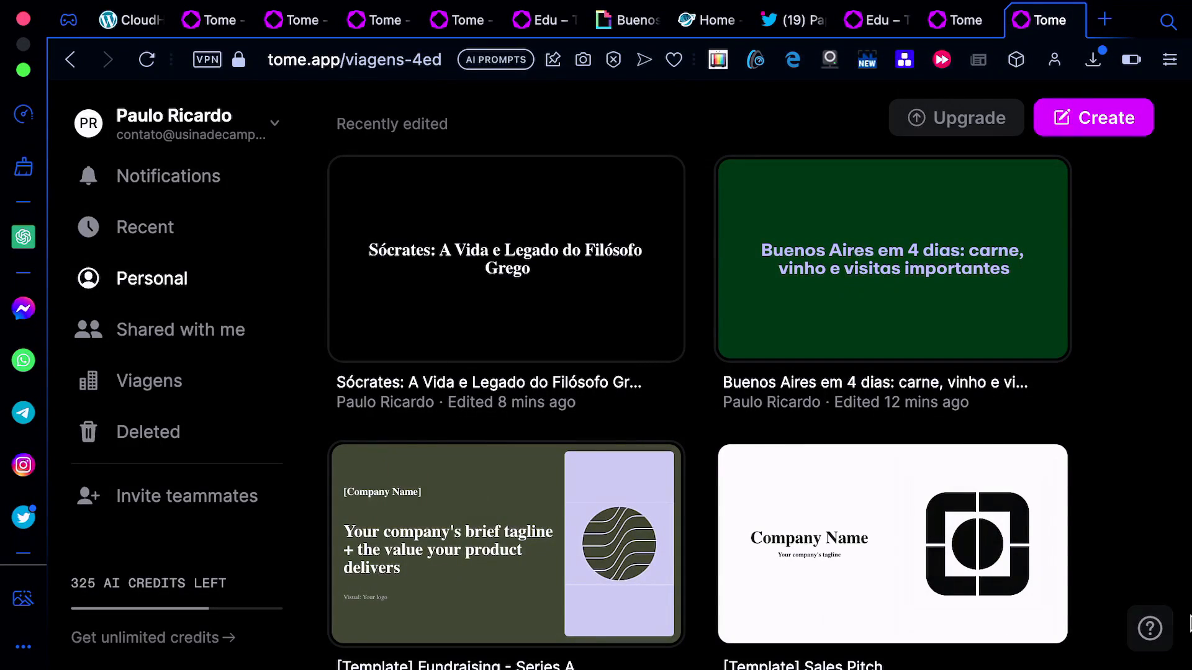
# - Open the support messenger from the help options for sending a message
pyautogui.click(1150, 629)
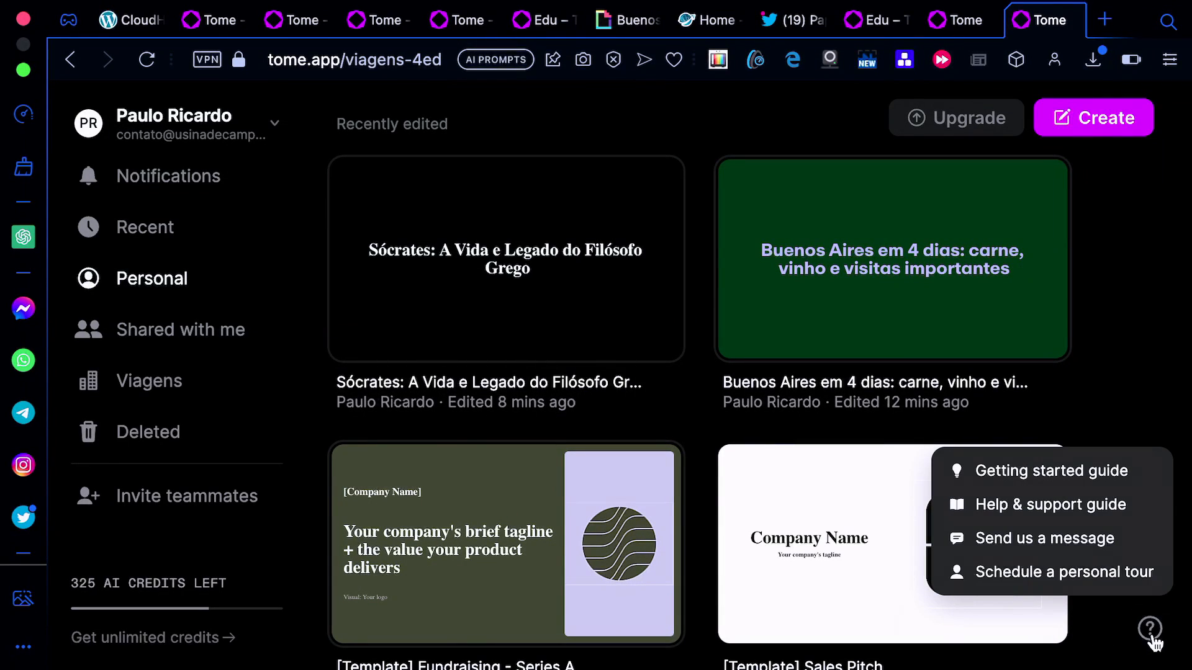
pyautogui.click(1025, 539)
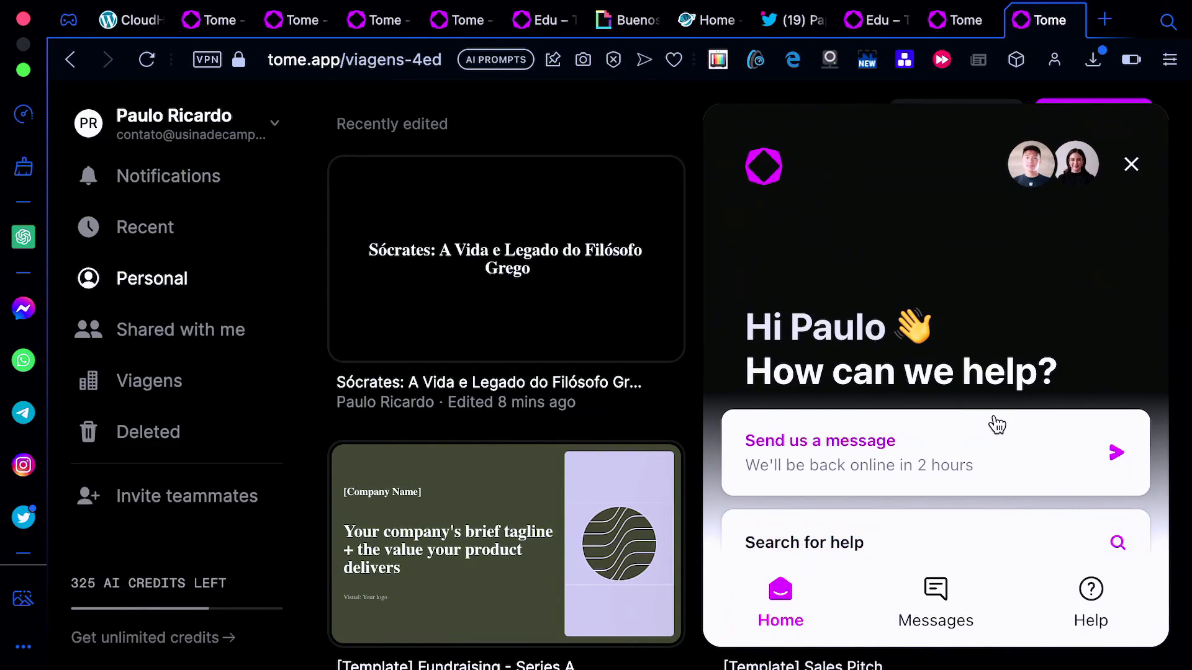
# - Open the help article "How can I qualify for Tome for Edu credits?" and read its eligibility sections
pyautogui.scroll(-3, 997, 425)
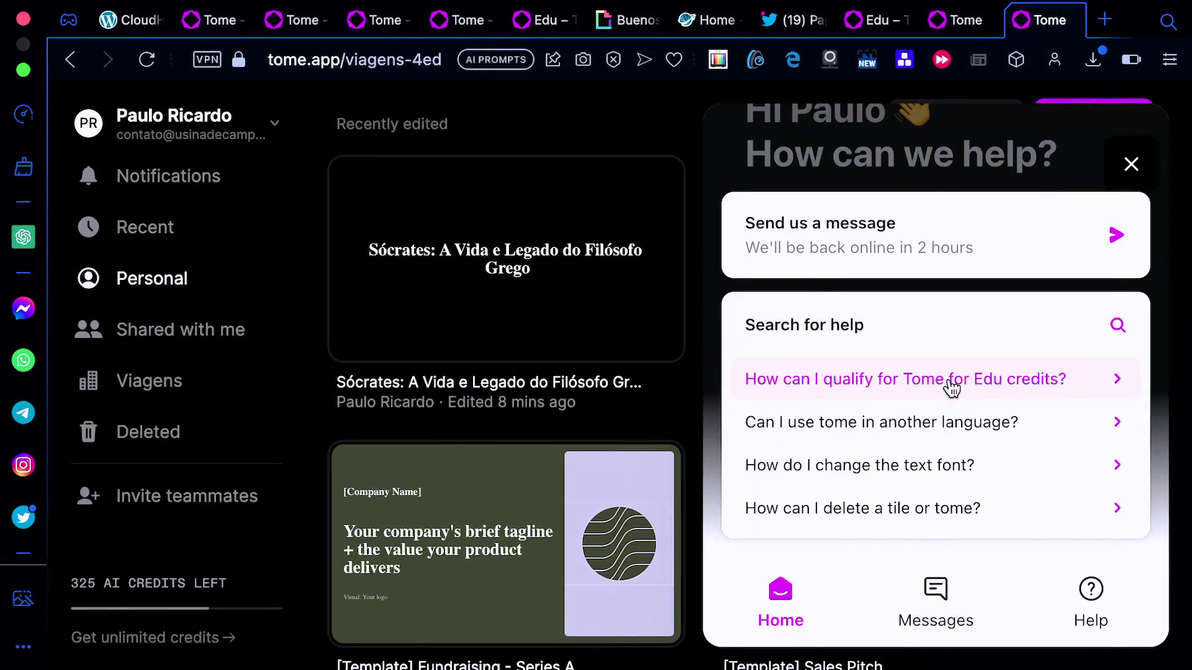
pyautogui.click(998, 385)
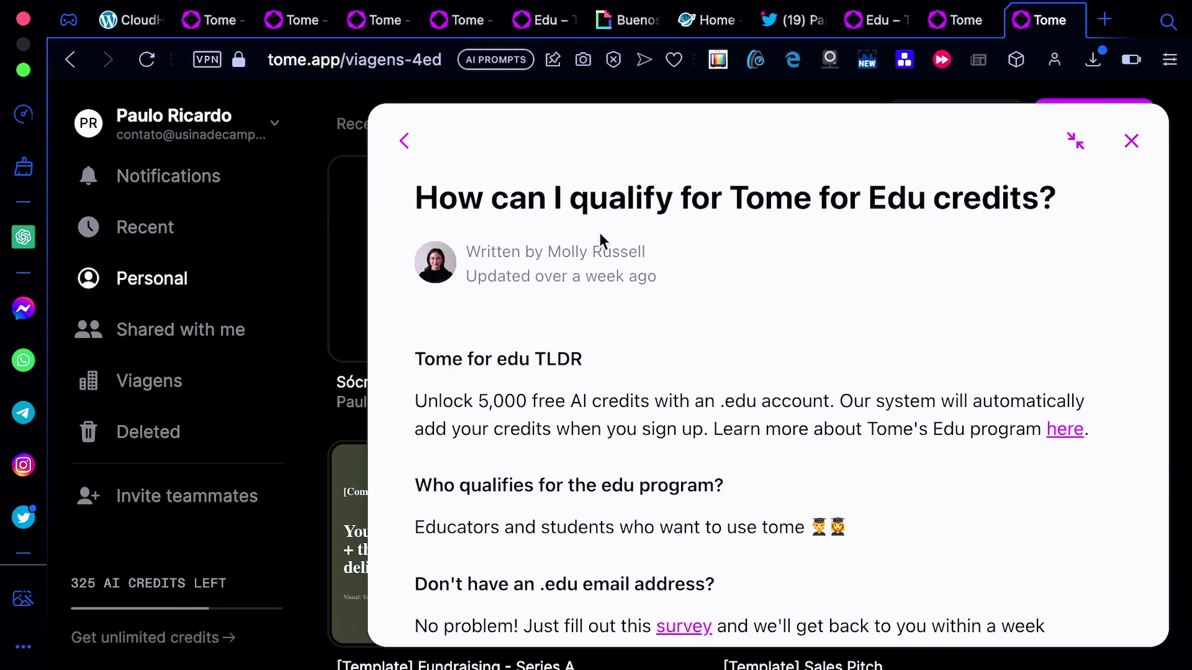
pyautogui.scroll(-3, 601, 339)
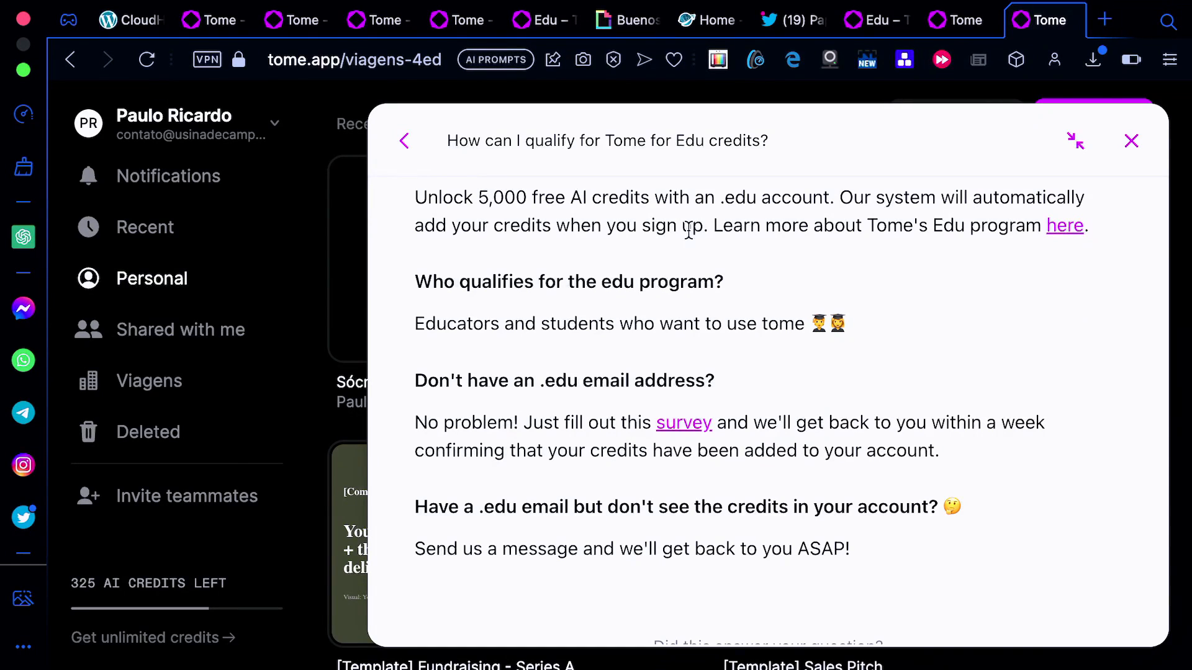
pyautogui.moveTo(718, 197); pyautogui.dragTo(766, 199)
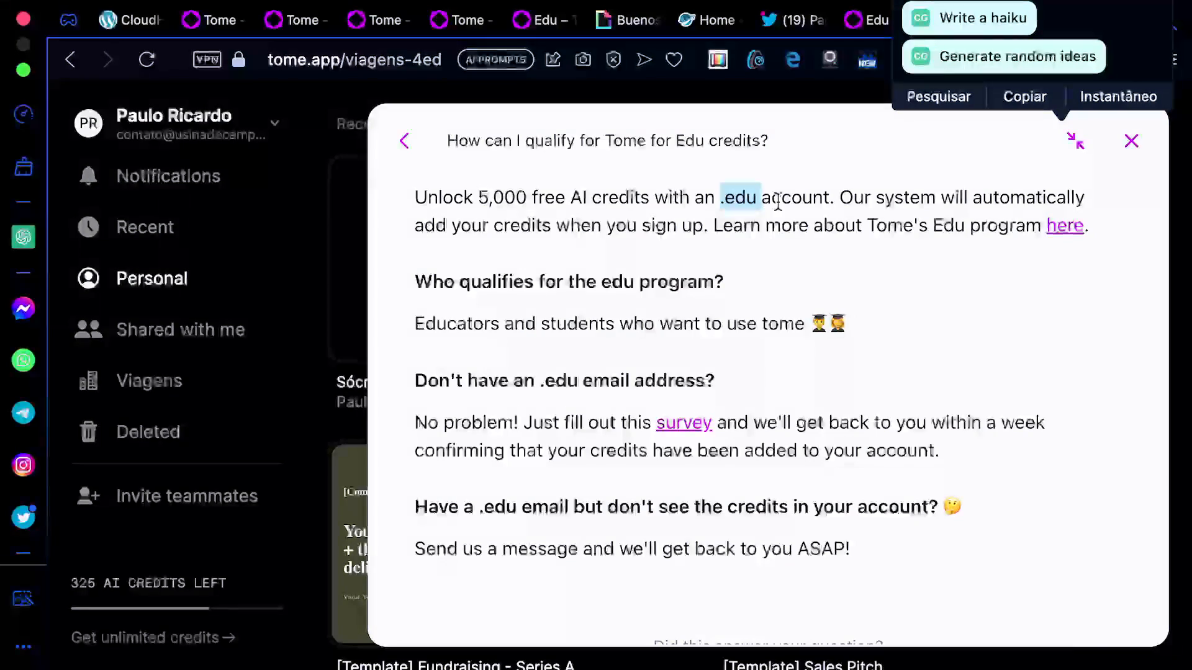
pyautogui.click(837, 247)
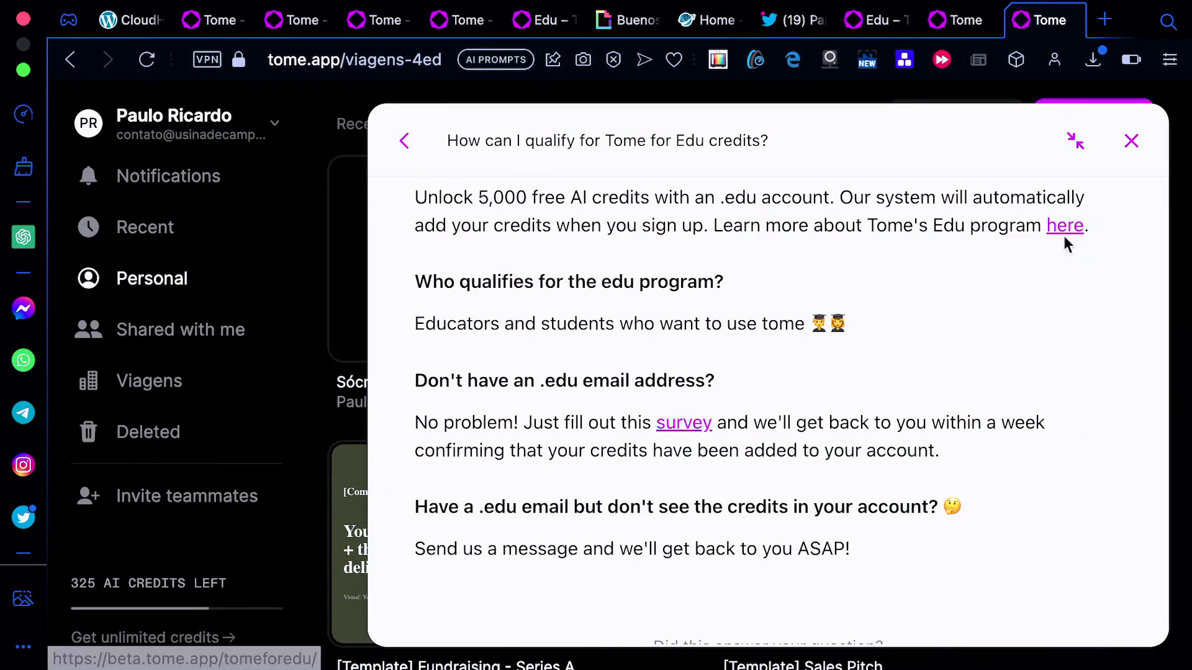
pyautogui.scroll(-1, 564, 333)
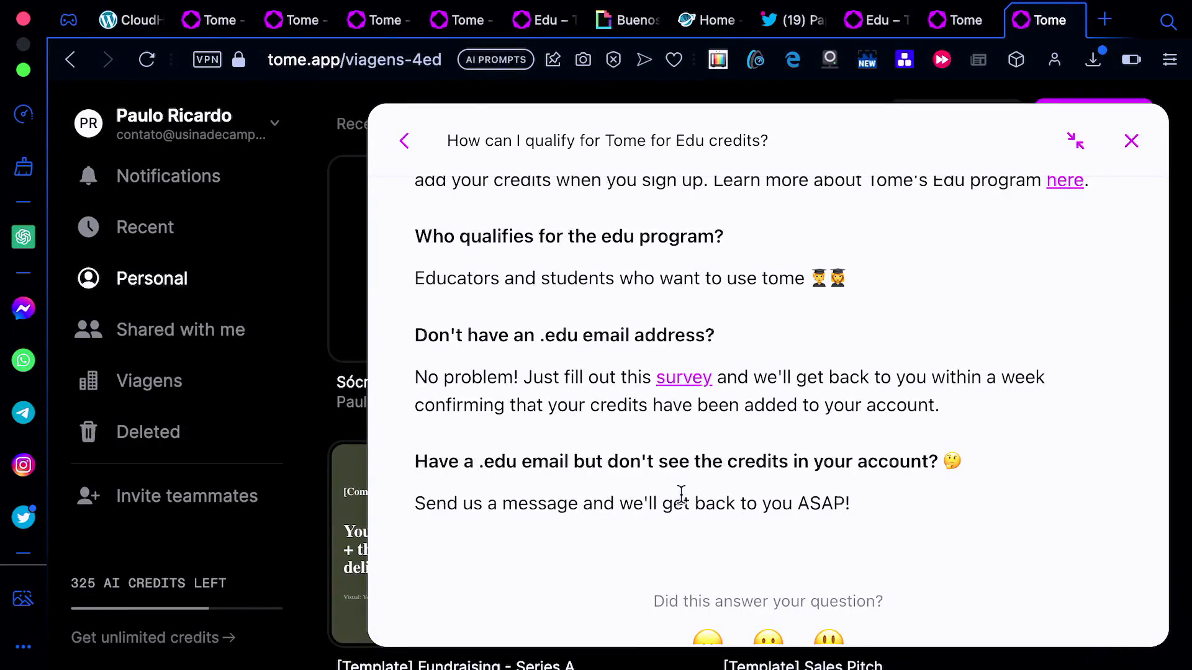
# - Open the survey for applicants without an .edu address, start it, and submit the Tome login e-mail
pyautogui.click(685, 381)
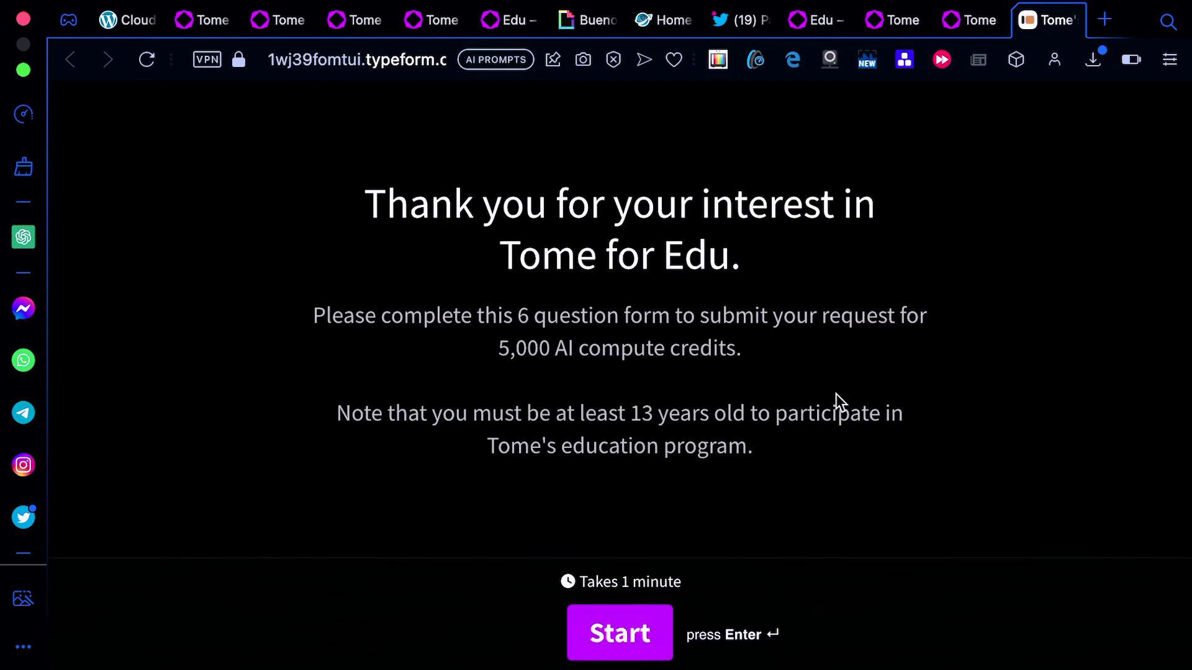
pyautogui.click(619, 640)
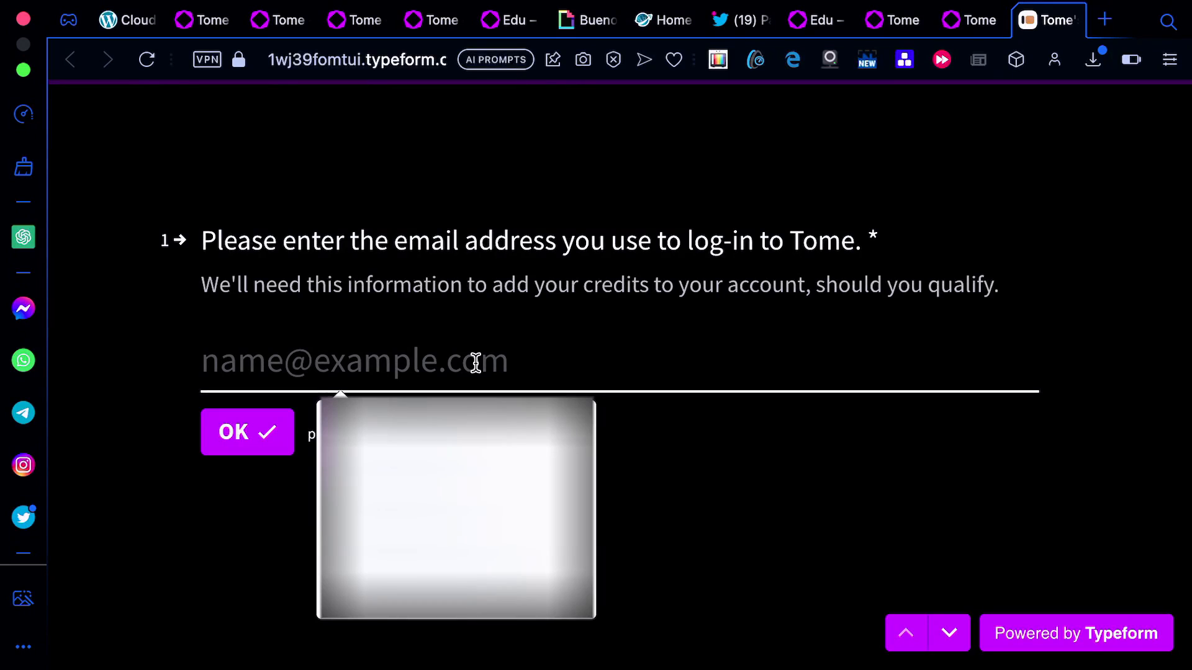
pyautogui.click(572, 460)
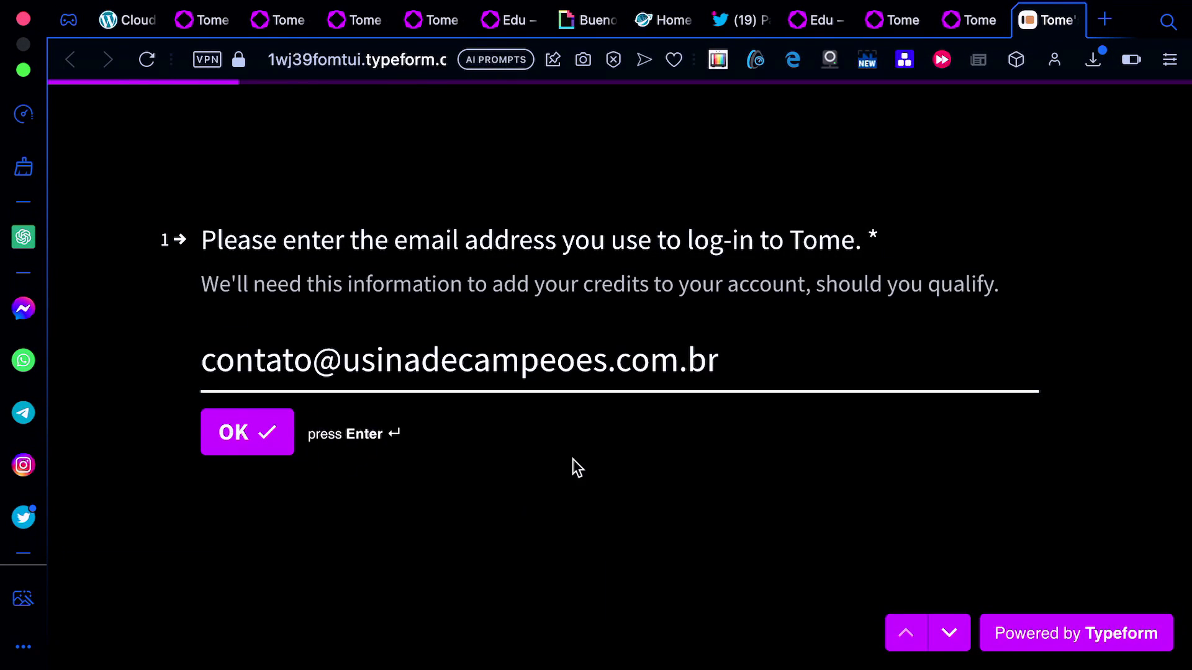
pyautogui.click(260, 439)
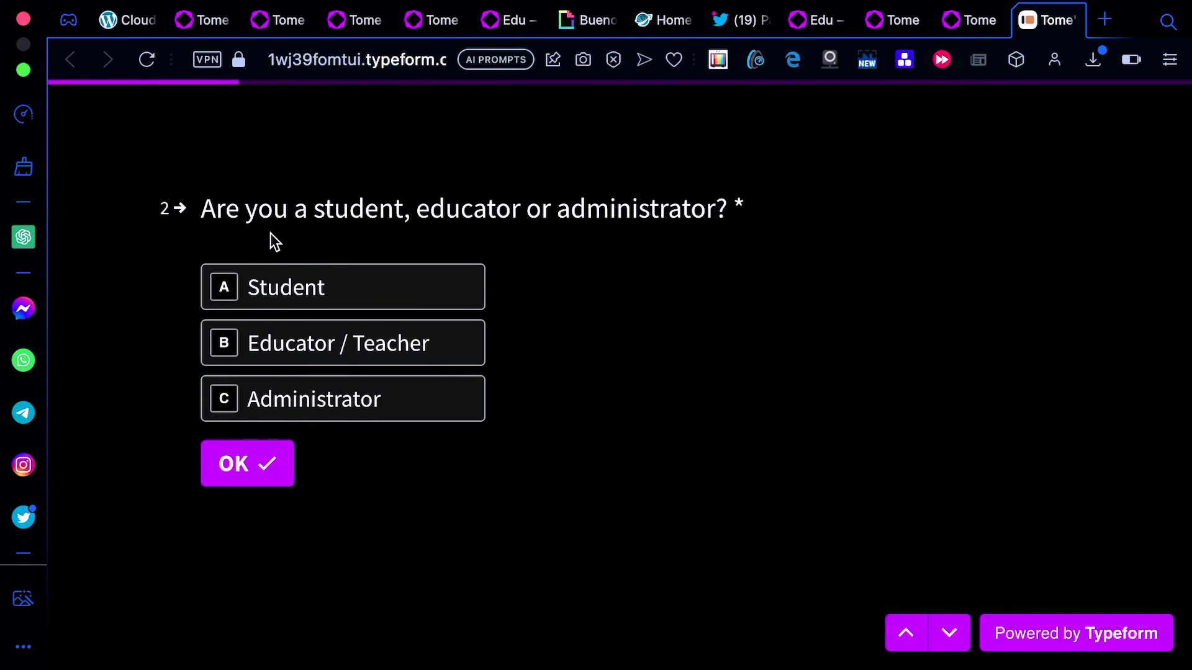
# - Answer the survey with Educator / Teacher and College / University, and submit "Nome da sua escola" as the school name
pyautogui.click(316, 352)
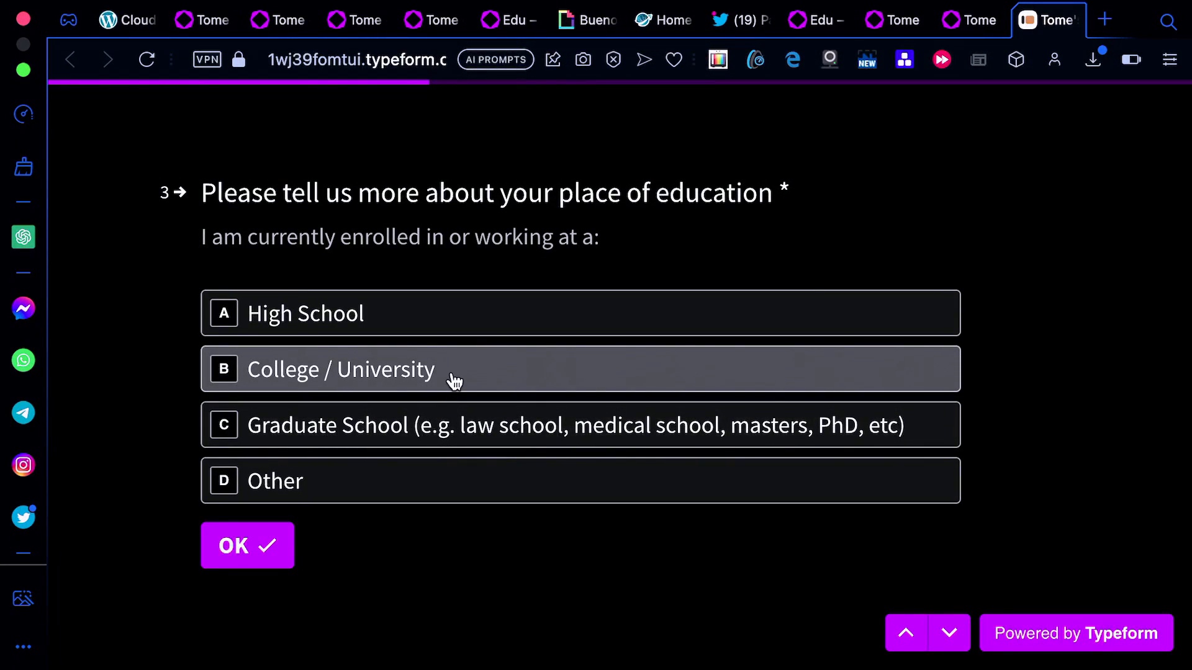
pyautogui.click(454, 381)
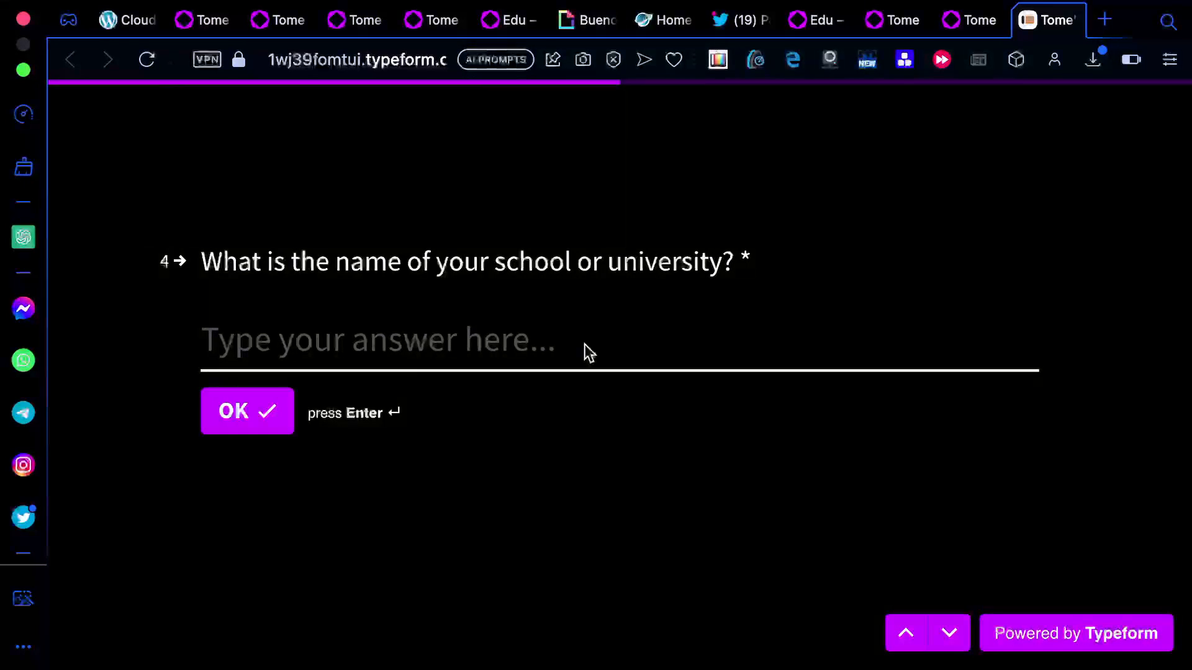
pyautogui.write('Nome da sua escola')
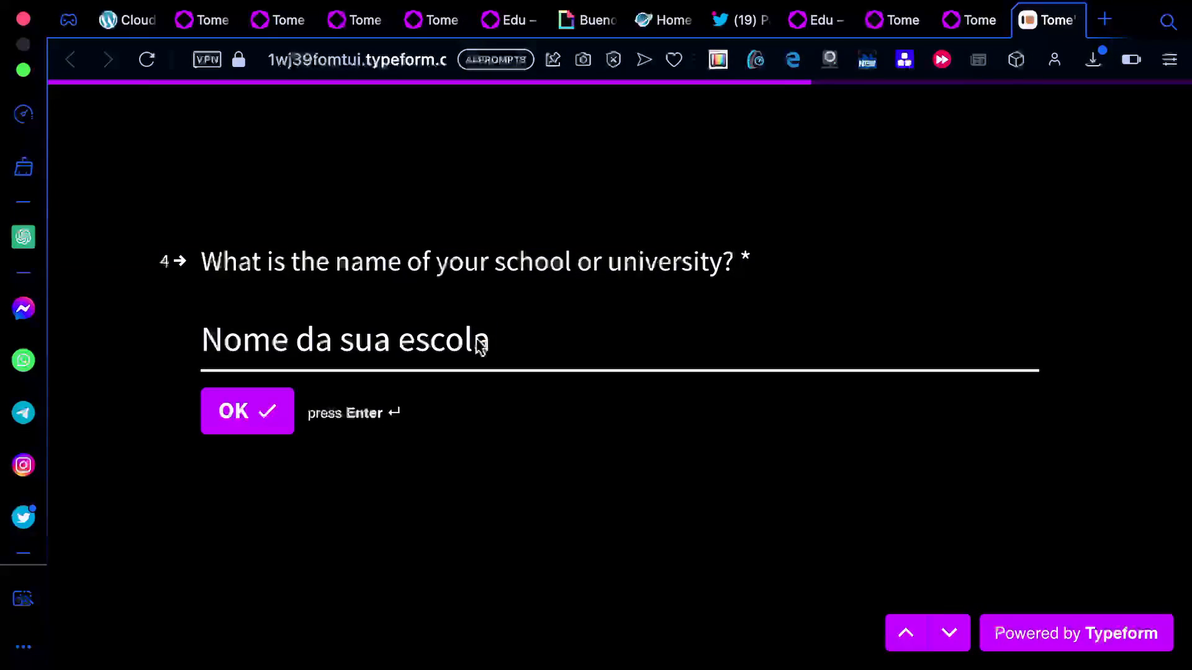
pyautogui.moveTo(488, 338); pyautogui.dragTo(203, 344)
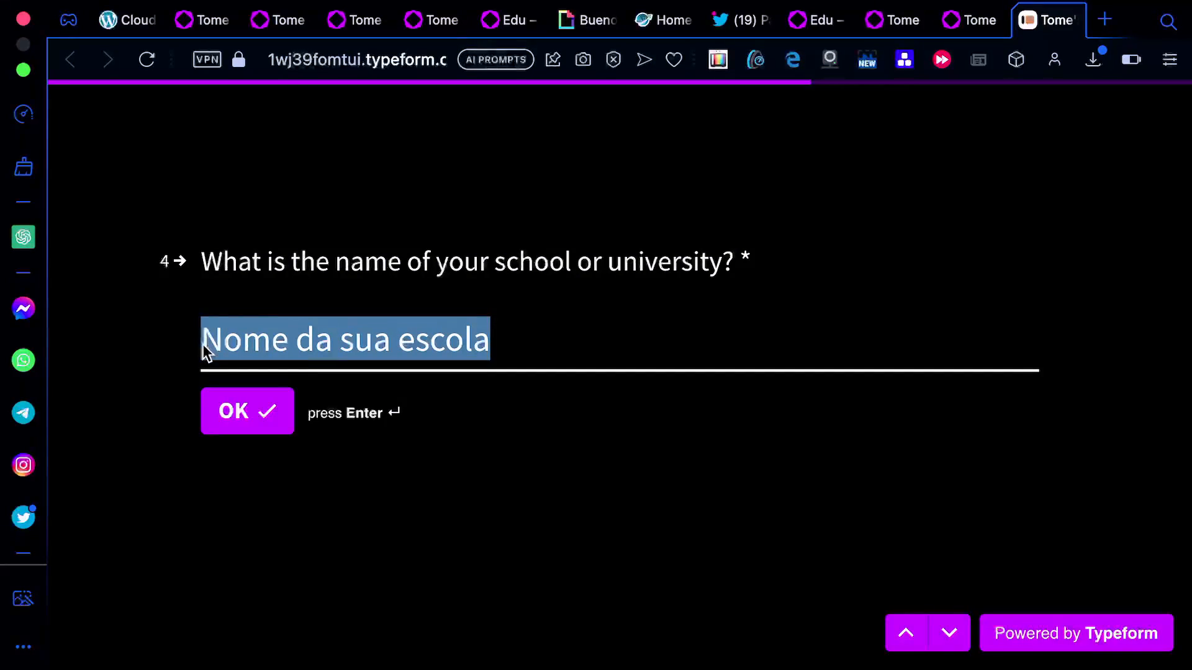
pyautogui.click(244, 415)
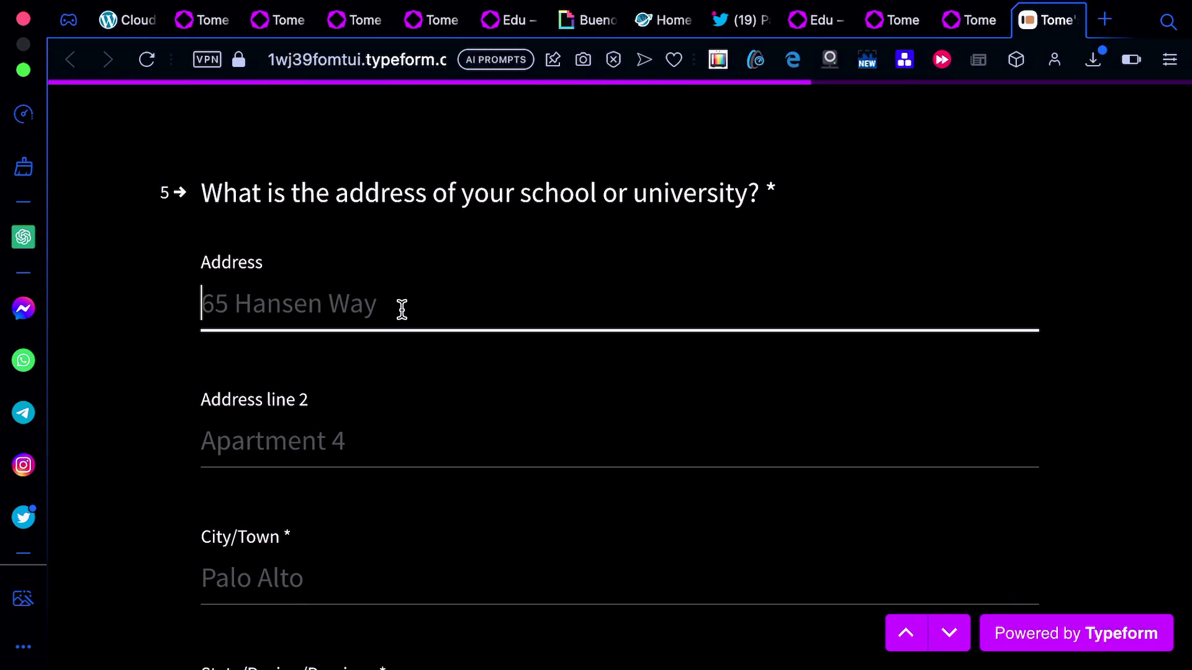
# - Fill in a placeholder street address for the school, set the country to Brazil, and try to submit the address
pyautogui.write('vvvd')
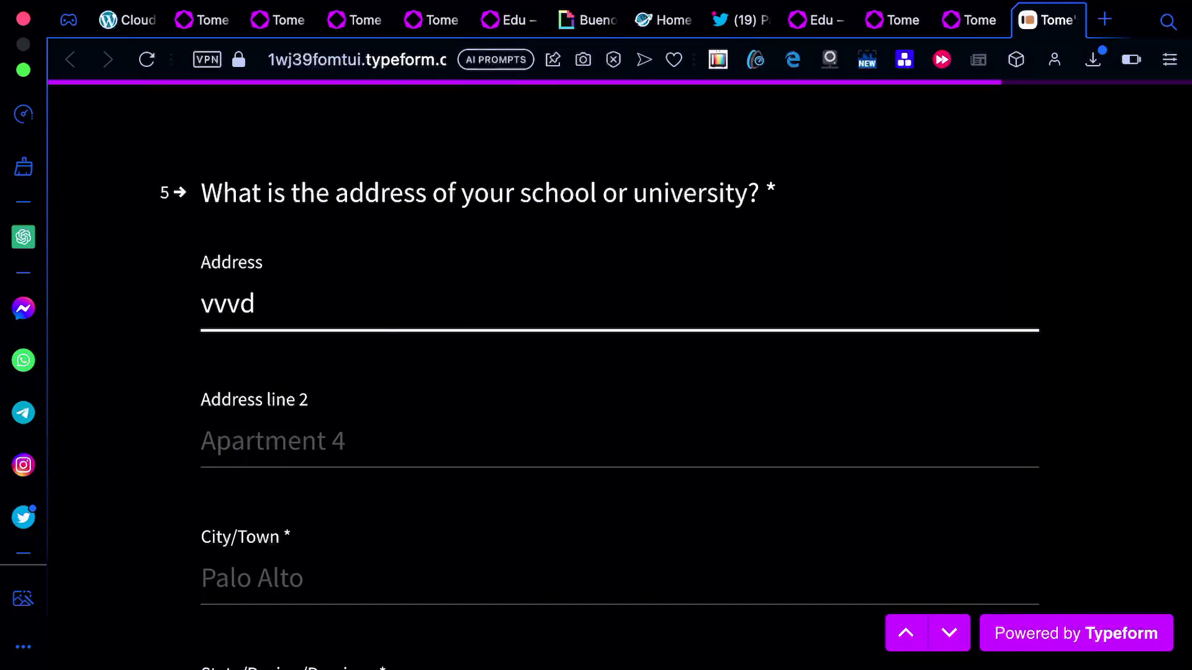
pyautogui.write('vvffvfdvfdvdf')
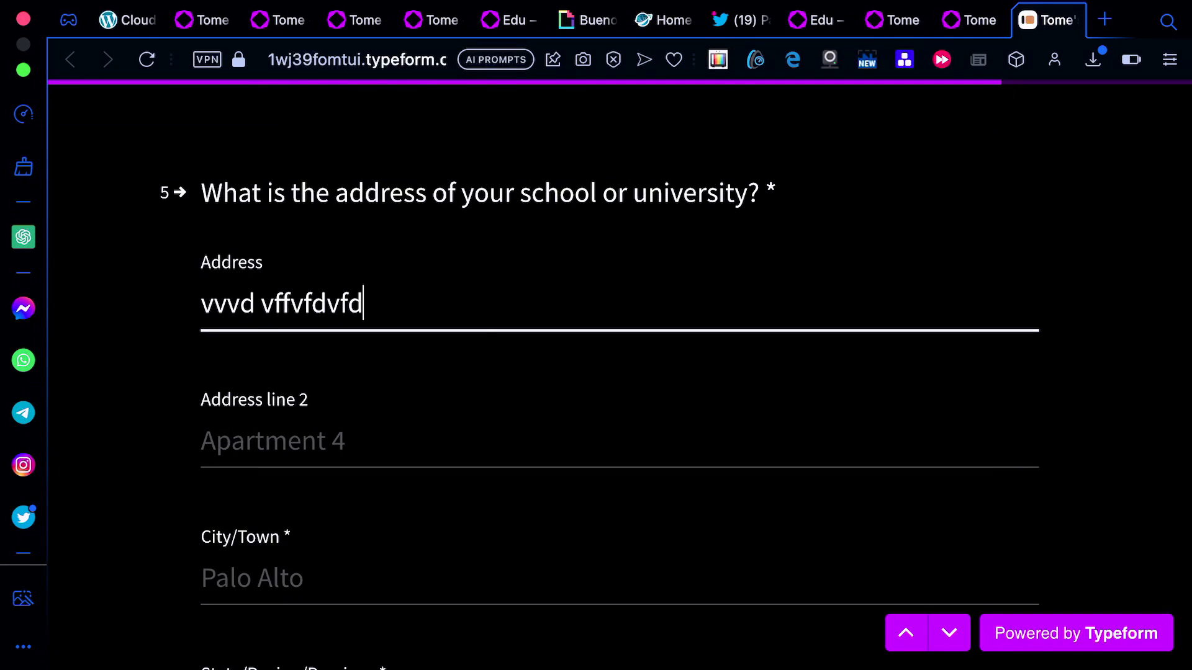
pyautogui.click(366, 445)
pyautogui.scroll(-3, 373, 443)
pyautogui.scroll(-2, 357, 418)
pyautogui.scroll(-2, 342, 471)
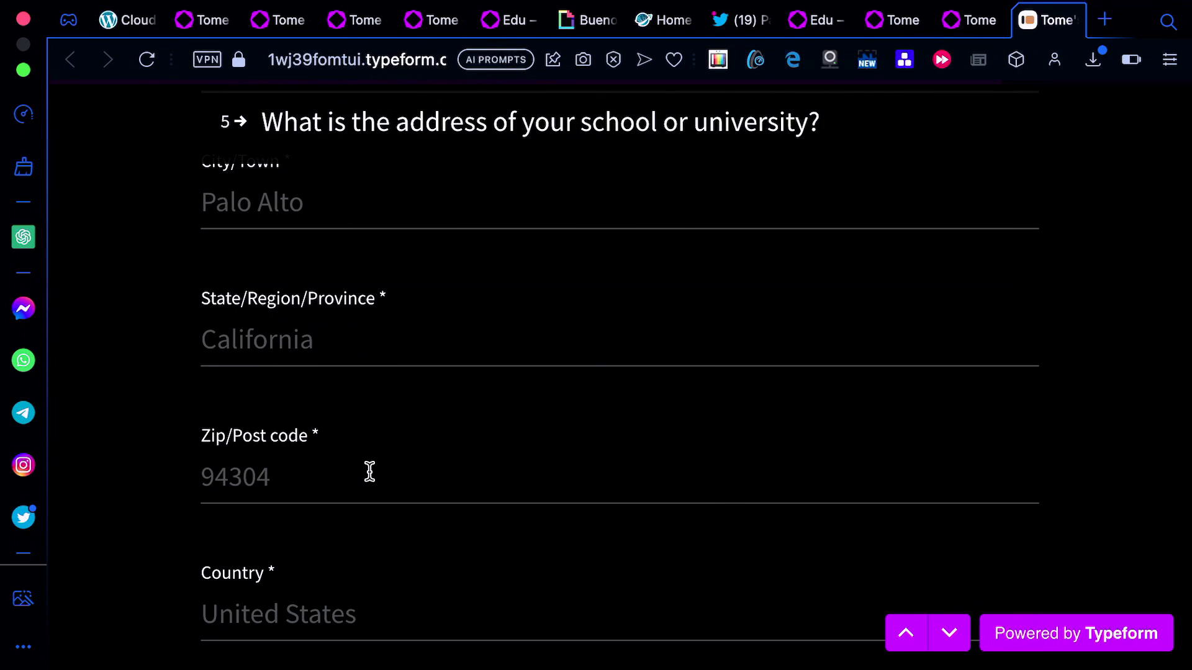
pyautogui.scroll(-2, 335, 478)
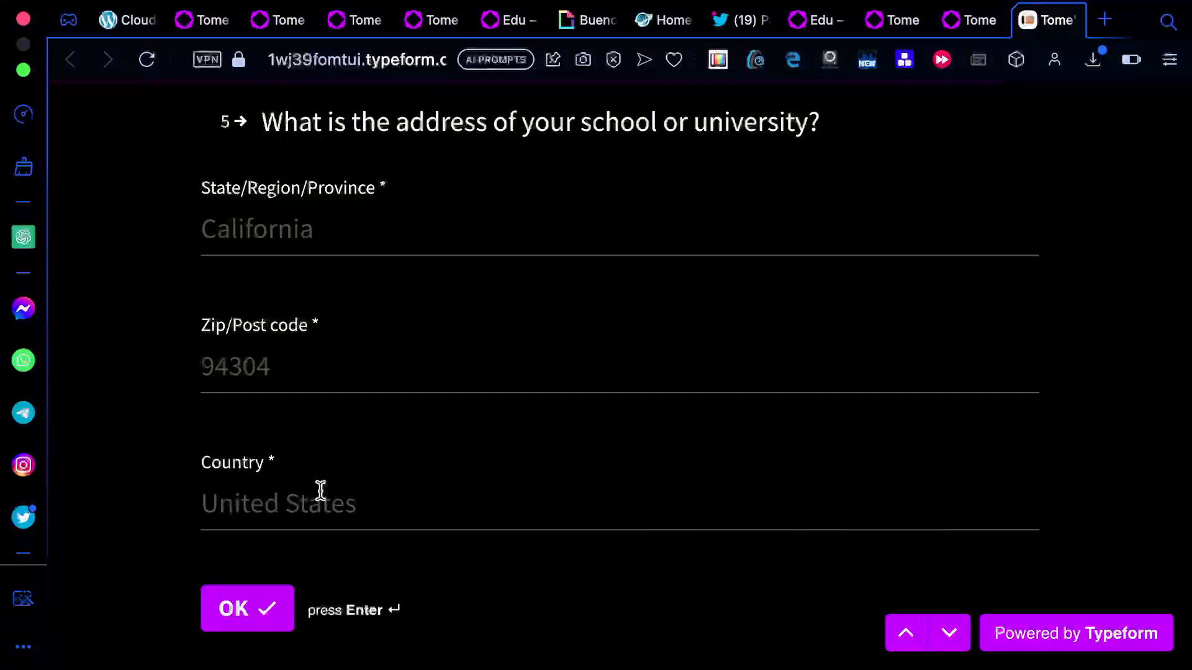
pyautogui.scroll(-2, 319, 490)
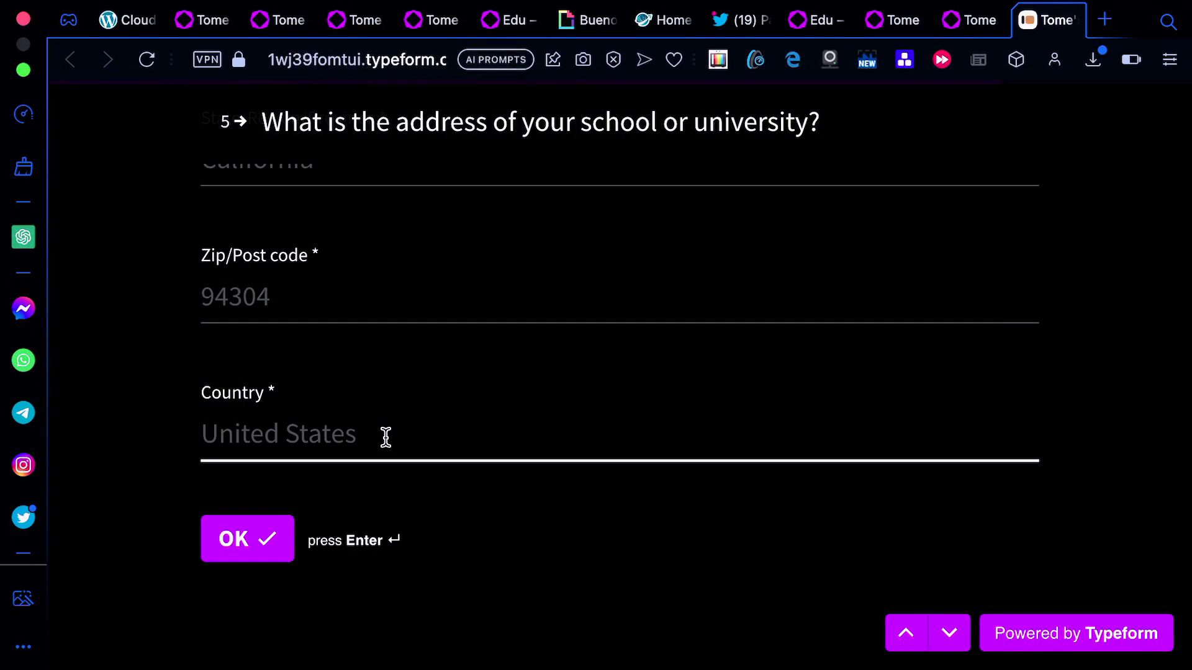
pyautogui.write('Bra')
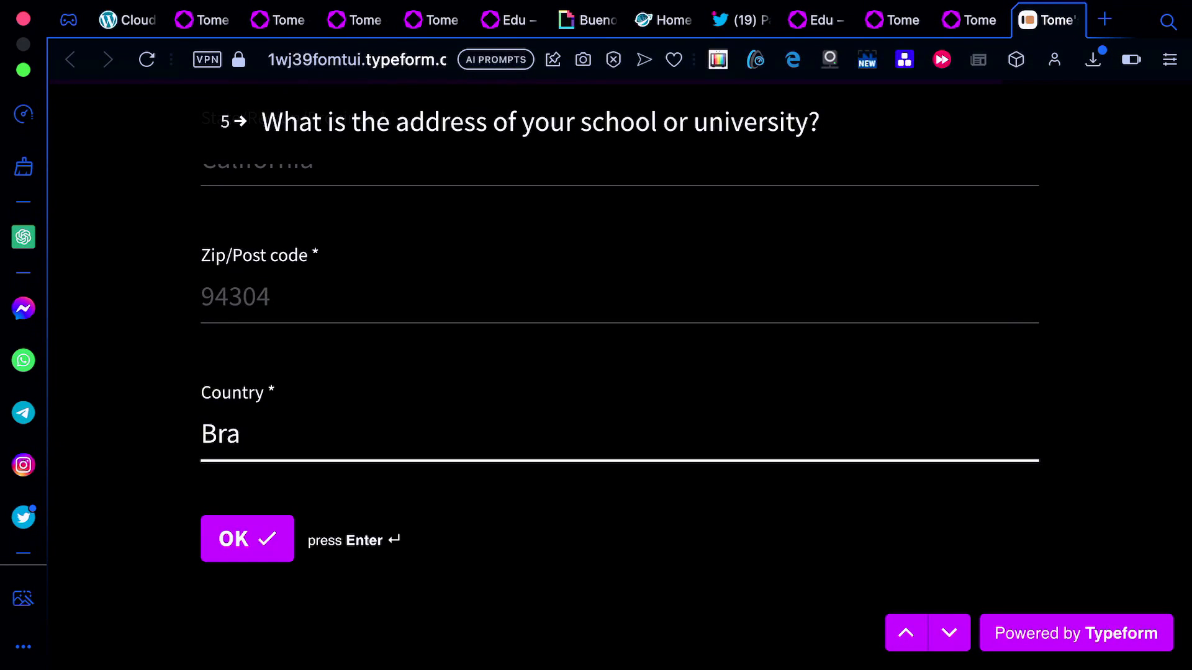
pyautogui.write('zil')
pyautogui.click(249, 542)
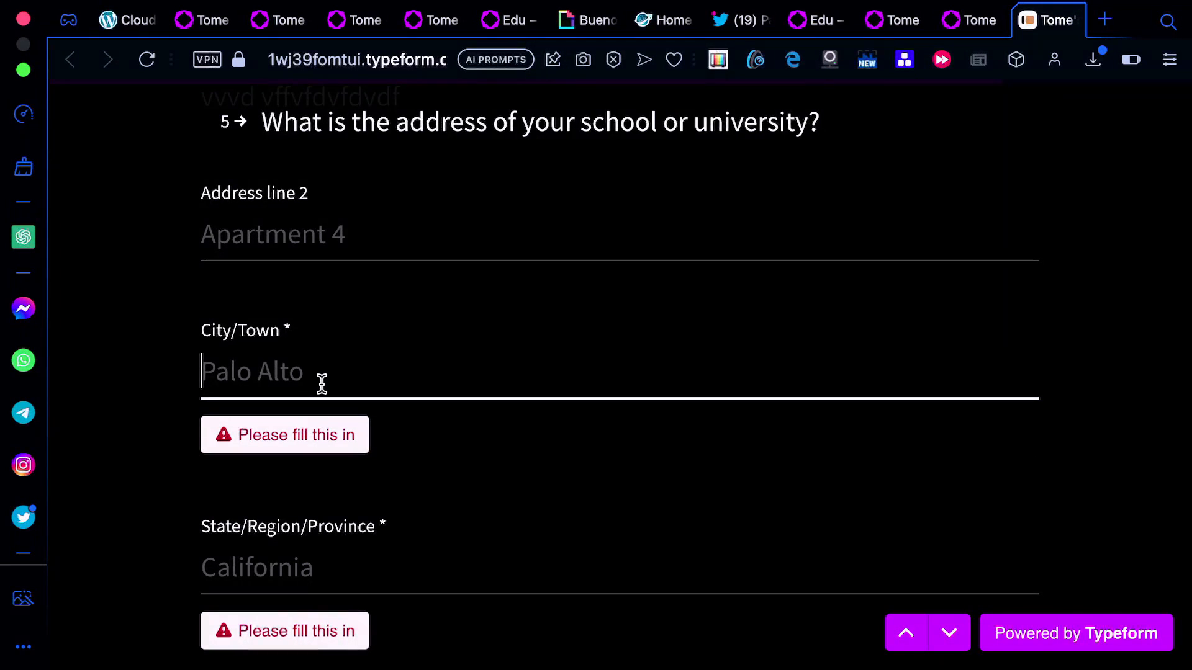
# - Fill in the required city, state and postal code with placeholder text, and submit the school address
pyautogui.write('Laoaoao')
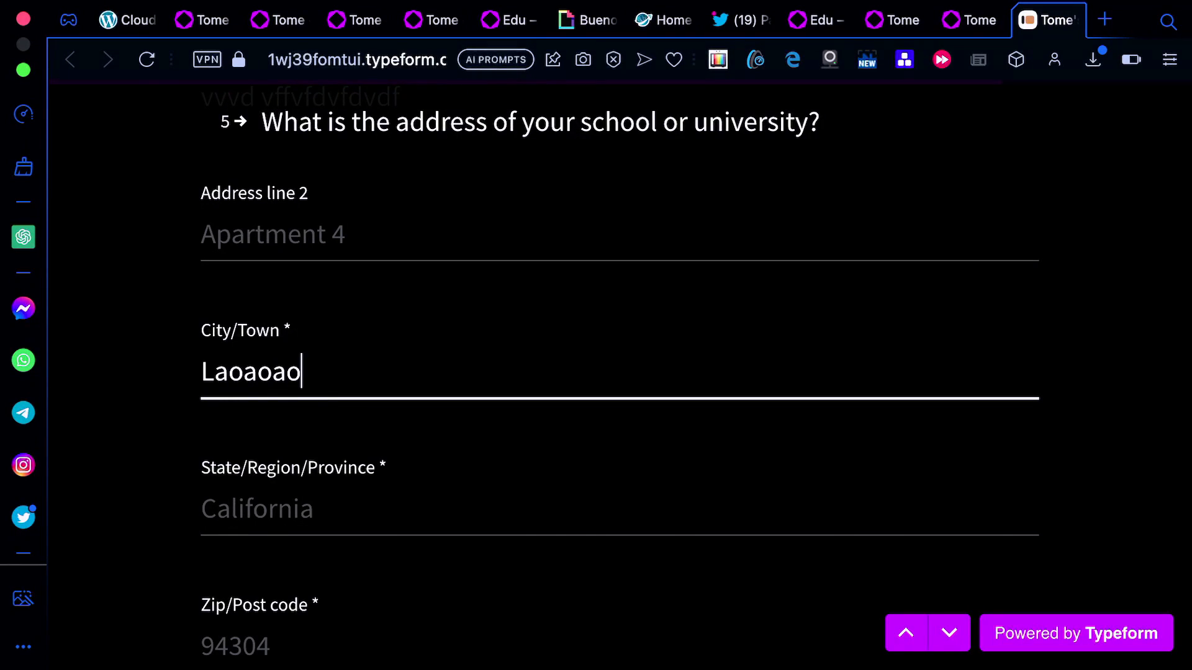
pyautogui.click(314, 508)
pyautogui.write('wqlswqlxqwl')
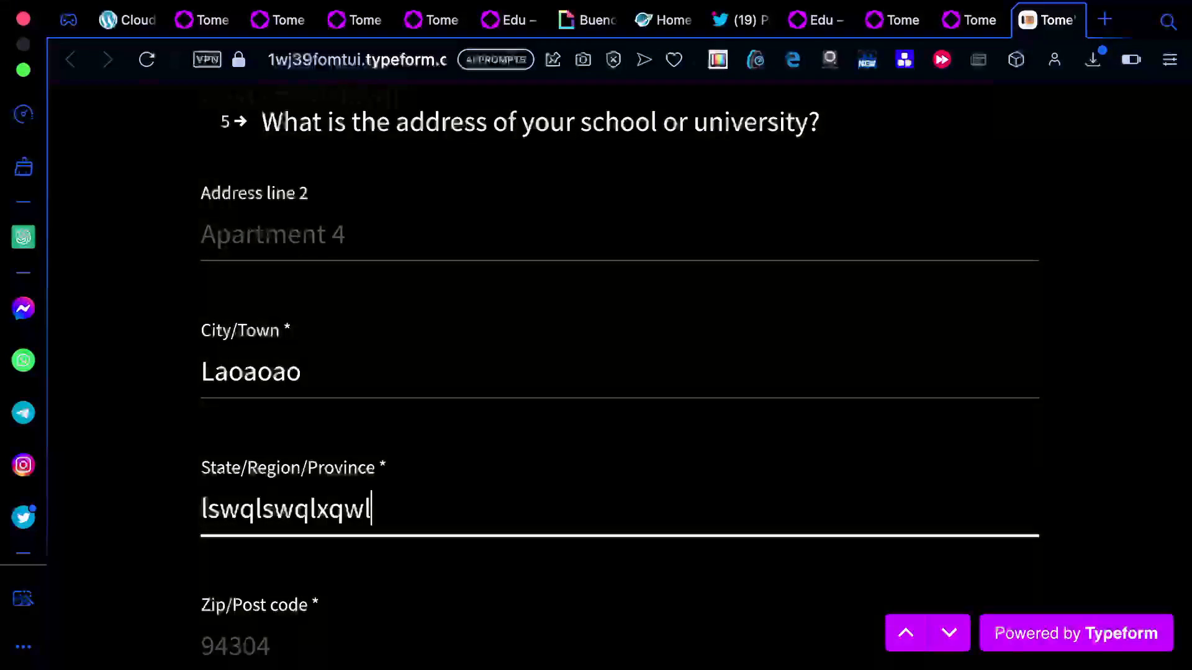
pyautogui.click(305, 646)
pyautogui.write('534343')
pyautogui.scroll(3, 452, 582)
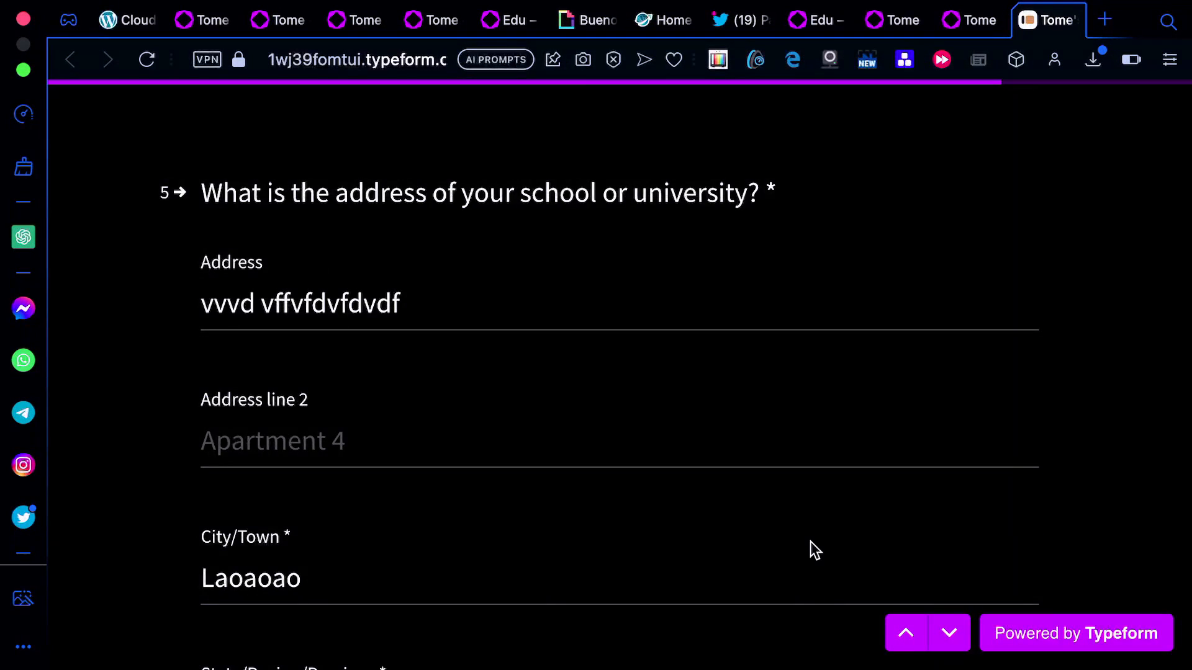
pyautogui.scroll(-5, 811, 551)
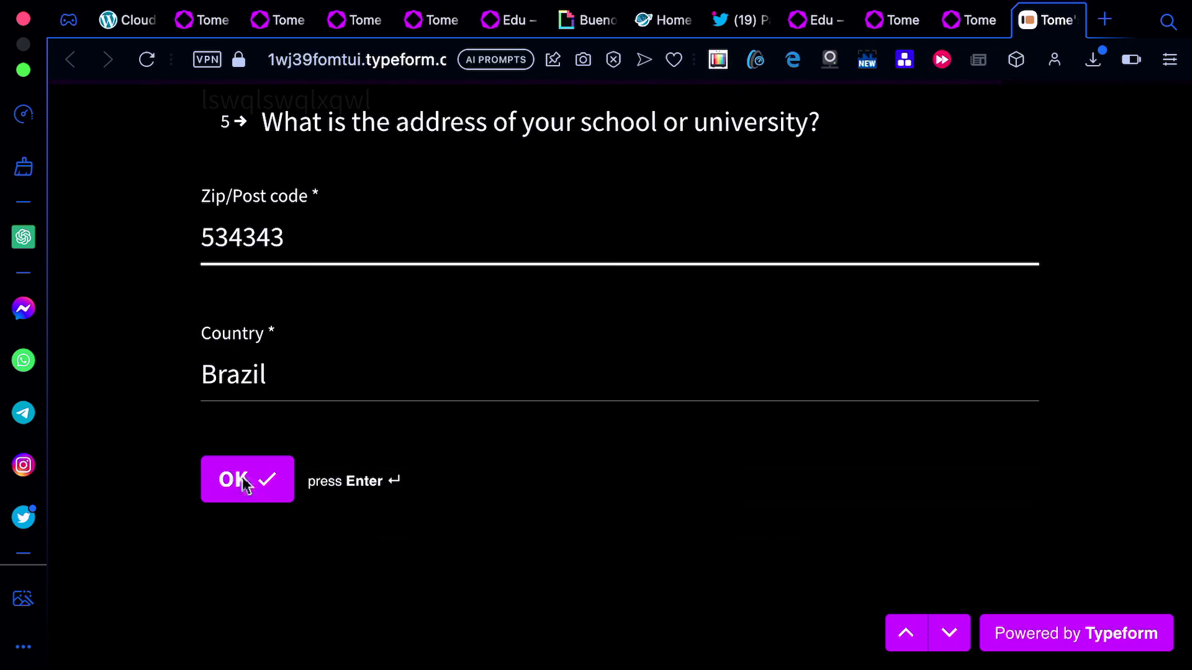
pyautogui.click(245, 484)
# - Review the survey's final request for a photo of a school ID or other proof, down to the upload area
pyautogui.scroll(-1, 343, 249)
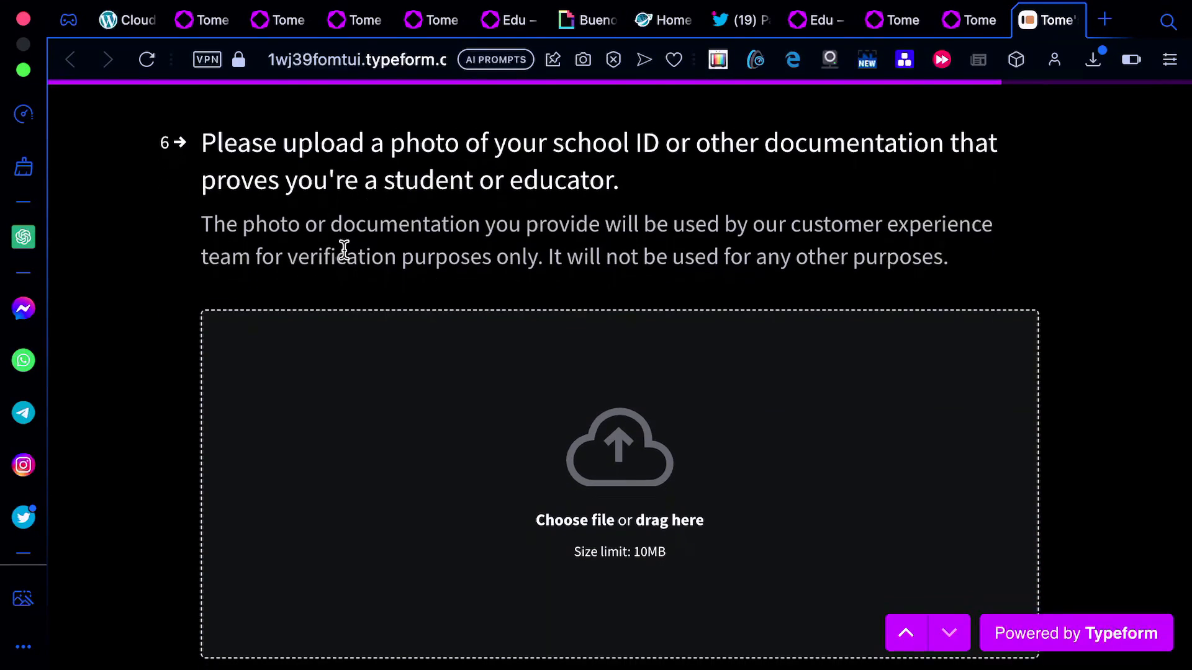
pyautogui.scroll(1, 467, 249)
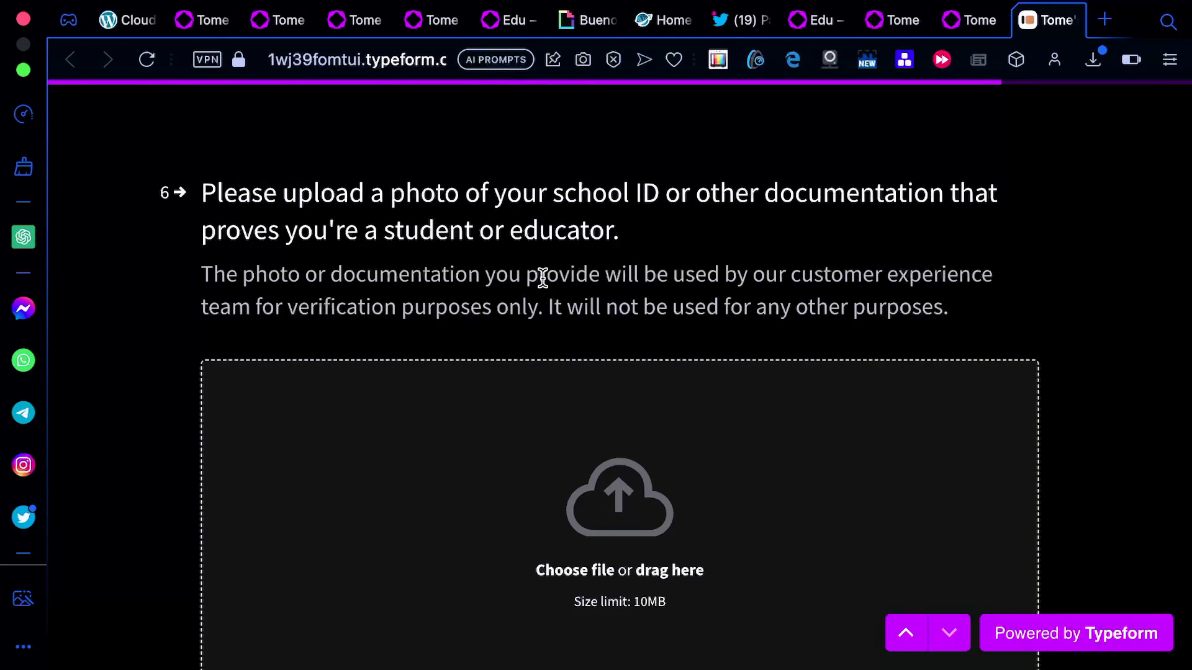
pyautogui.scroll(-2, 542, 500)
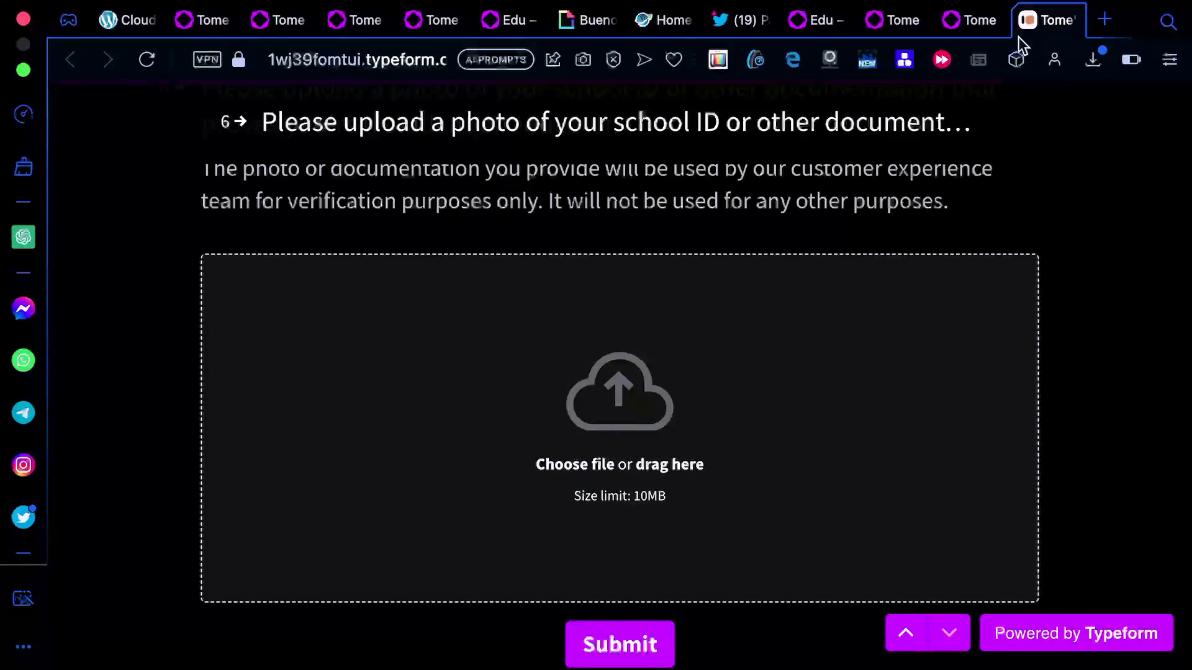
# - Return to the Tome workspace and close the Edu credits help article
pyautogui.click(974, 22)
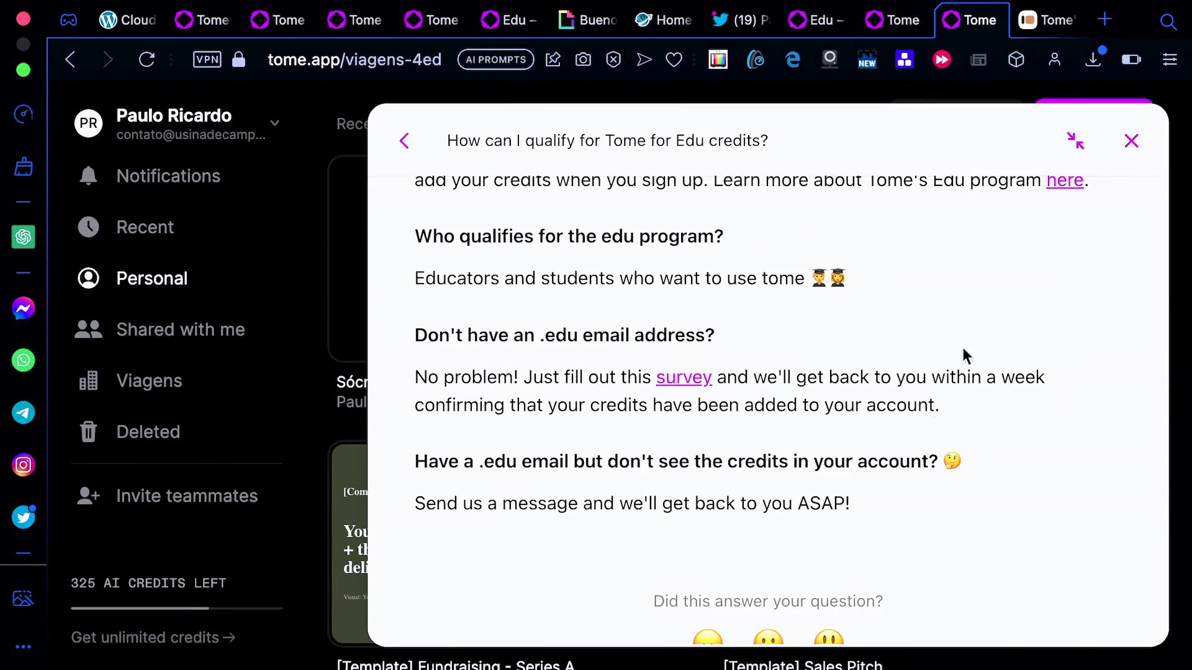
pyautogui.scroll(5, 877, 484)
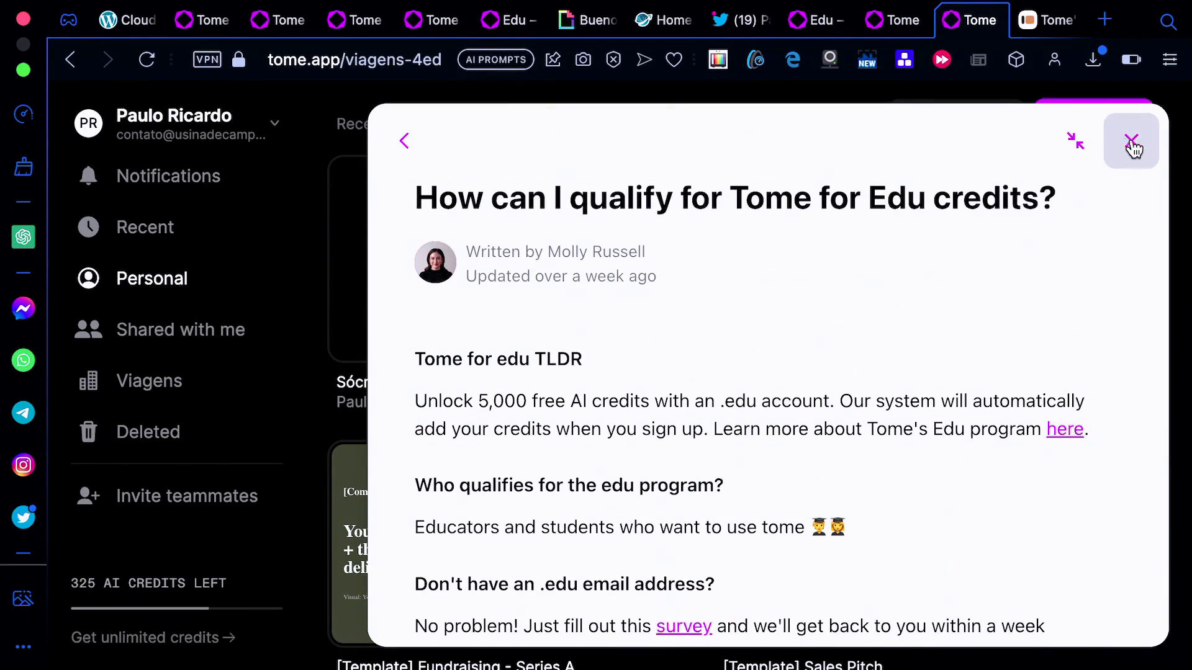
pyautogui.click(1131, 143)
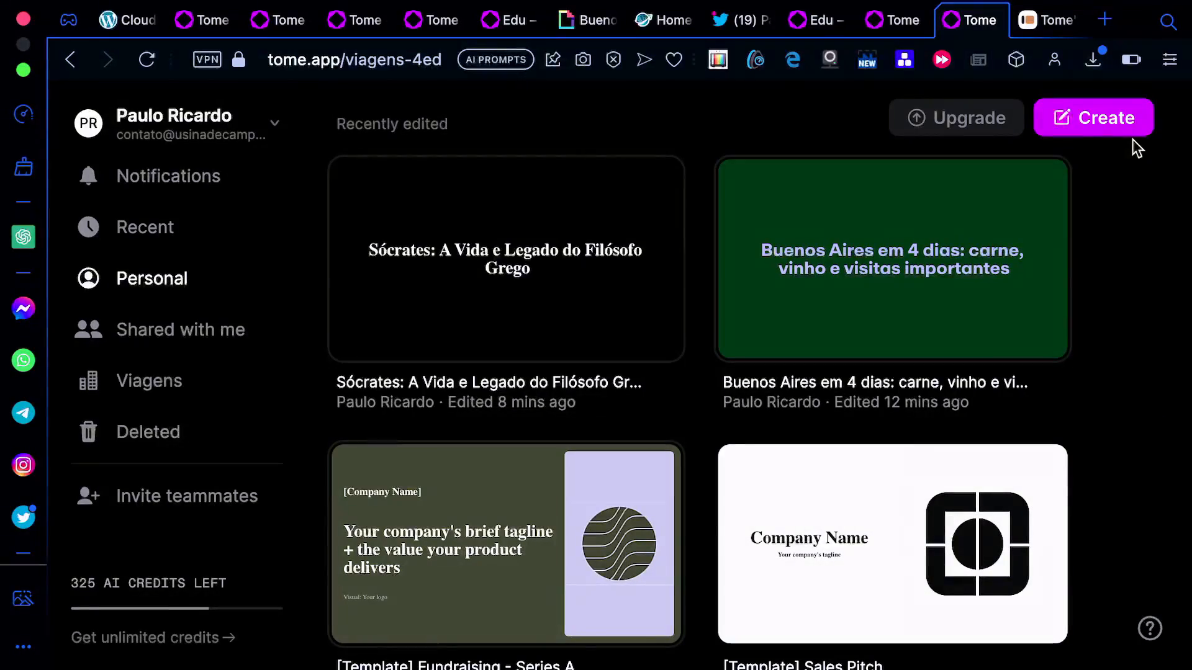